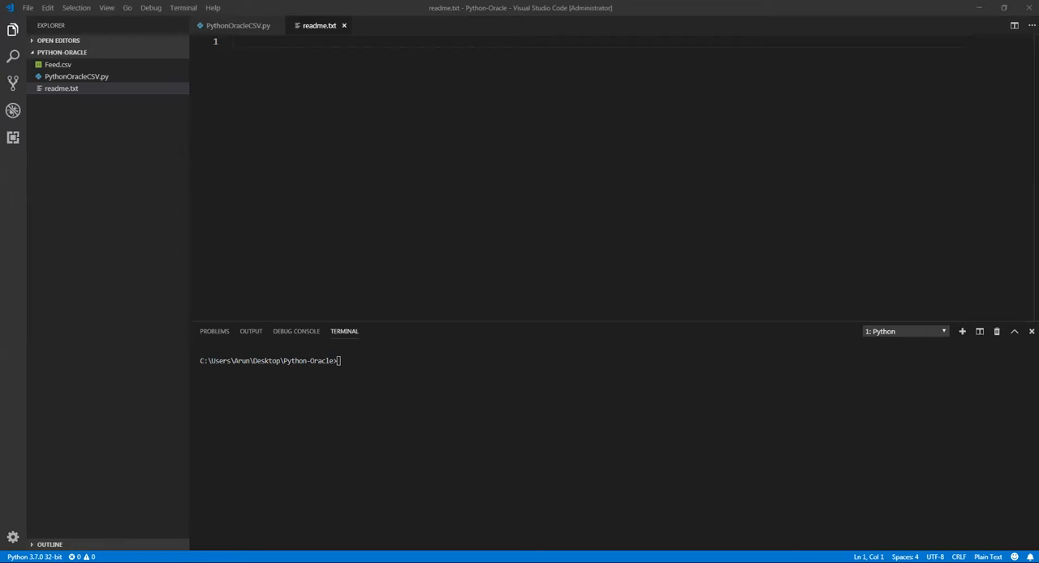
Write '1. Python', '2. Oracle' and '3. CSV File' as numbered lines in readme.txt
{"action": "left_click", "coordinate": [580, 229]}
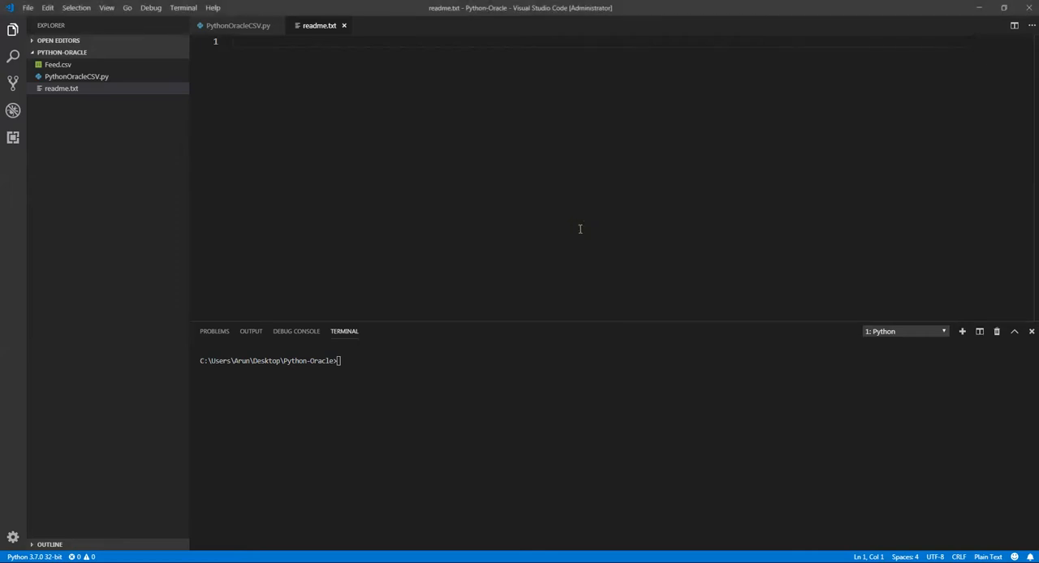
{"action": "type", "text": "1"}
{"action": "type", "text": ". "}
{"action": "type", "text": "Python"}
{"action": "key", "text": "Return"}
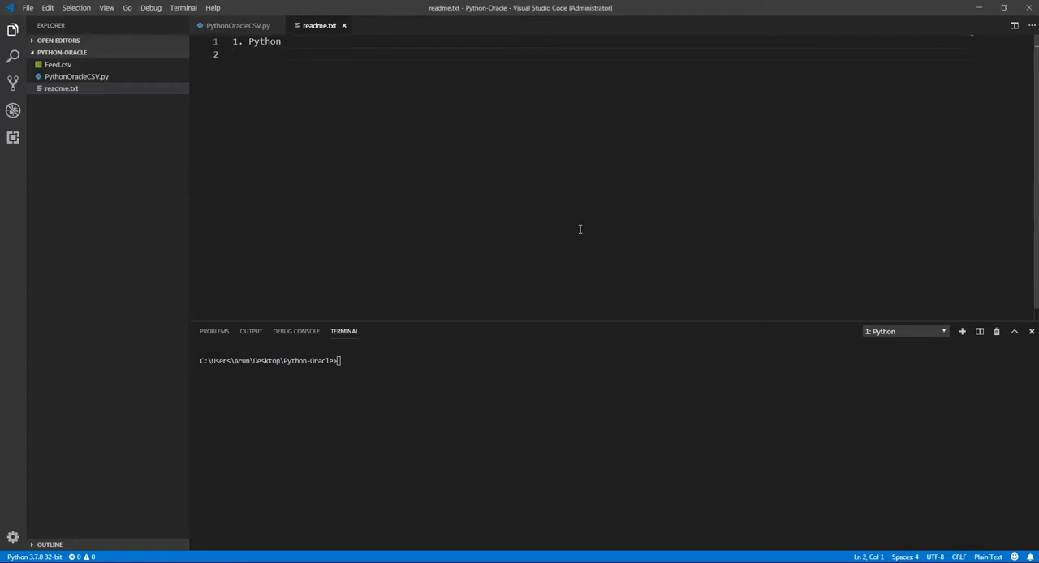
{"action": "type", "text": "2. "}
{"action": "type", "text": "O"}
{"action": "type", "text": "racle"}
{"action": "key", "text": "Return"}
{"action": "type", "text": "3. CSV "}
{"action": "type", "text": "File"}
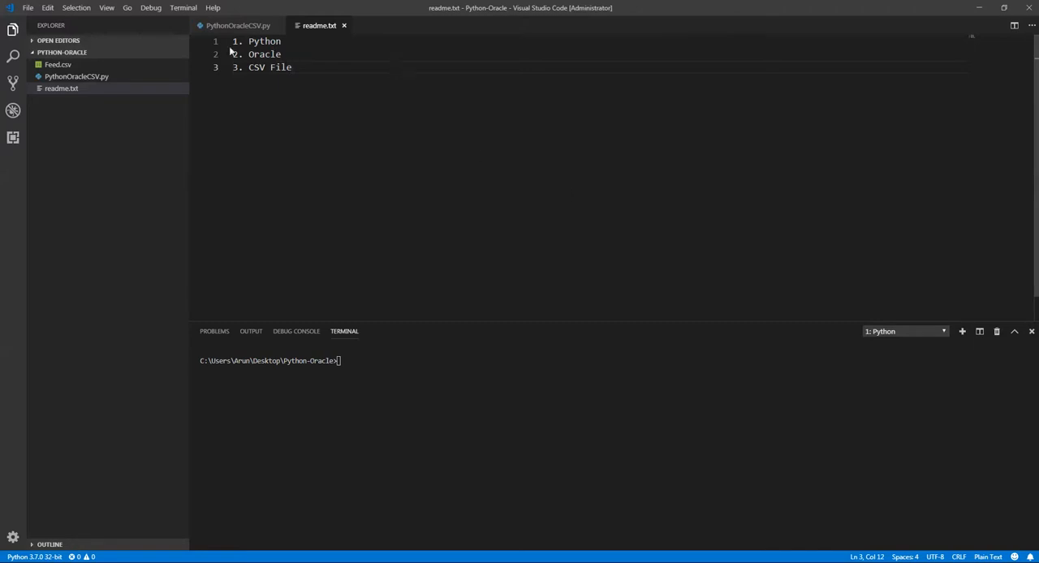
{"action": "left_click", "coordinate": [296, 42]}
{"action": "double_click", "coordinate": [267, 55]}
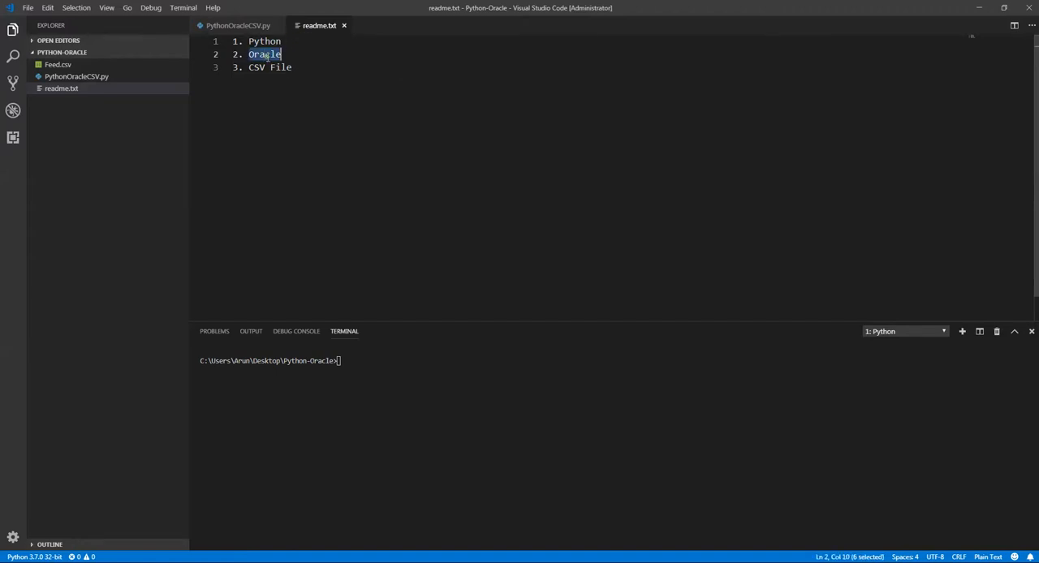
{"action": "left_click", "coordinate": [296, 68]}
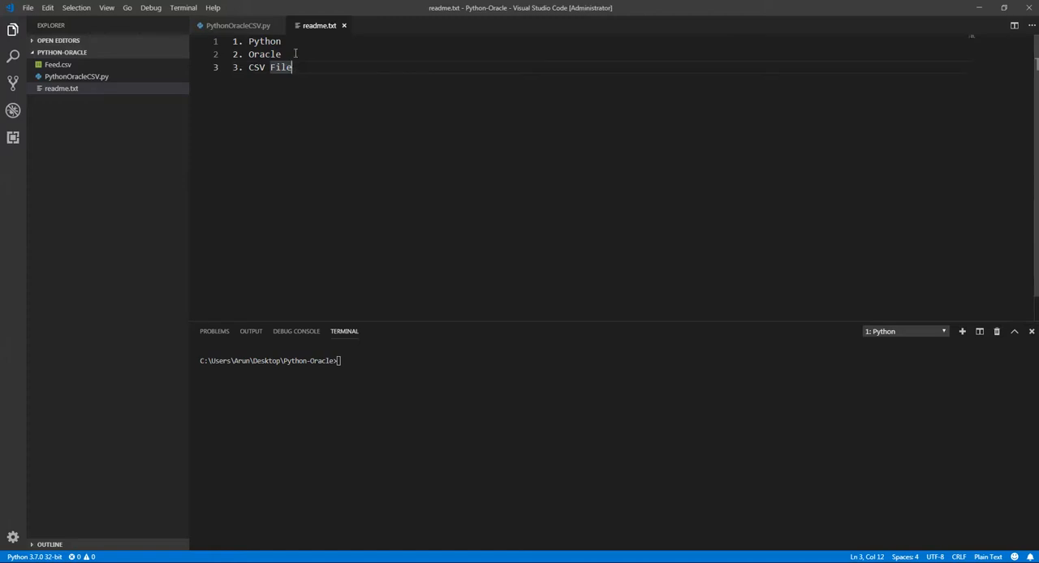
{"action": "left_click", "coordinate": [297, 42]}
{"action": "double_click", "coordinate": [253, 42]}
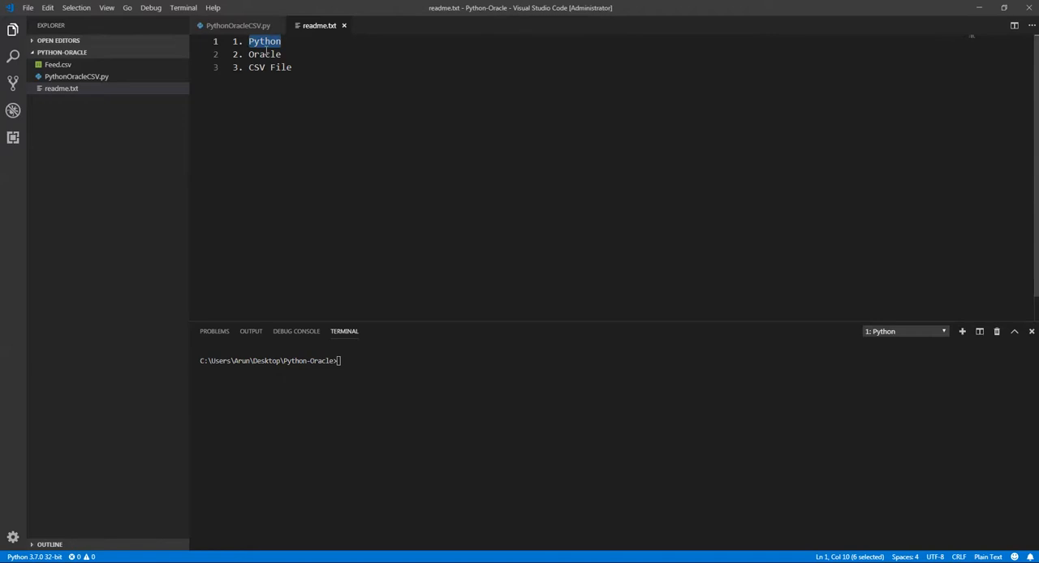
{"action": "double_click", "coordinate": [265, 53]}
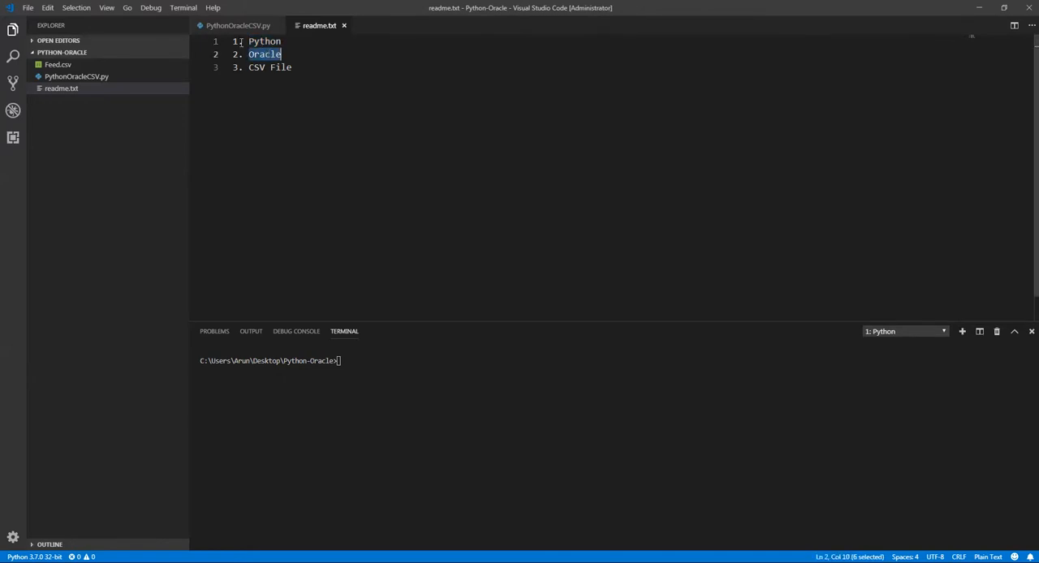
{"action": "left_click_drag", "start_coordinate": [285, 54], "coordinate": [243, 41]}
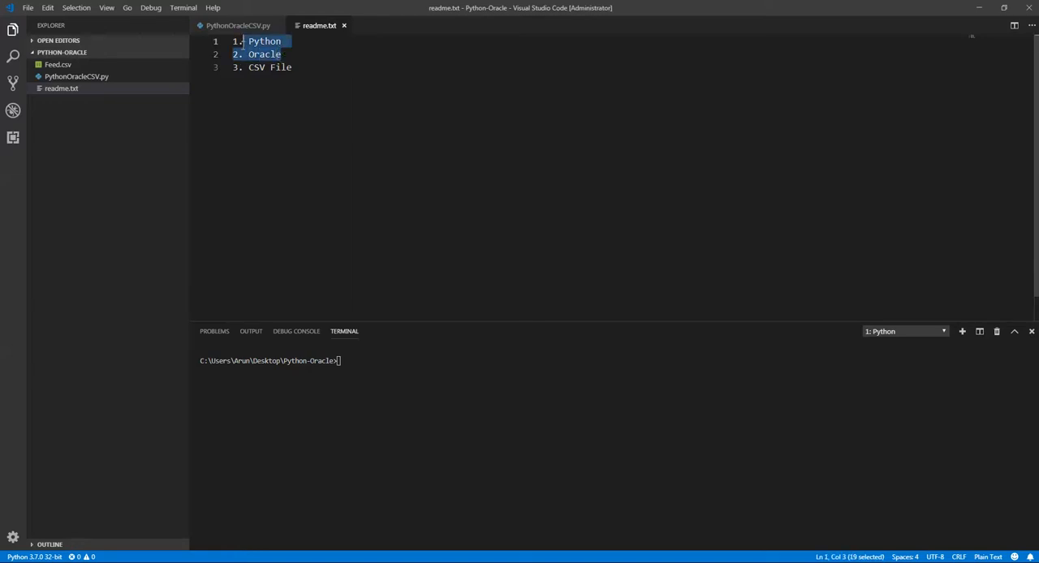
{"action": "left_click", "coordinate": [290, 44]}
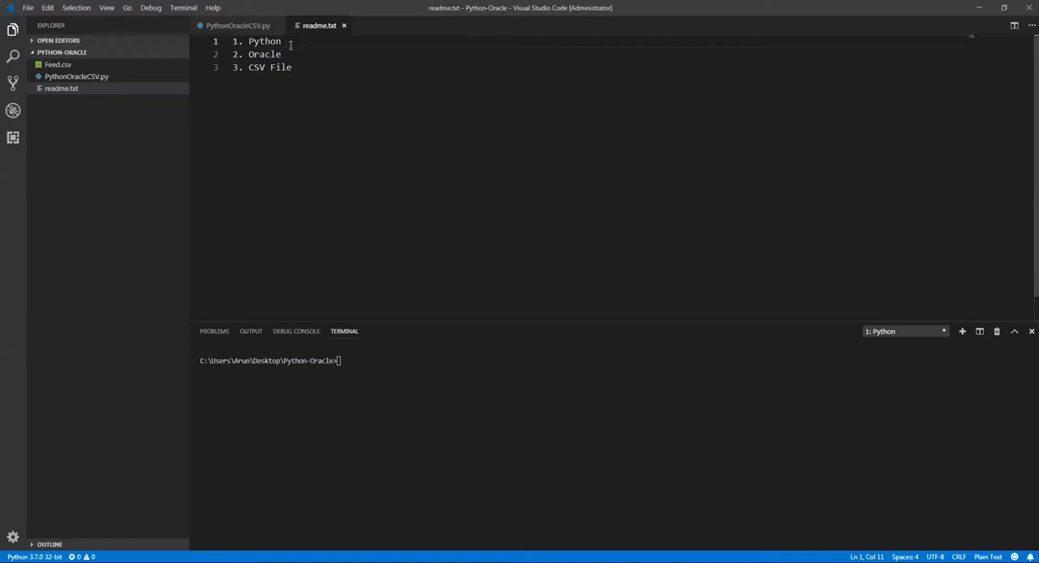
Add cx_Oracle under Python and an indented line under the Oracle item
{"action": "key", "text": "Return"}
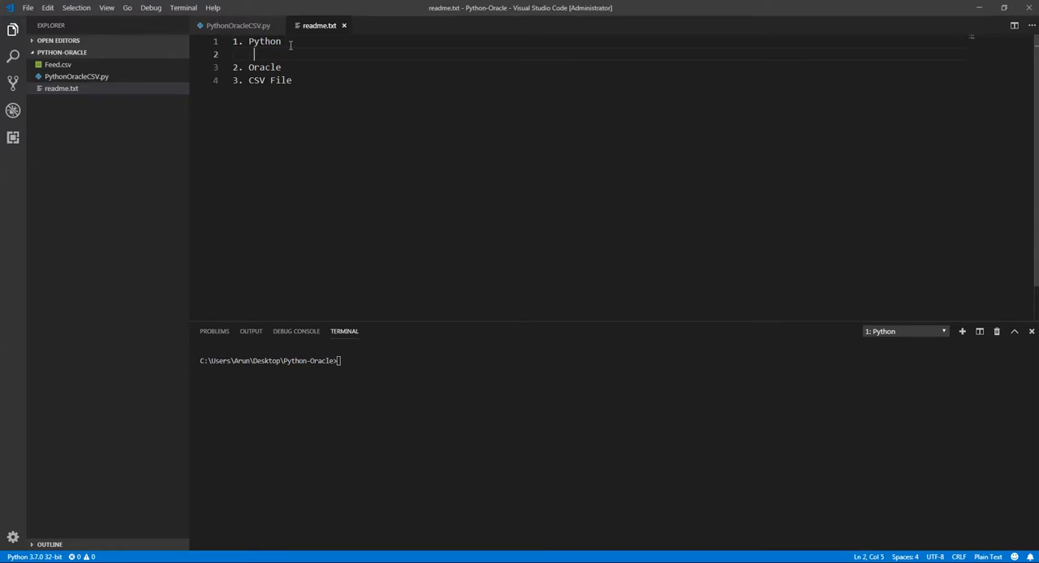
{"action": "type", "text": "cx_"}
{"action": "type", "text": "Oracle"}
{"action": "double_click", "coordinate": [256, 54]}
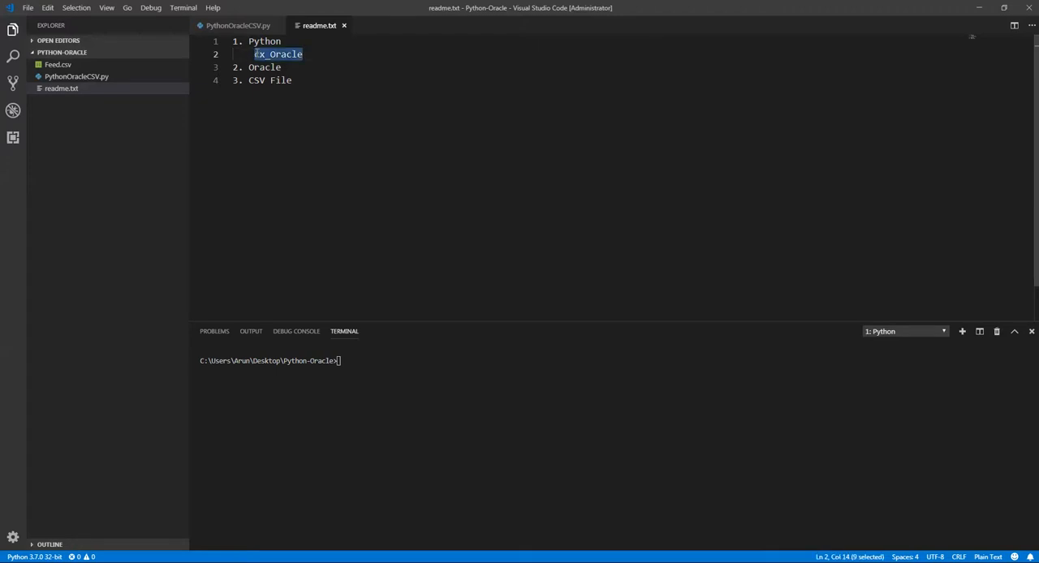
{"action": "left_click", "coordinate": [315, 69]}
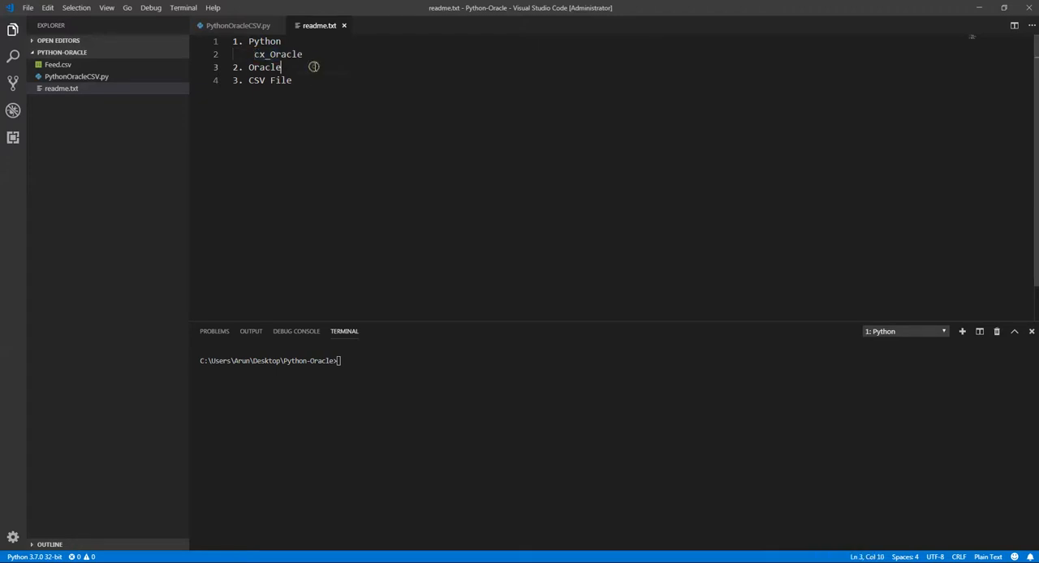
{"action": "key", "text": "Return"}
{"action": "key", "text": "Tab"}
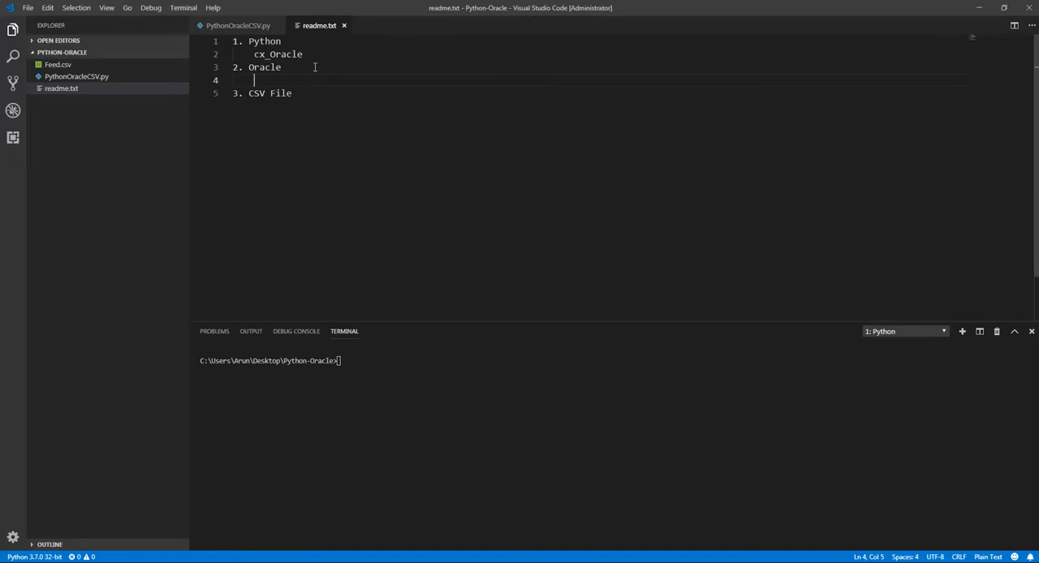
{"action": "type", "text": "Students-"}
{"action": "type", "text": "Reg No"}
{"action": "type", "text": ", First Na,"}
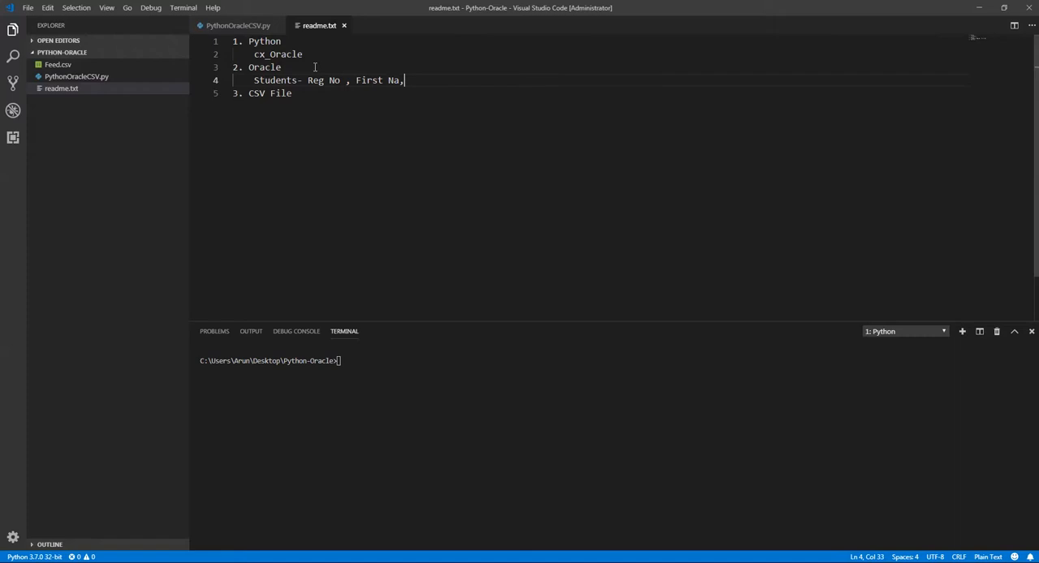
Finish 'Students- Reg No, First Name, Last Name' under Oracle, removing the stray comma
{"action": "key", "text": "BackSpace"}
{"action": "type", "text": "me, "}
{"action": "type", "text": "Last Name"}
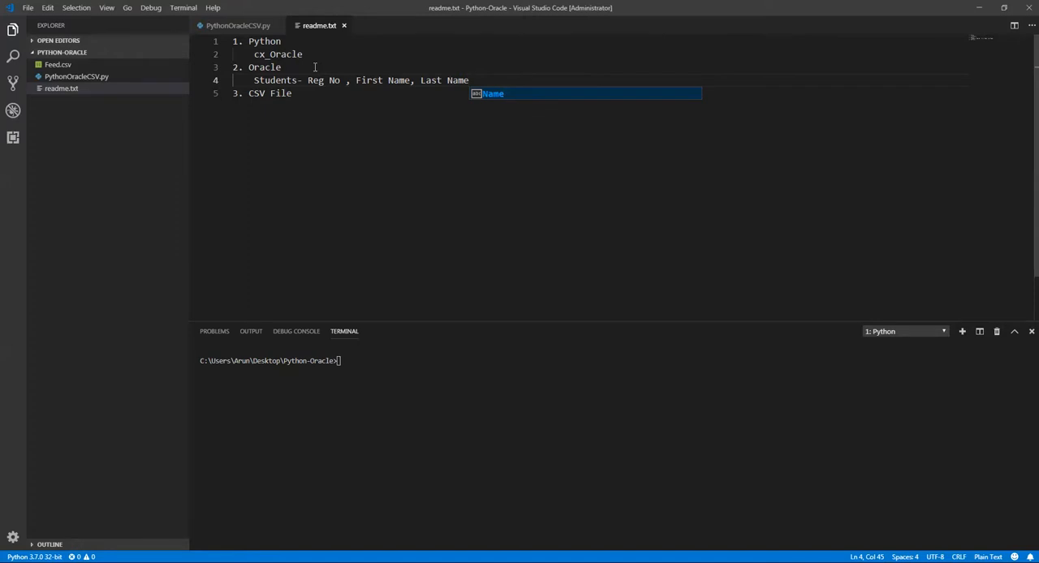
{"action": "left_click", "coordinate": [306, 93]}
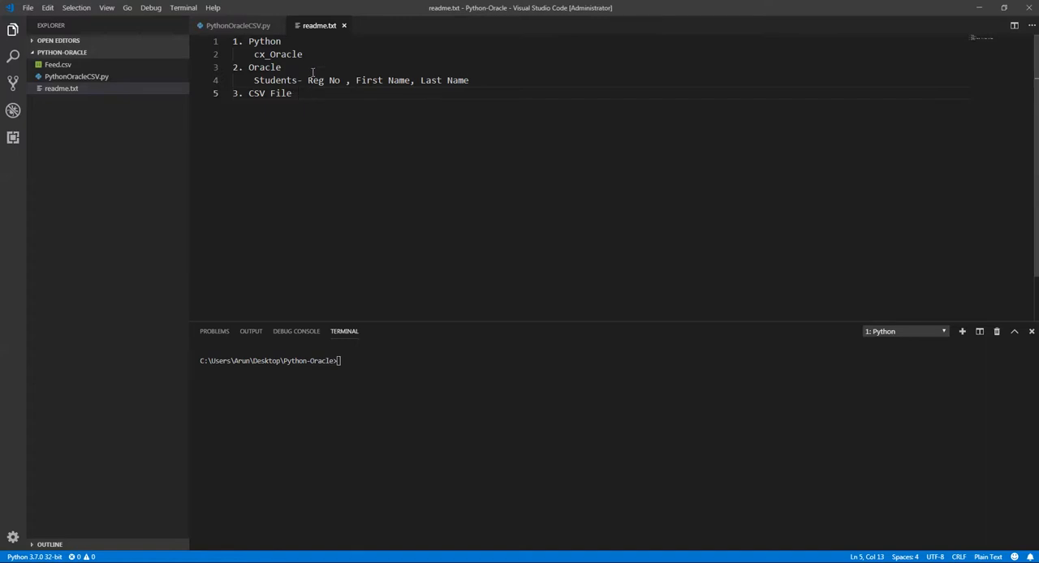
Launch cmd via Win+R and run a first Python version check
{"action": "key", "text": "super+r"}
{"action": "type", "text": "cmd"}
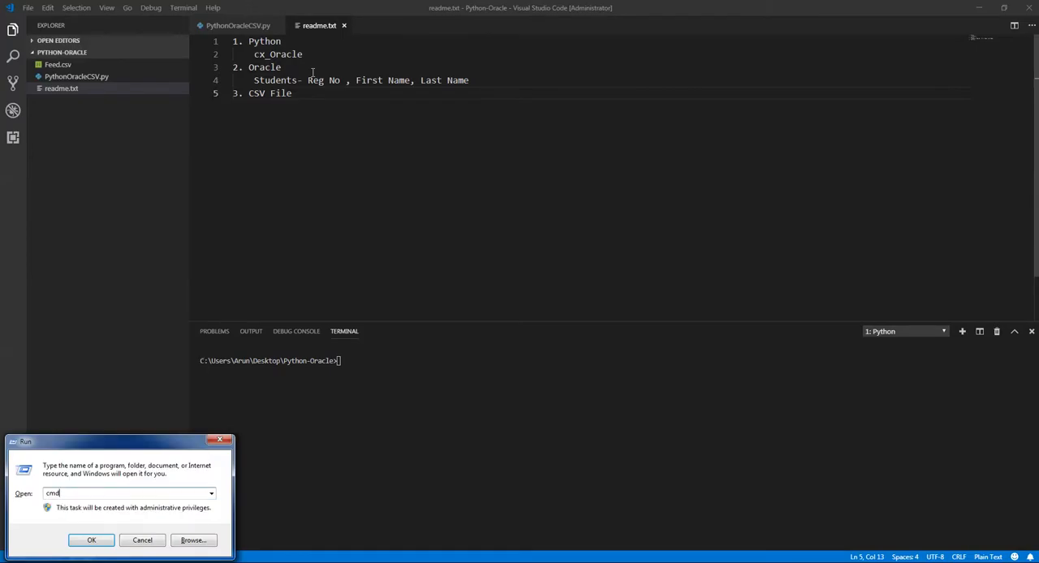
{"action": "key", "text": "Return"}
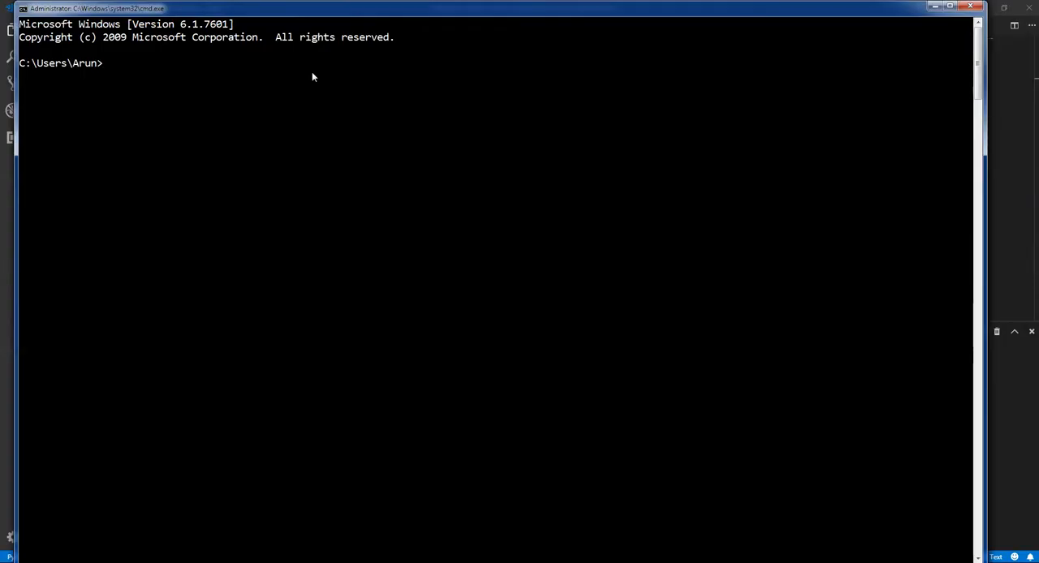
{"action": "type", "text": "pyuthoi"}
{"action": "key", "text": "BackSpace"}
{"action": "key", "text": "BackSpace"}
{"action": "key", "text": "BackSpace"}
{"action": "key", "text": "BackSpace"}
{"action": "key", "text": "BackSpace"}
{"action": "type", "text": "th"}
{"action": "type", "text": "on -versio"}
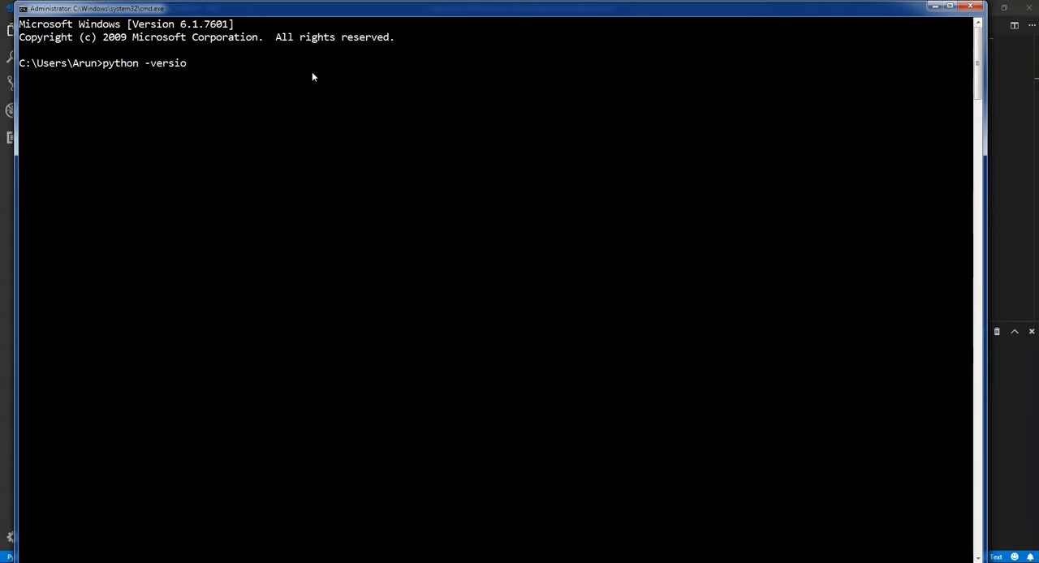
{"action": "type", "text": "n"}
{"action": "key", "text": "Return"}
Rerun the corrected 'python --version' command, confirming Python 3.7.0
{"action": "key", "text": "Up"}
{"action": "key", "text": "Left"}
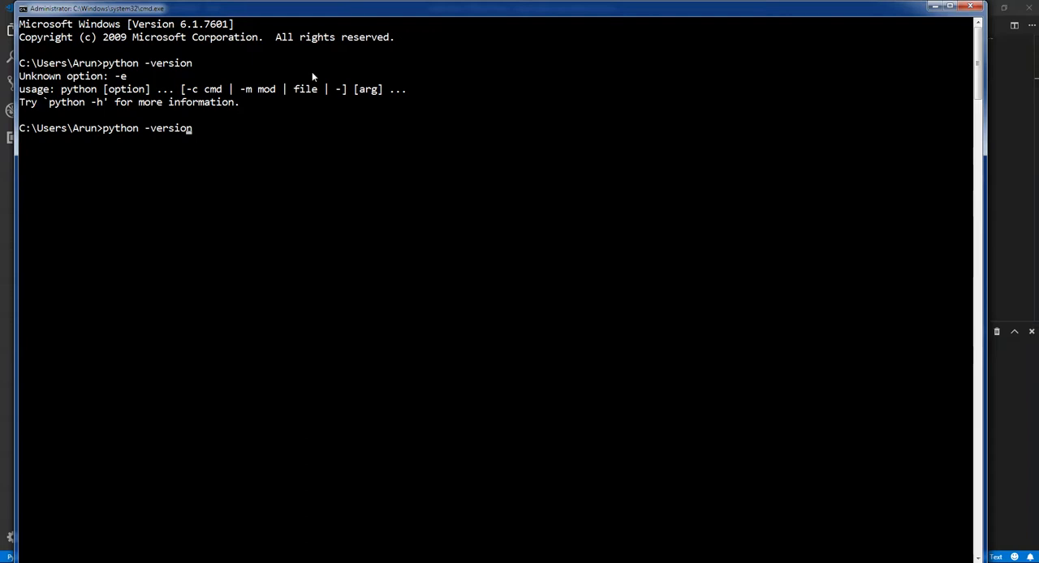
{"action": "key", "text": "Left"}
{"action": "key", "text": "Left"}
{"action": "key", "text": "Left"}
{"action": "type", "text": "-"}
{"action": "key", "text": "Return"}
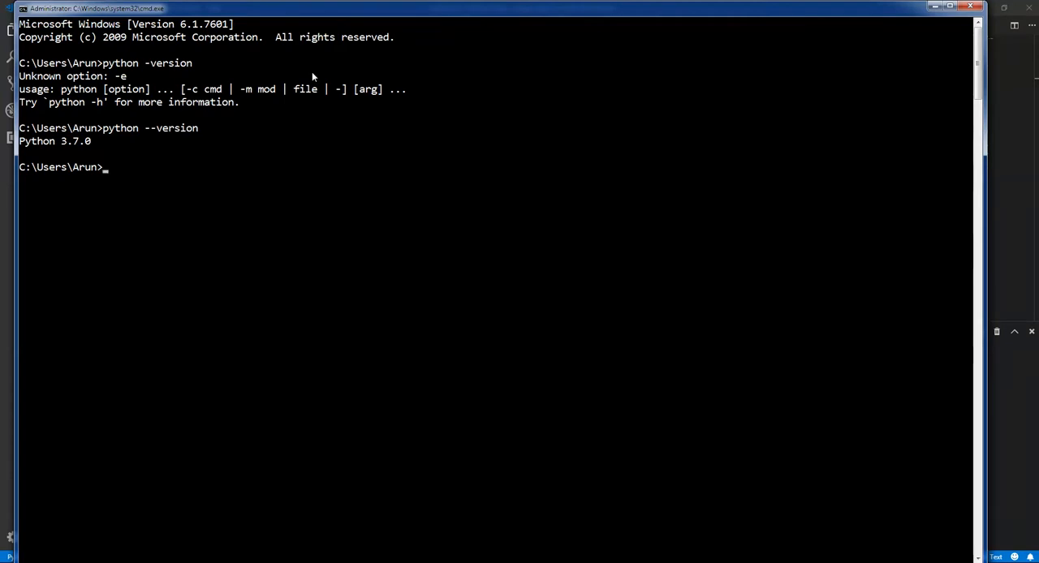
Close the command prompt and maximize Chrome with a cleared address bar
{"action": "left_click", "coordinate": [962, 9]}
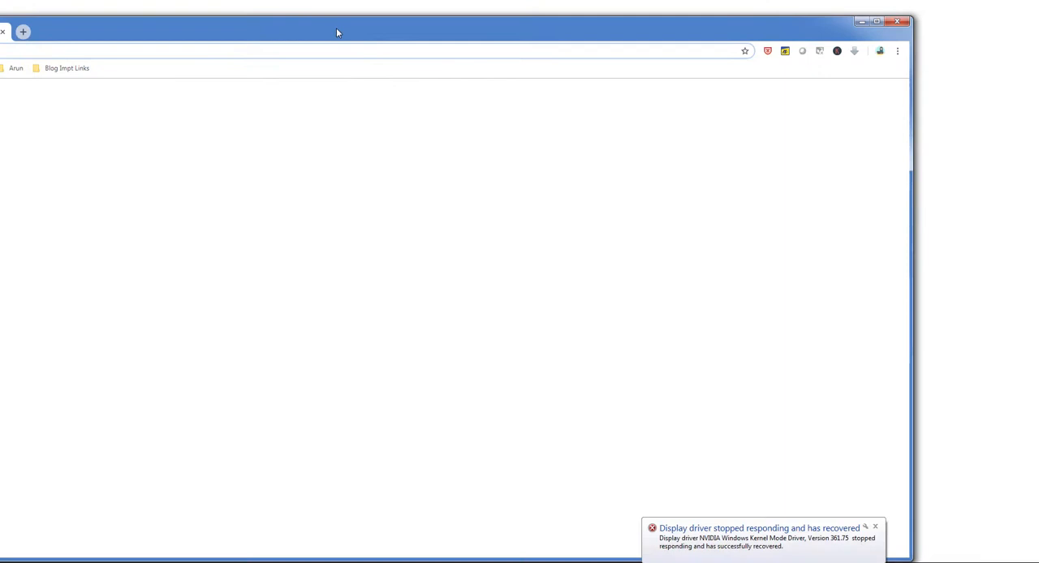
{"action": "double_click", "coordinate": [336, 31]}
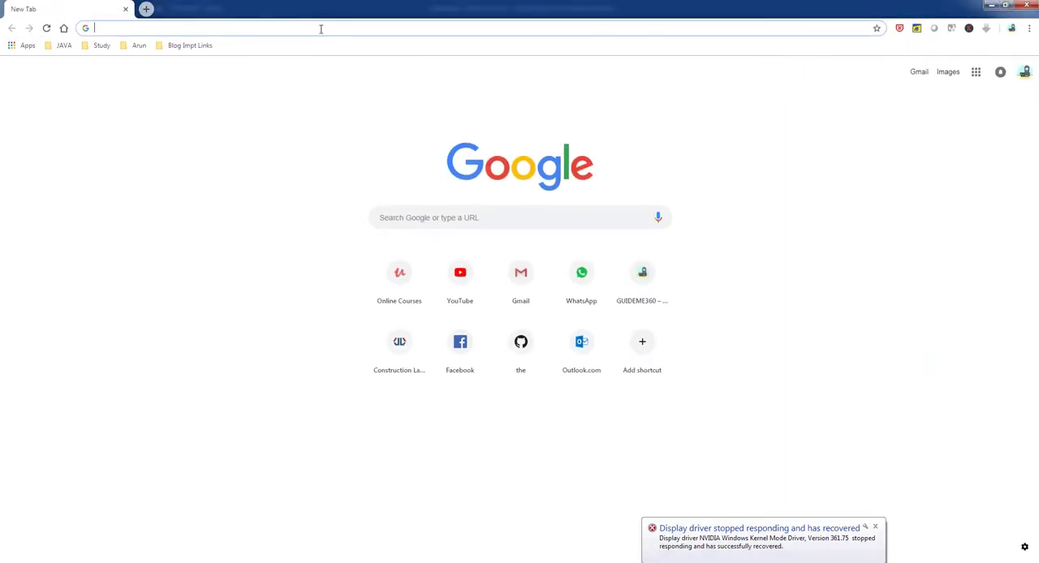
{"action": "type", "text": "oracl"}
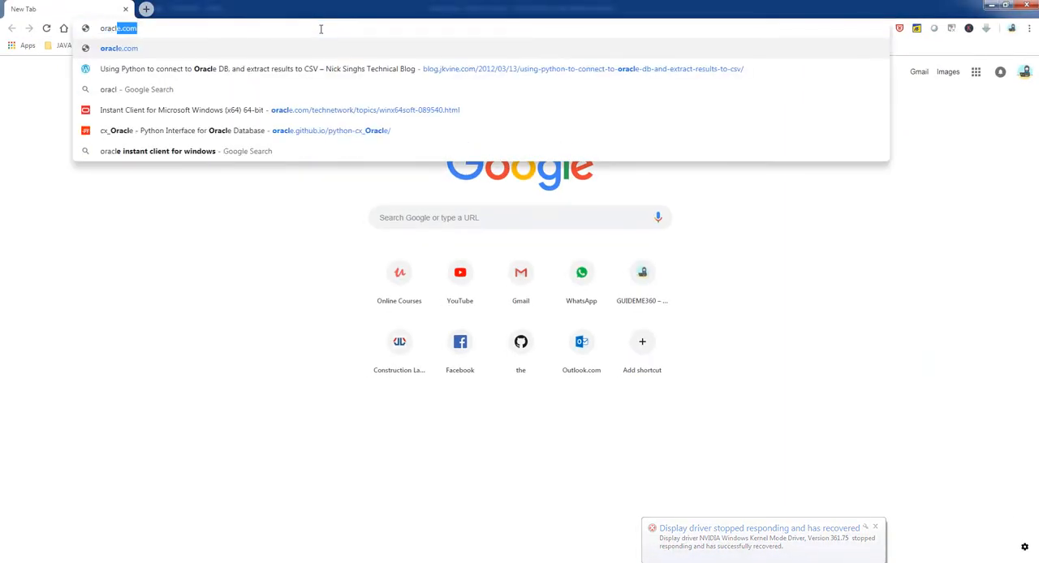
{"action": "type", "text": "e.com"}
{"action": "key", "text": "Return"}
{"action": "type", "text": "pt"}
Search Google for 'python oracle client download for windows'
{"action": "key", "text": "BackSpace"}
{"action": "type", "text": "y"}
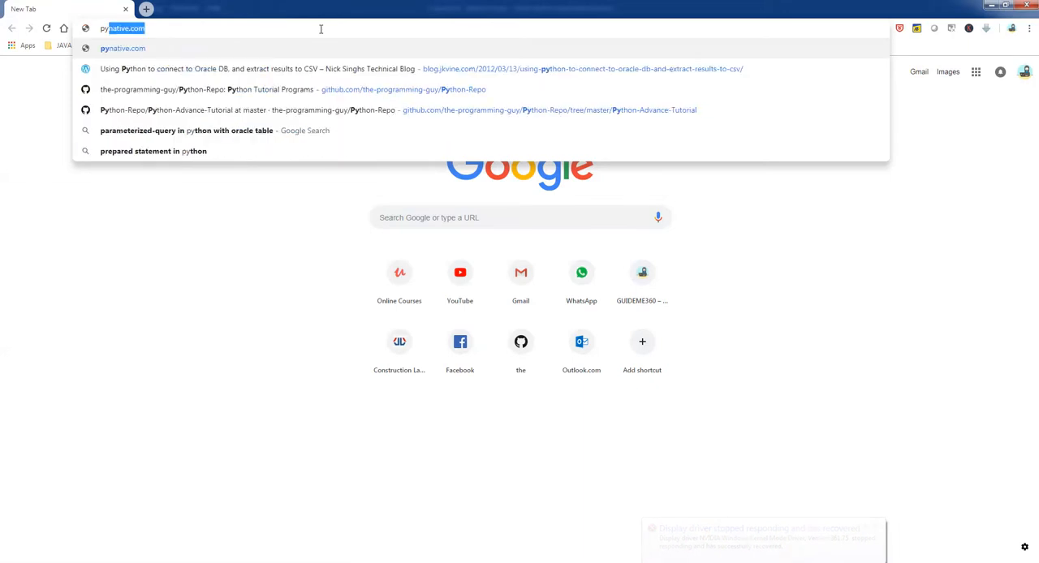
{"action": "type", "text": "tho"}
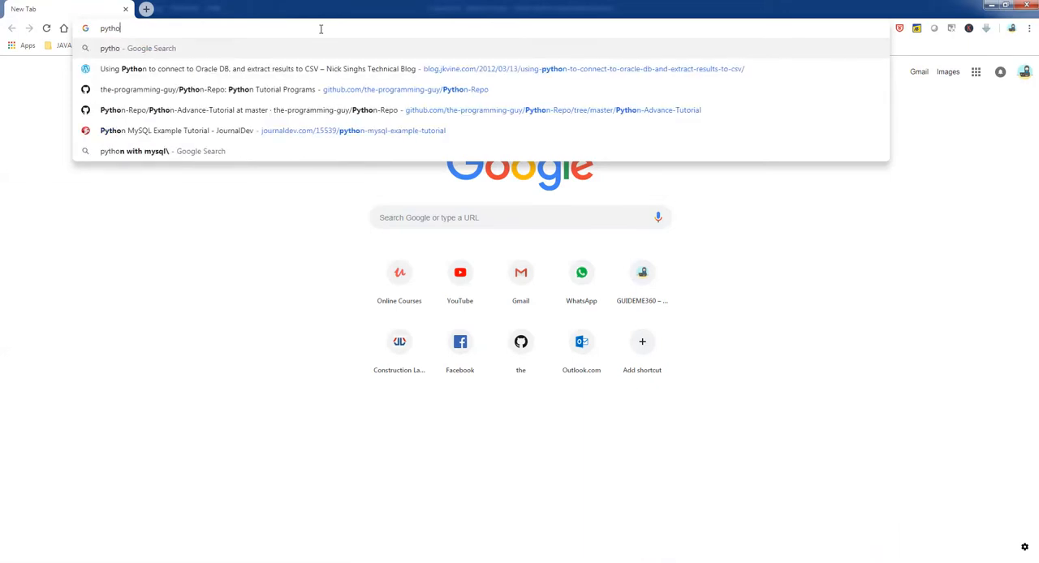
{"action": "type", "text": "n o"}
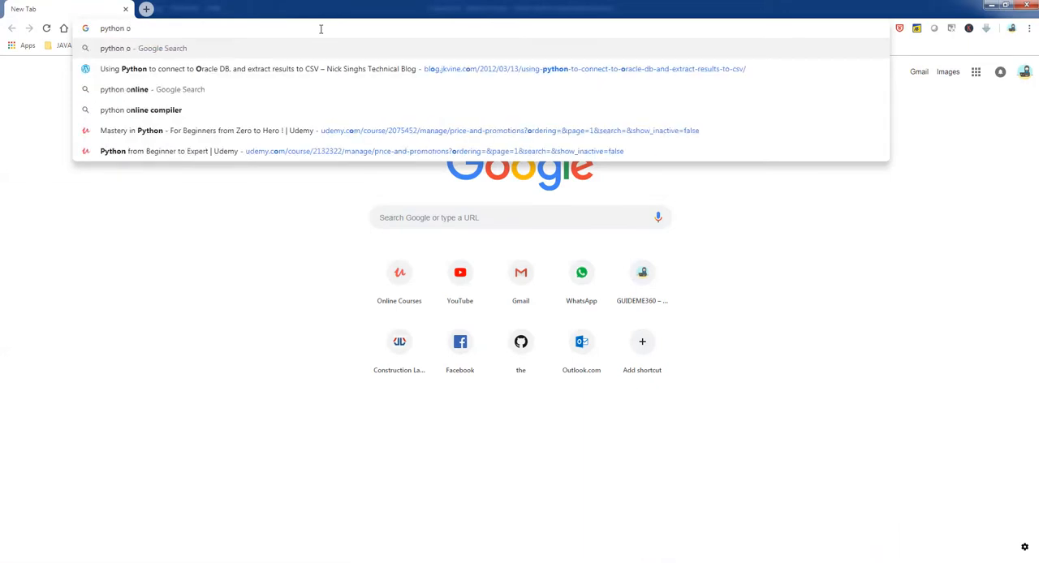
{"action": "type", "text": "racle "}
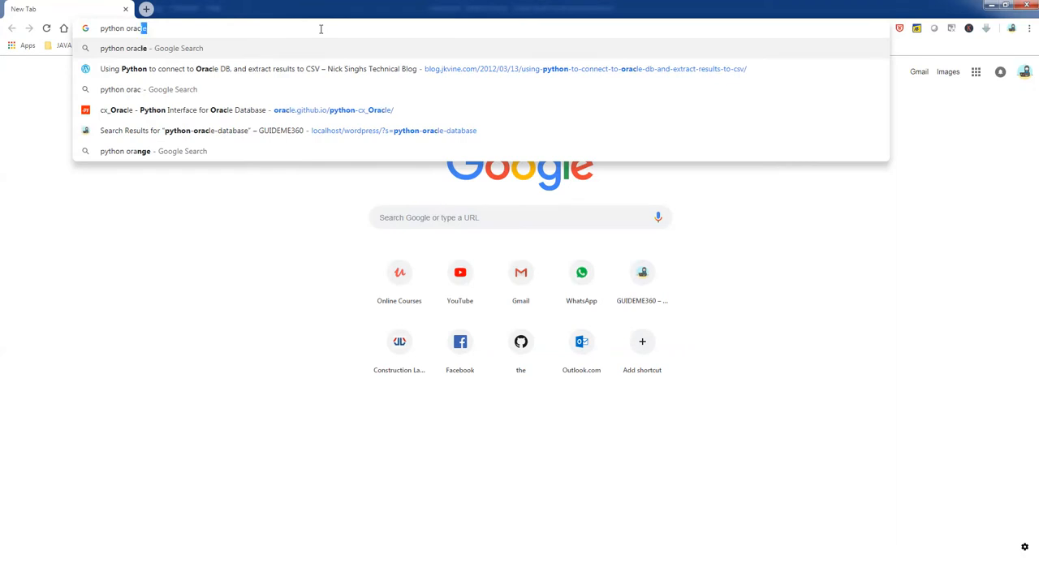
{"action": "type", "text": "clu"}
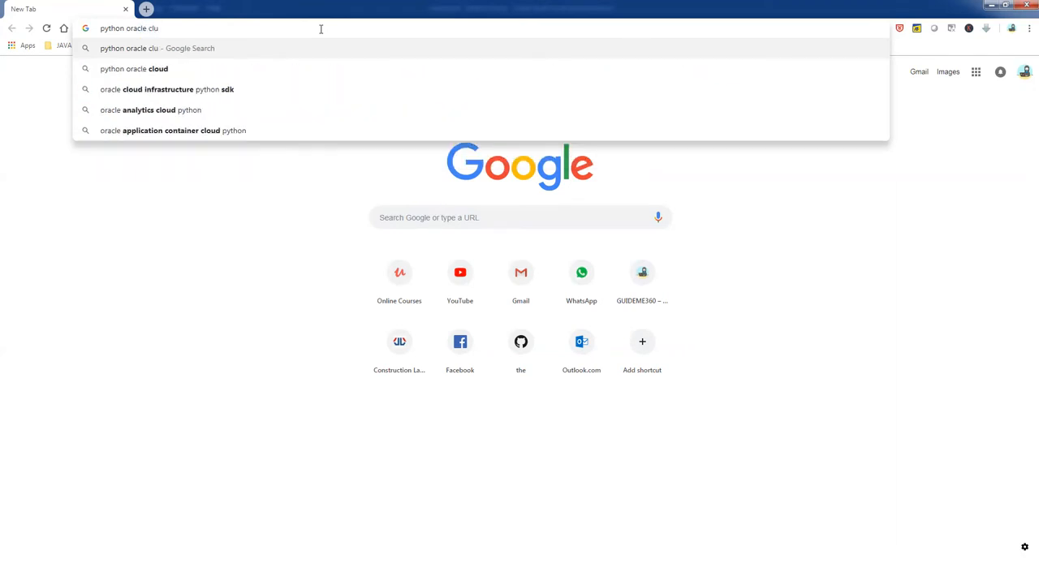
{"action": "key", "text": "BackSpace"}
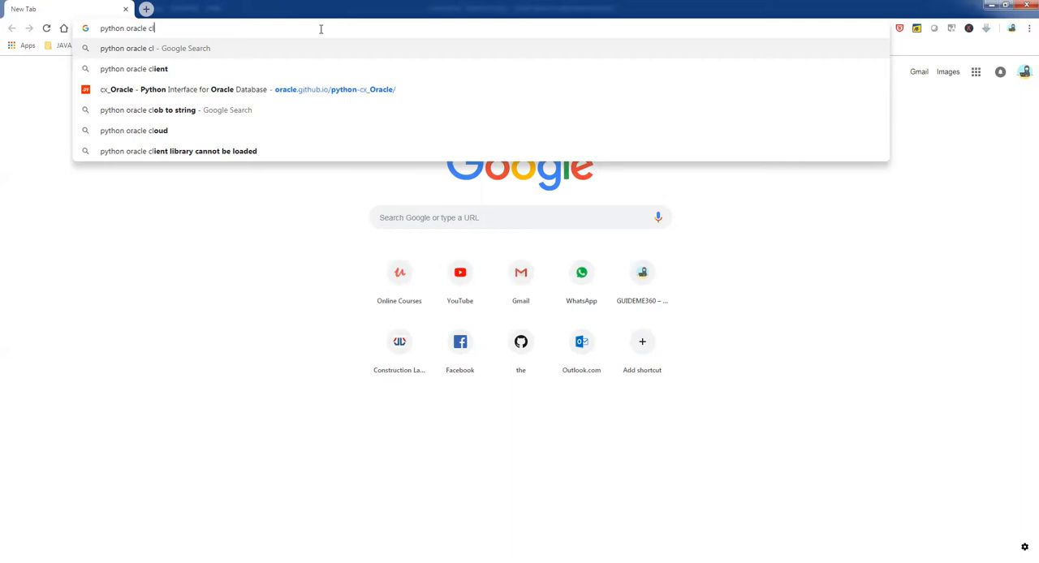
{"action": "type", "text": "ient "}
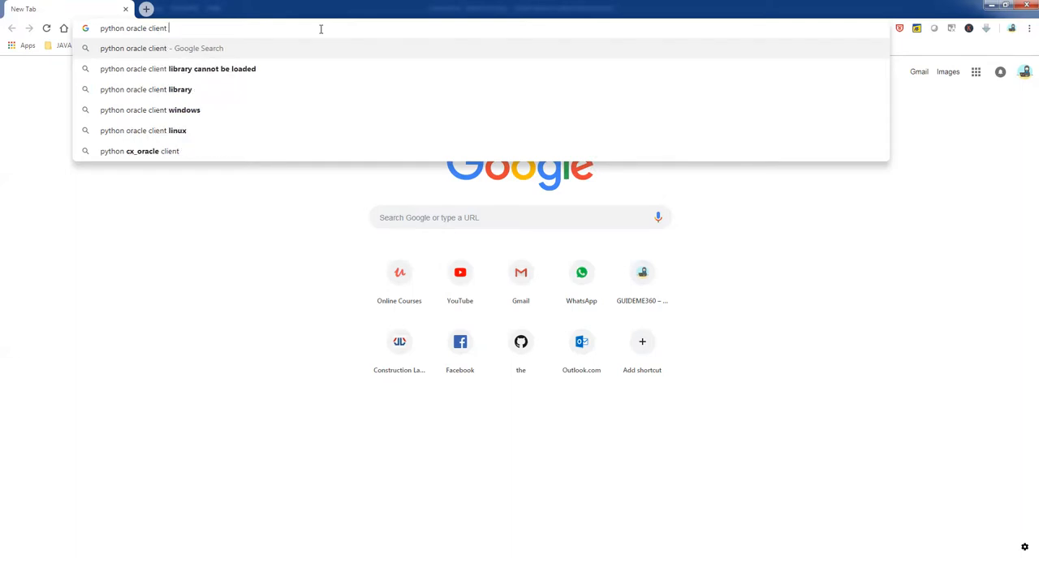
{"action": "type", "text": "down"}
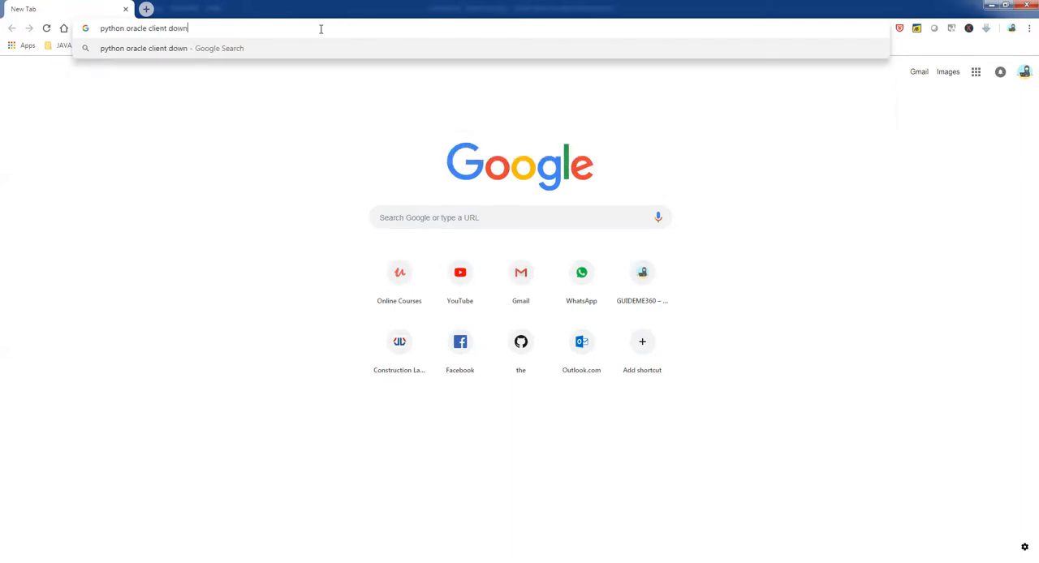
{"action": "type", "text": "load for o"}
{"action": "key", "text": "BackSpace"}
{"action": "key", "text": "BackSpace"}
{"action": "key", "text": "BackSpace"}
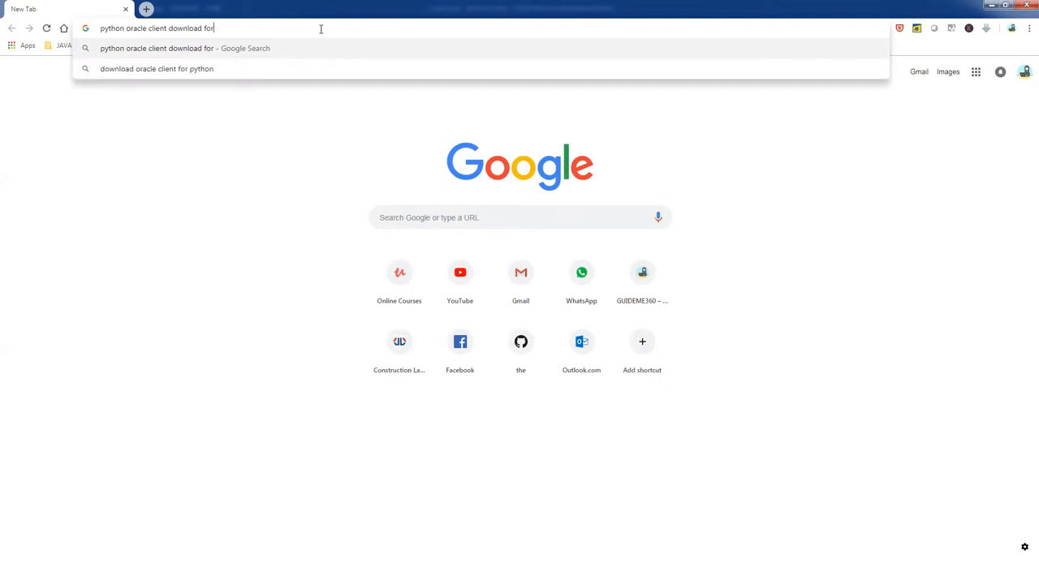
{"action": "key", "text": "BackSpace"}
{"action": "key", "text": "BackSpace"}
{"action": "key", "text": "BackSpace"}
{"action": "type", "text": "for"}
{"action": "type", "text": " windows"}
{"action": "key", "text": "Return"}
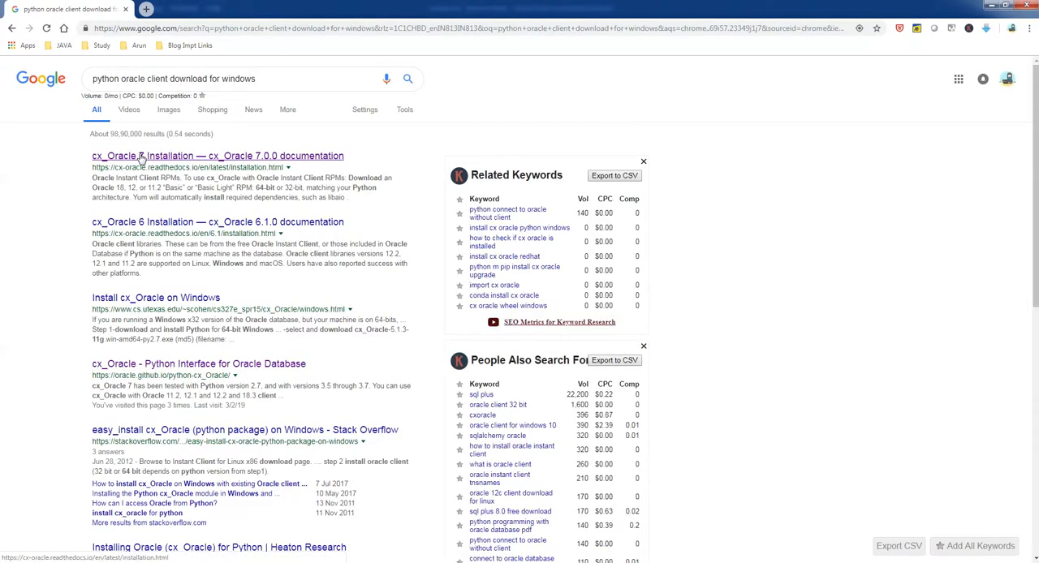
Follow the cx_Oracle 7 guide via Instant Client Zip Files to the 64-bit downloads page
{"action": "left_click", "coordinate": [141, 156]}
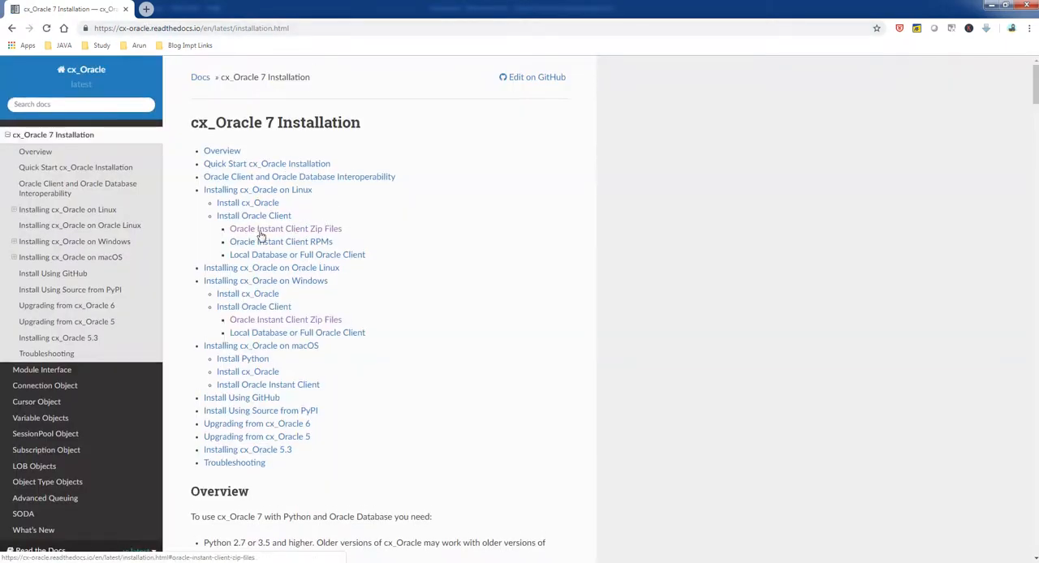
{"action": "left_click", "coordinate": [317, 229]}
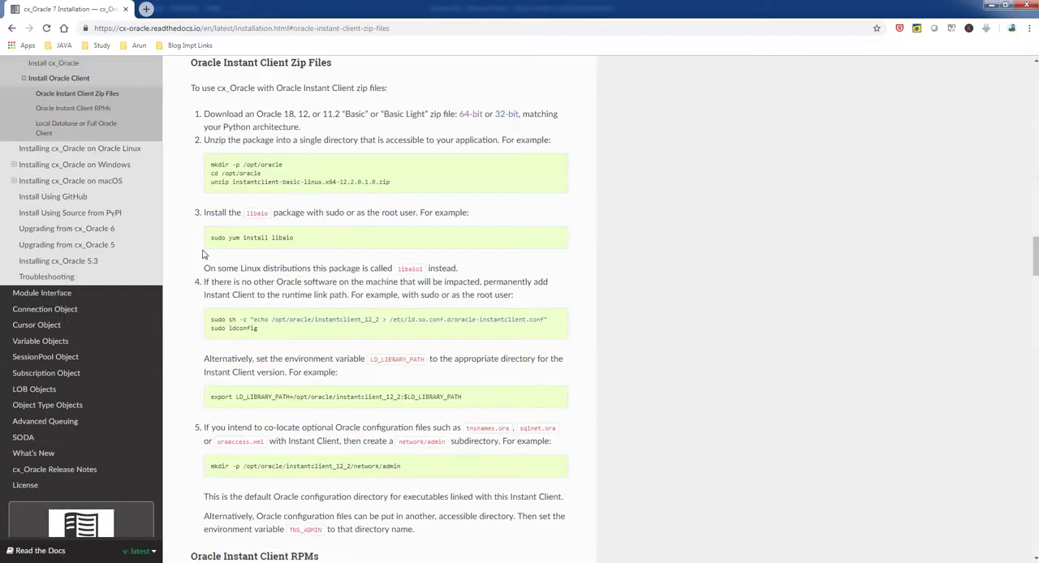
{"action": "left_click", "coordinate": [465, 119]}
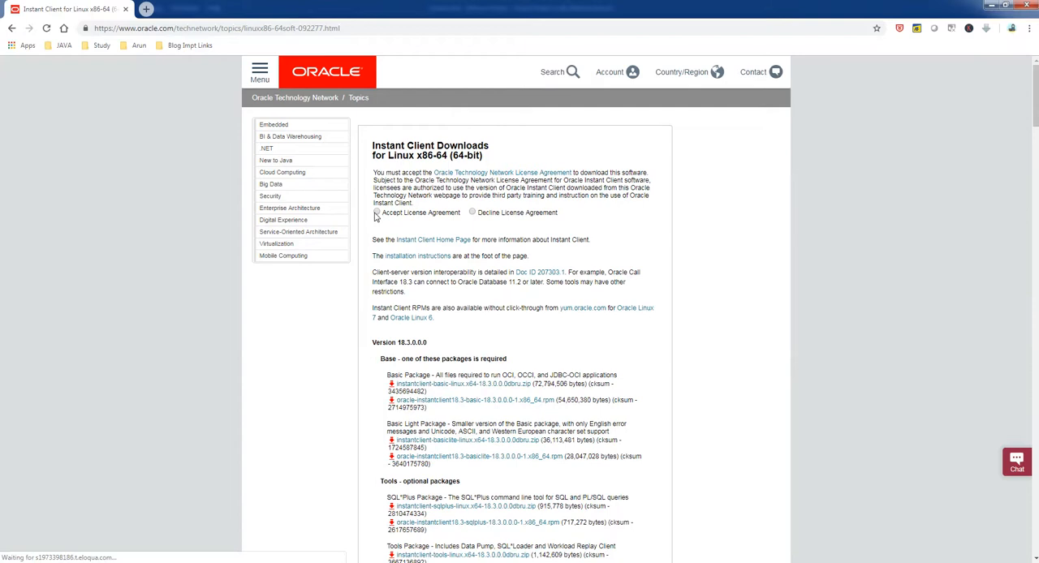
Accept the license agreement and review the Linux Basic Package description
{"action": "left_click", "coordinate": [375, 213]}
{"action": "scroll", "coordinate": [416, 250], "scroll_direction": "down", "scroll_amount": 2}
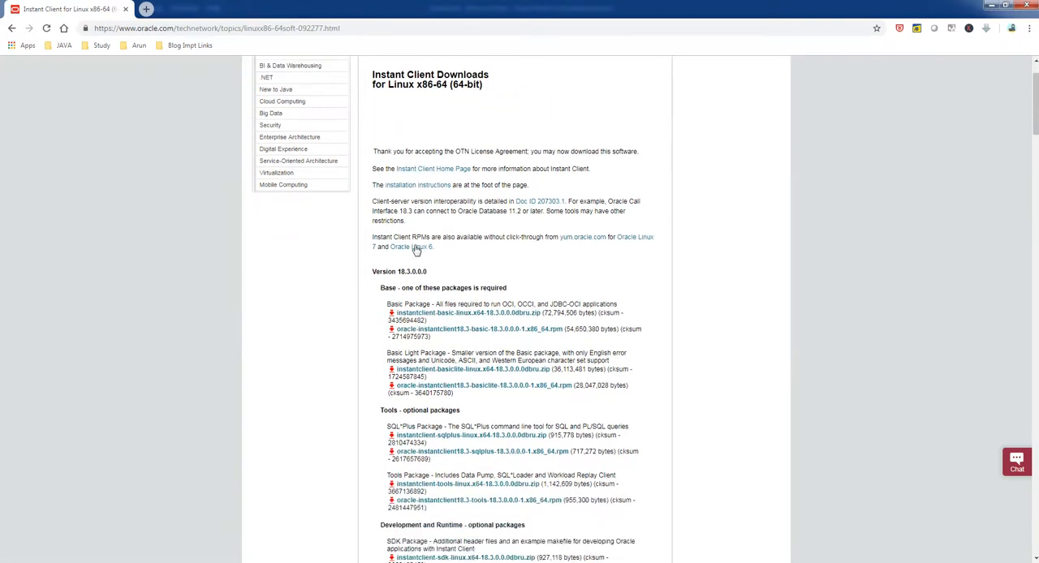
{"action": "left_click", "coordinate": [456, 313]}
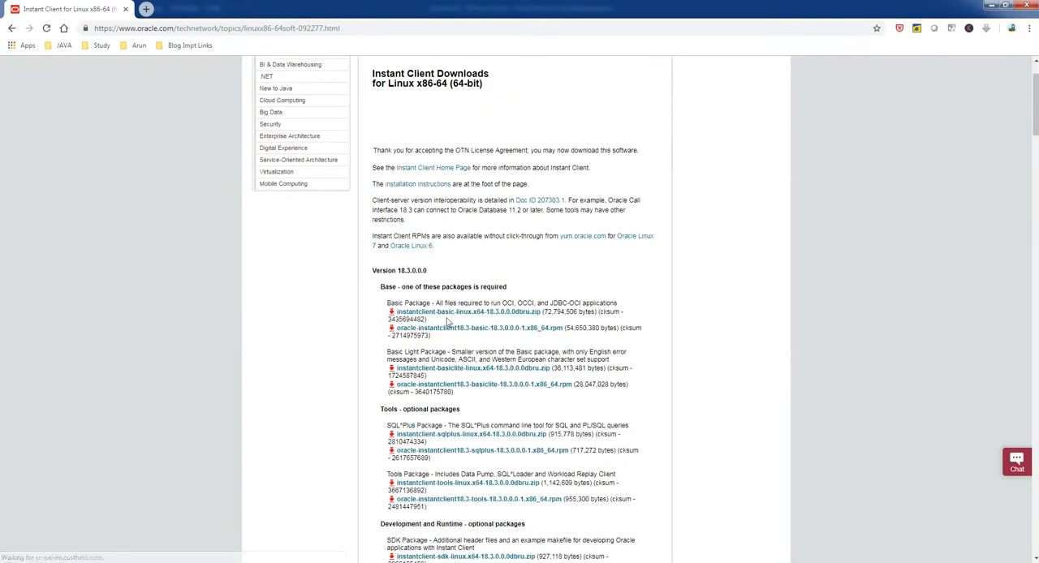
{"action": "left_click_drag", "start_coordinate": [386, 302], "coordinate": [485, 313]}
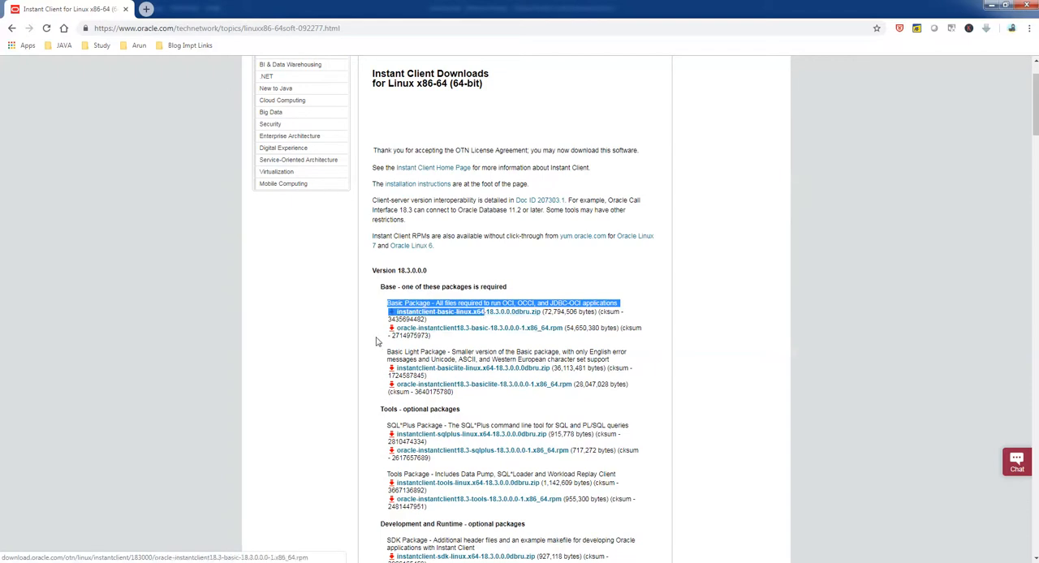
{"action": "left_click_drag", "start_coordinate": [375, 341], "coordinate": [479, 329]}
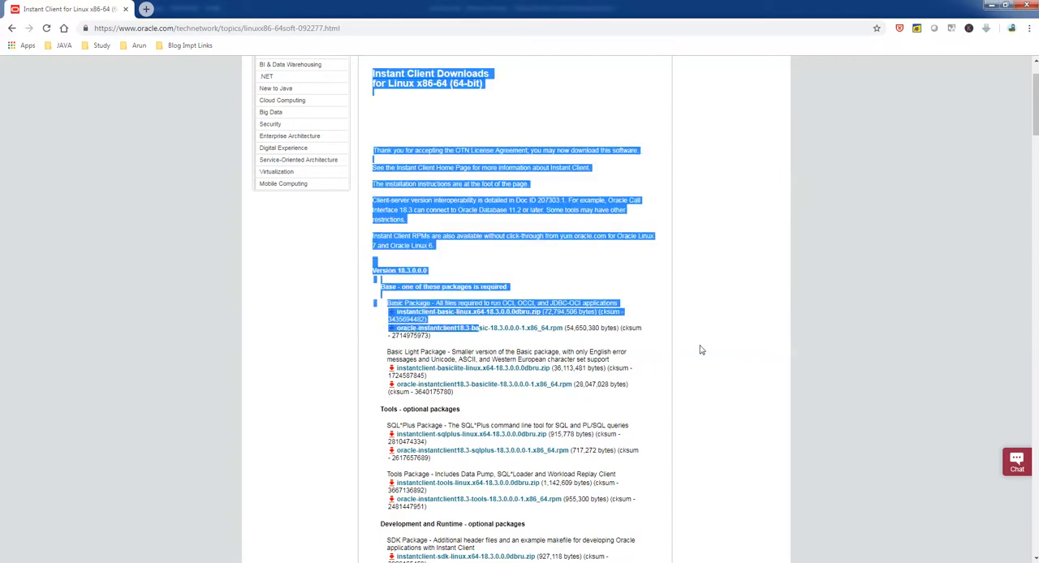
{"action": "left_click", "coordinate": [643, 353]}
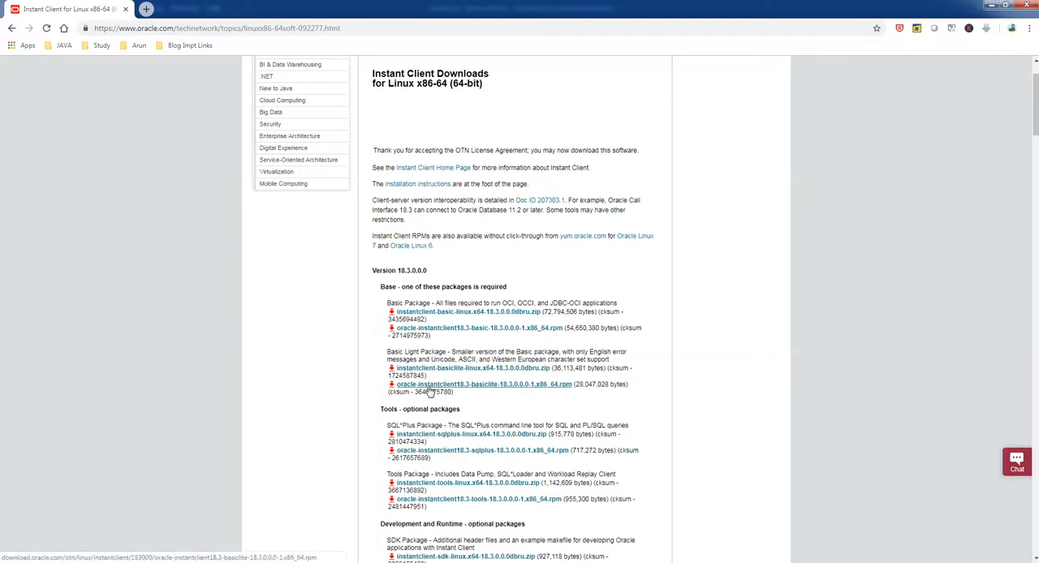
{"action": "scroll", "coordinate": [433, 392], "scroll_direction": "down", "scroll_amount": 2}
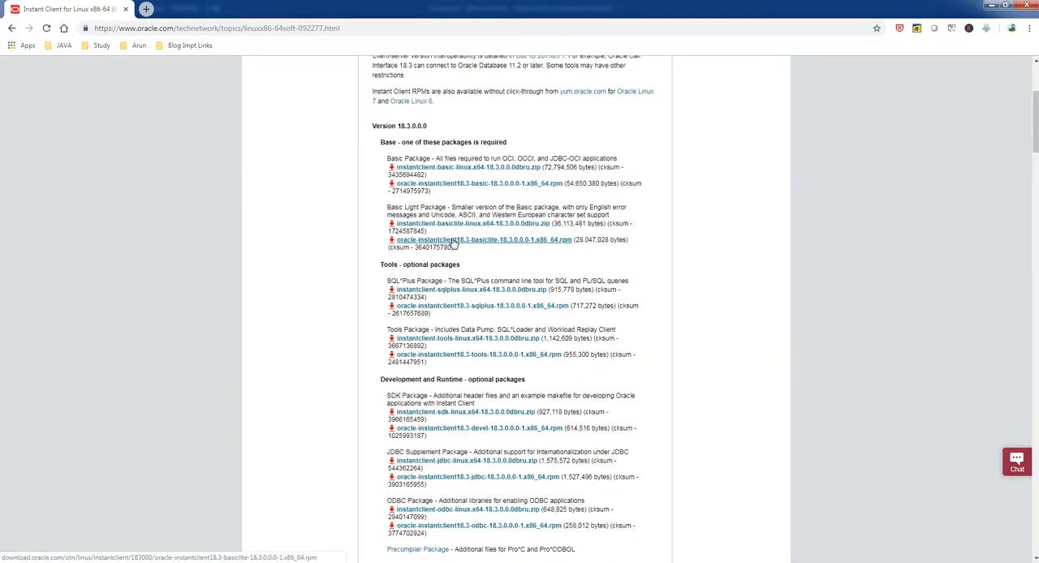
Start downloading the Linux Basic Light rpm package
{"action": "left_click", "coordinate": [455, 240]}
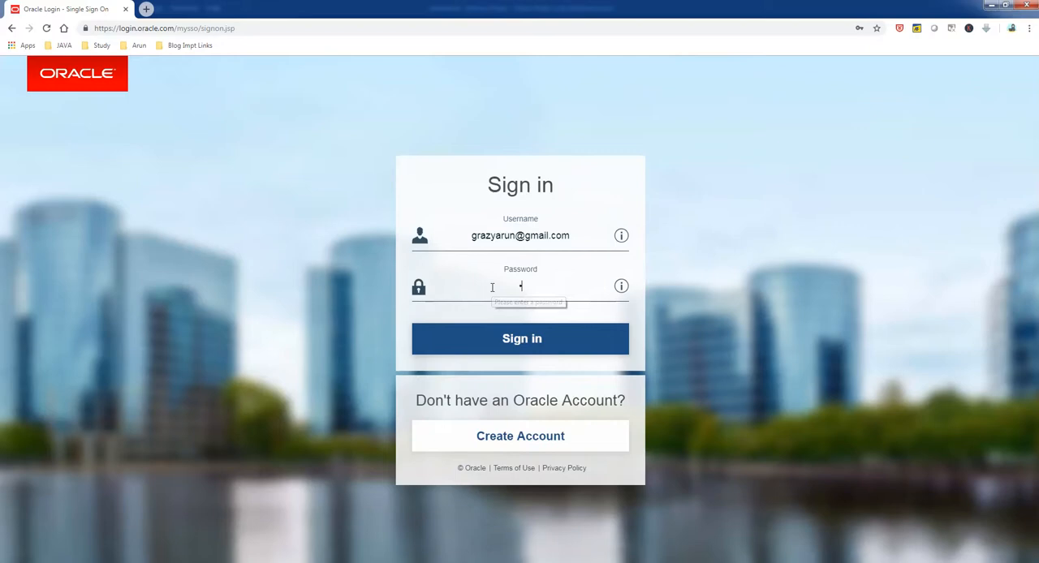
{"action": "type", "text": "•••••••"}
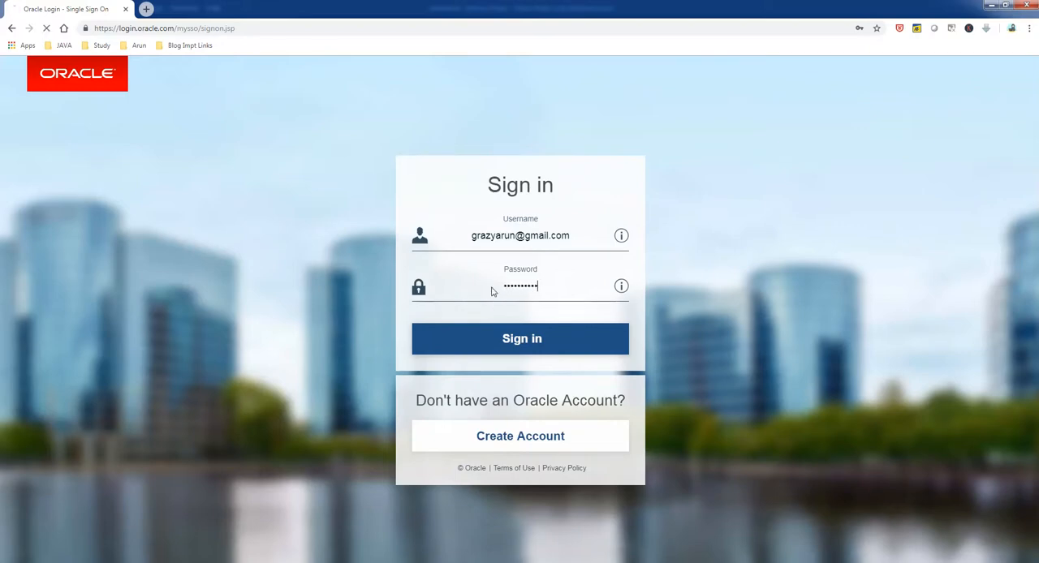
Sign in to Oracle, cancel saving the rpm file and go back to the Linux downloads page
{"action": "key", "text": "Return"}
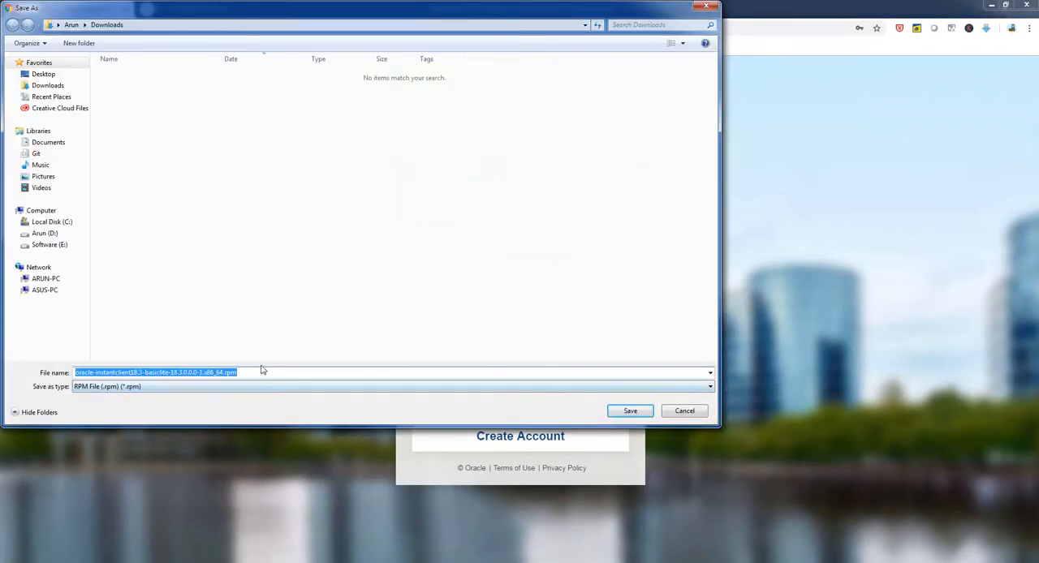
{"action": "left_click", "coordinate": [684, 411]}
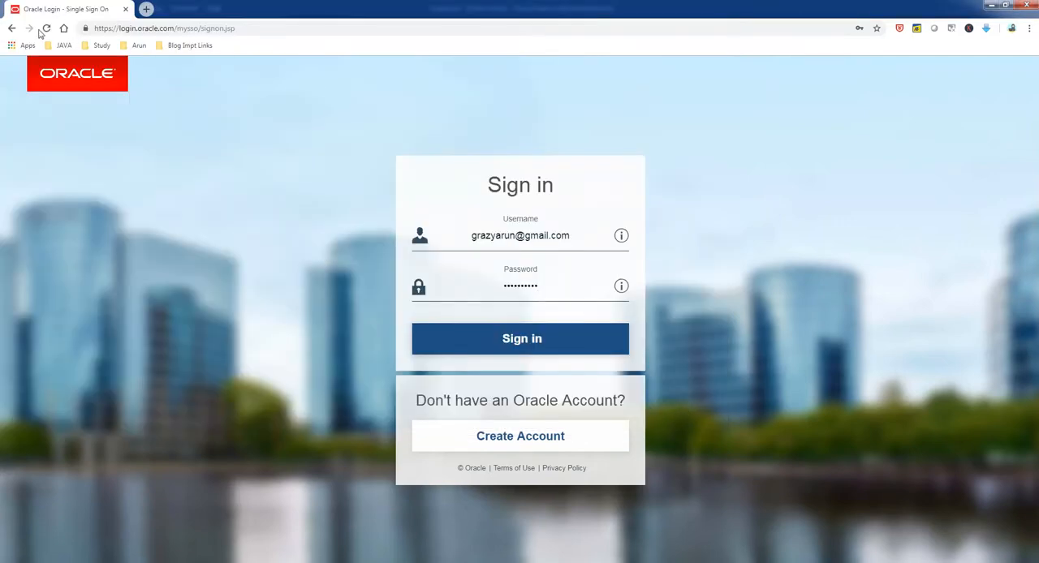
{"action": "left_click", "coordinate": [12, 28]}
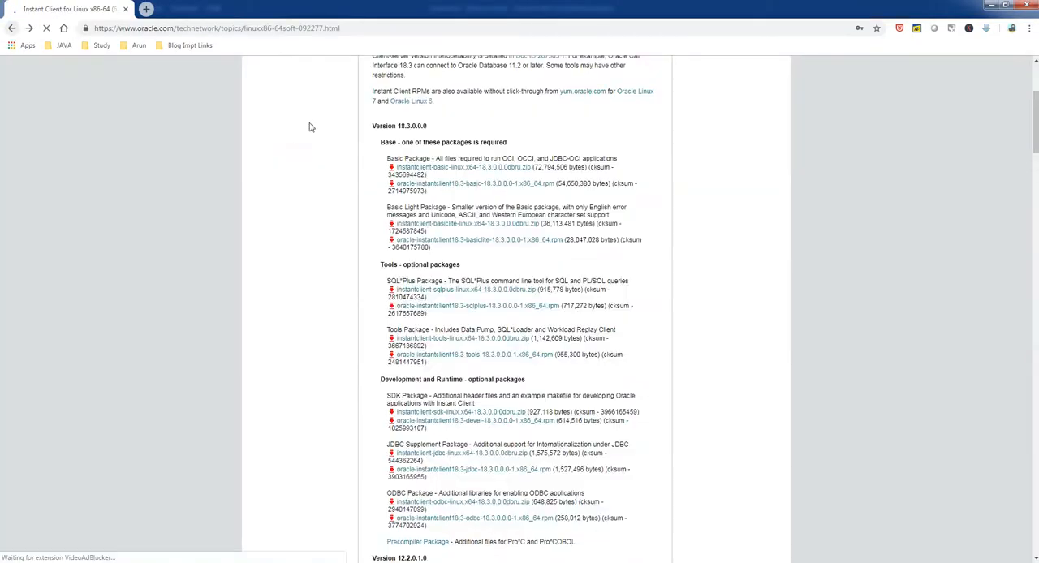
Dismiss the license warning on the Basic Light zip link and accept the license agreement
{"action": "left_click", "coordinate": [479, 227]}
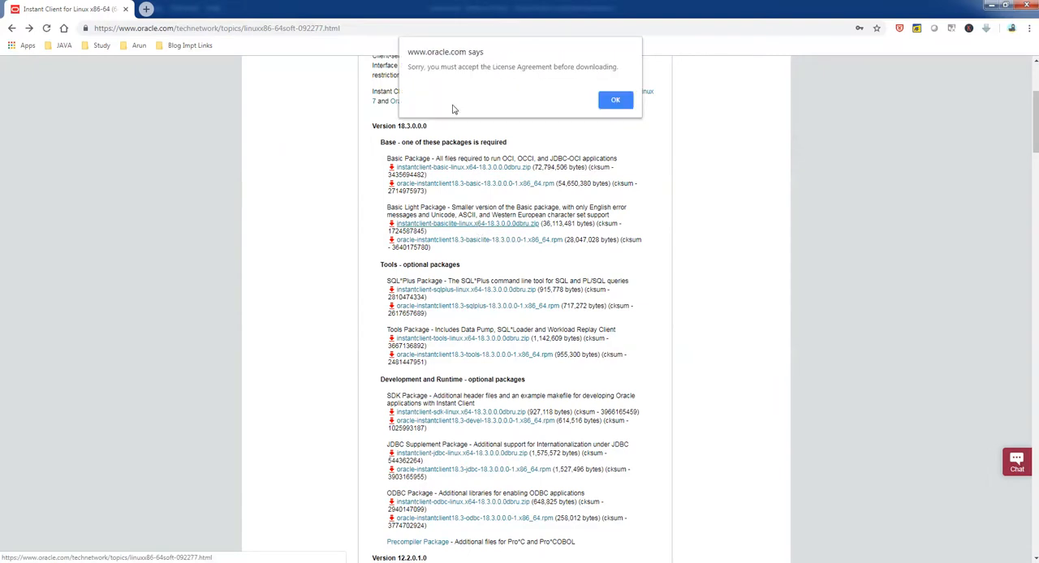
{"action": "left_click", "coordinate": [615, 99]}
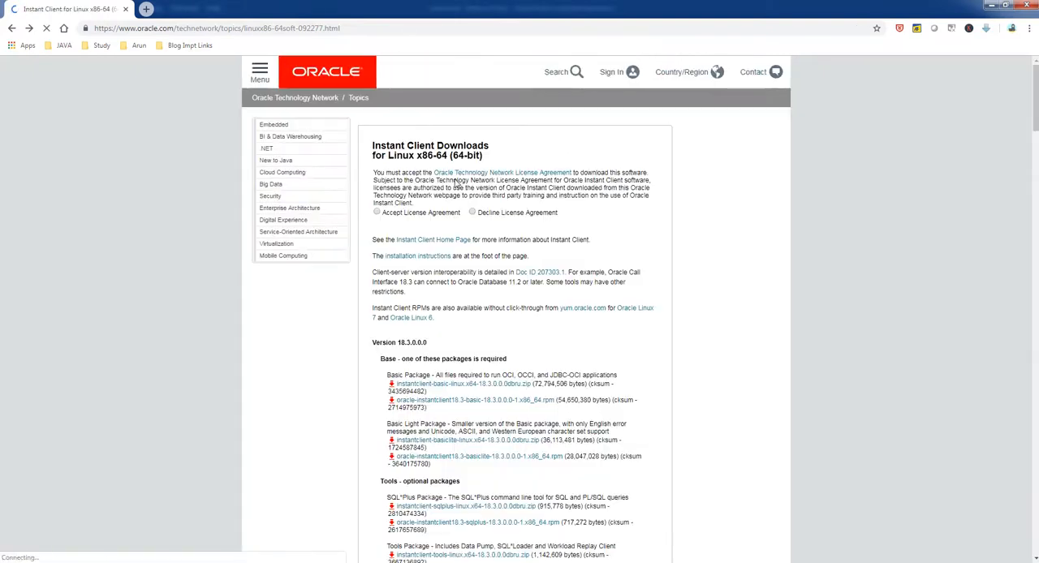
{"action": "left_click", "coordinate": [376, 212]}
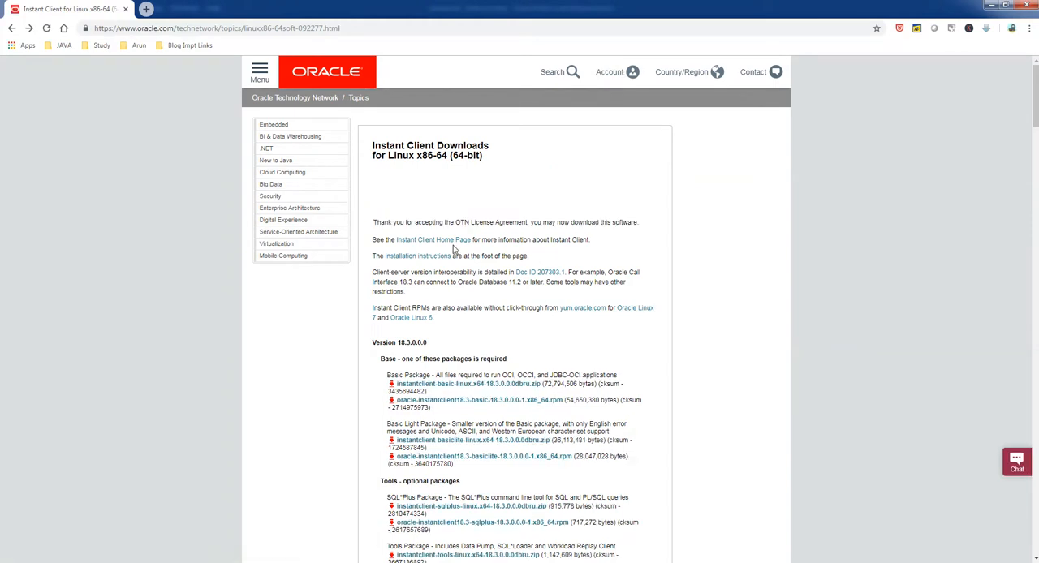
{"action": "scroll", "coordinate": [487, 325], "scroll_direction": "down", "scroll_amount": 3}
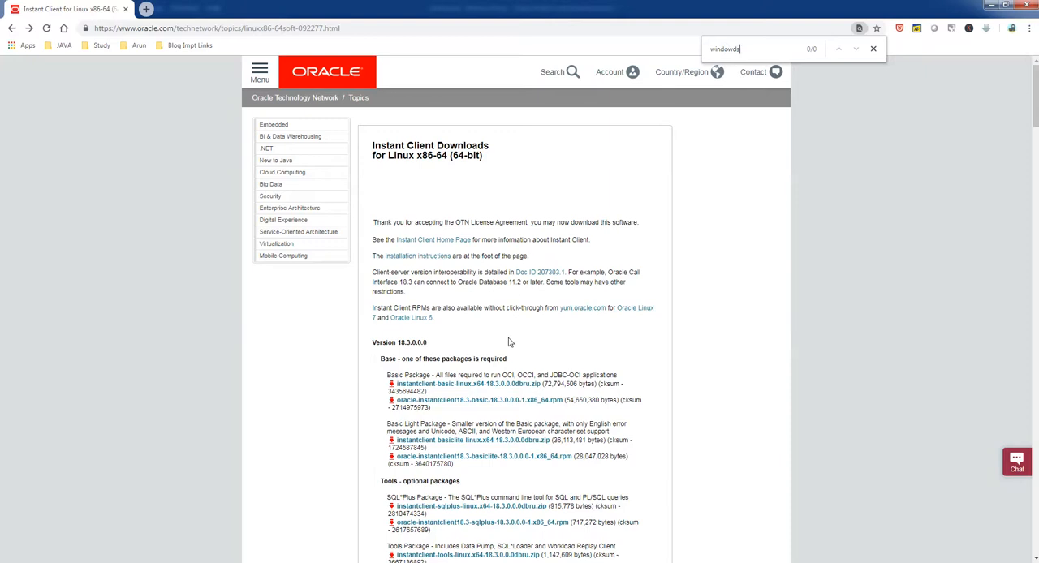
Close the find bar and select the page title 'Instant Client Downloads'
{"action": "key", "text": "Escape"}
{"action": "scroll", "coordinate": [518, 394], "scroll_direction": "down", "scroll_amount": 1}
{"action": "scroll", "coordinate": [519, 396], "scroll_direction": "down", "scroll_amount": 1}
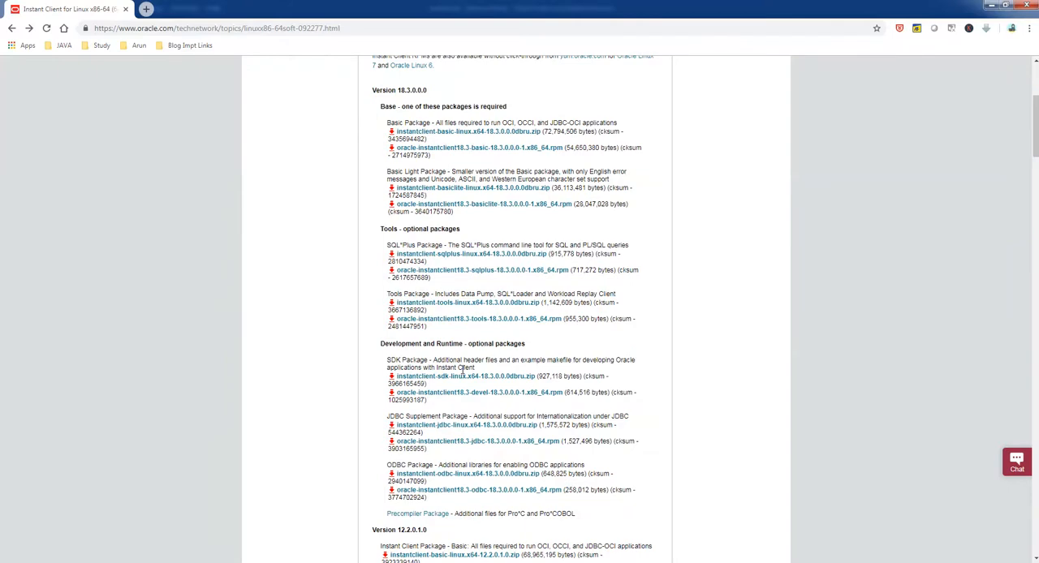
{"action": "scroll", "coordinate": [462, 372], "scroll_direction": "down", "scroll_amount": 1}
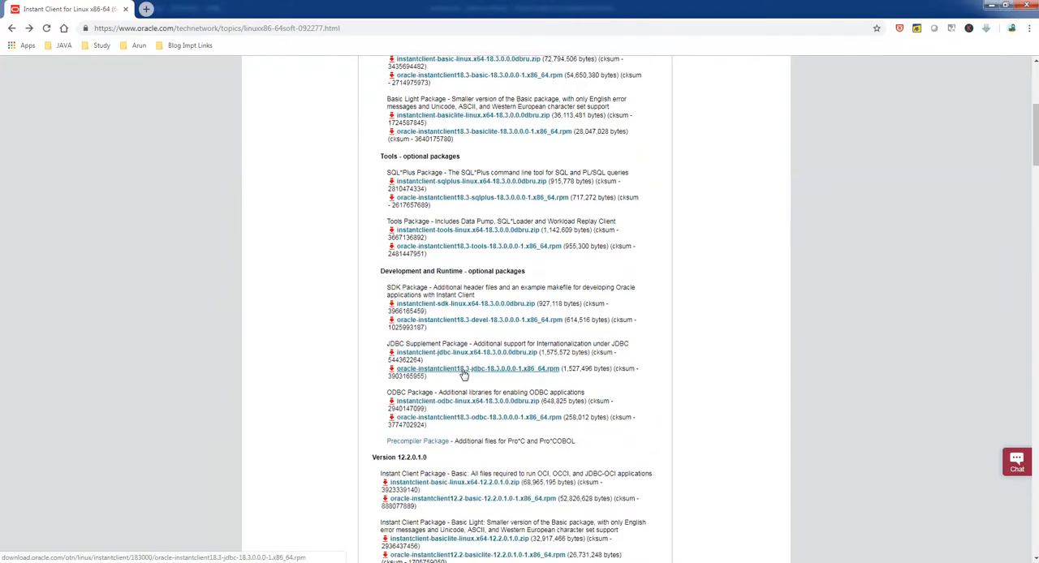
{"action": "scroll", "coordinate": [463, 374], "scroll_direction": "up", "scroll_amount": 3}
{"action": "scroll", "coordinate": [462, 373], "scroll_direction": "up", "scroll_amount": 3}
{"action": "scroll", "coordinate": [463, 373], "scroll_direction": "up", "scroll_amount": 2}
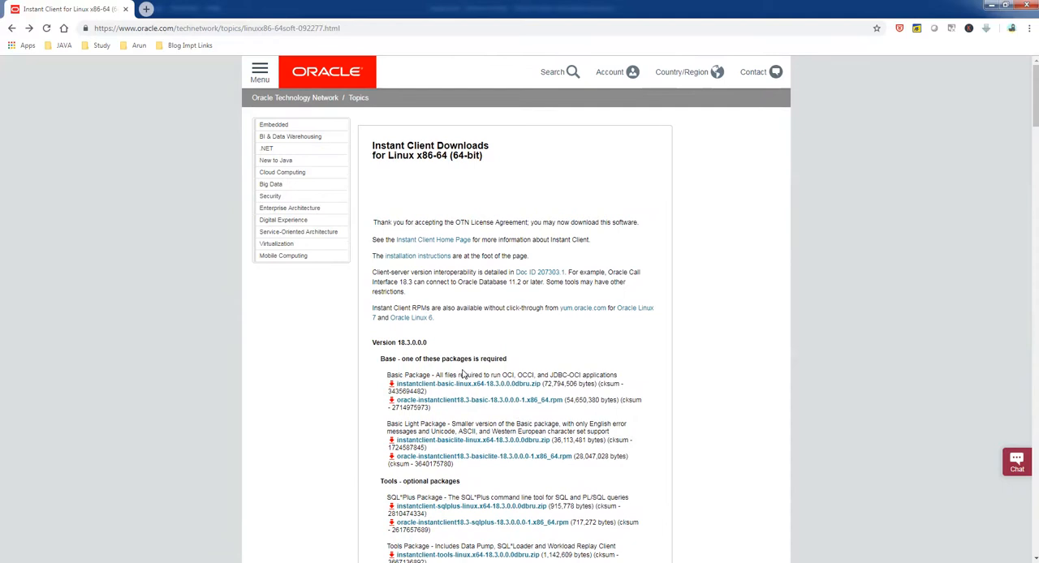
{"action": "scroll", "coordinate": [463, 374], "scroll_direction": "down", "scroll_amount": 1}
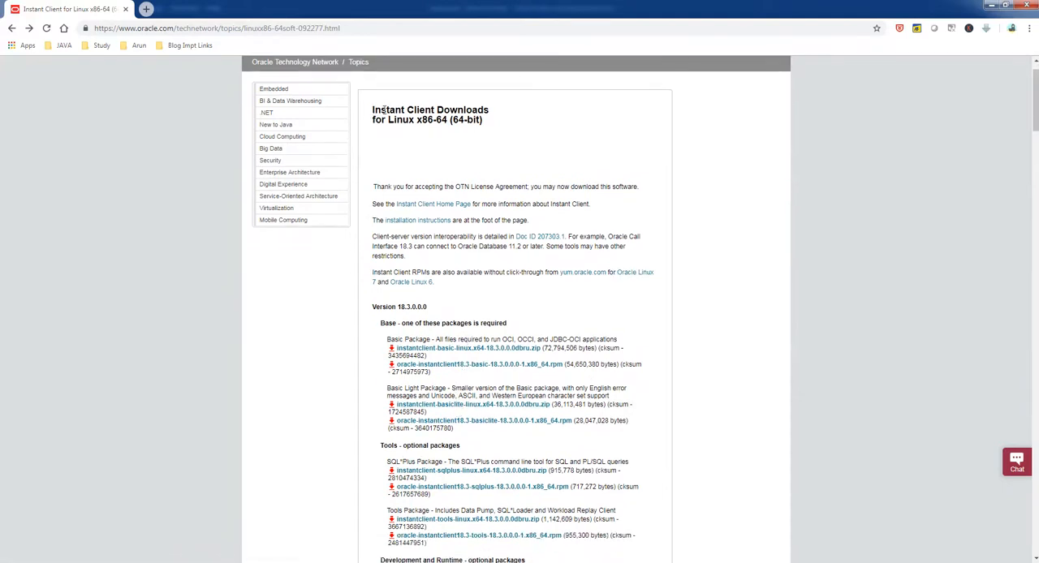
{"action": "left_click_drag", "start_coordinate": [373, 109], "coordinate": [516, 114]}
{"action": "key", "text": "ctrl+c"}
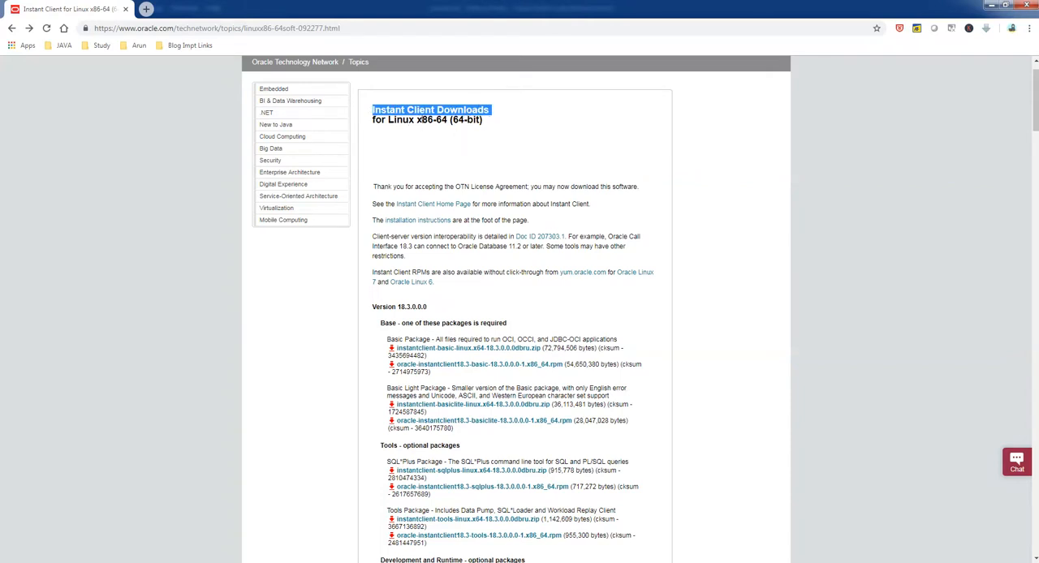
Search the pasted title and pick the Microsoft Windows (x64) 64-bit suggestion
{"action": "left_click", "coordinate": [266, 31]}
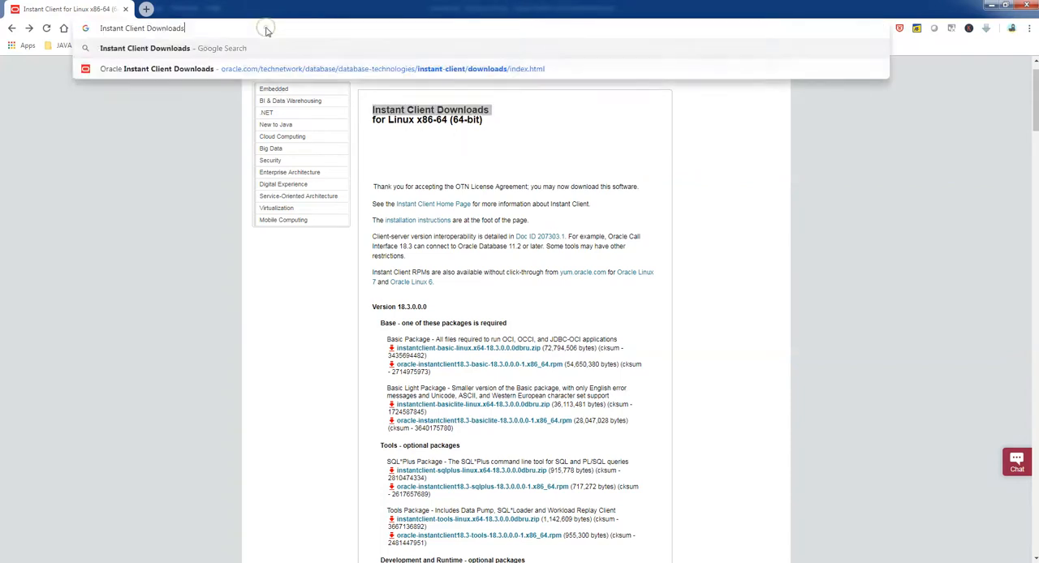
{"action": "key", "text": "ctrl+v"}
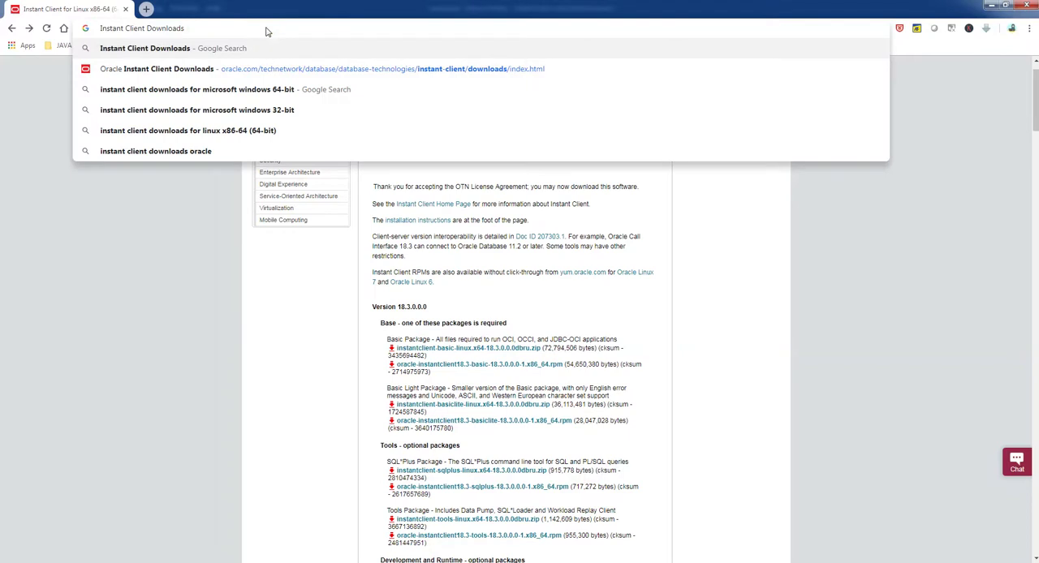
{"action": "key", "text": "Down"}
{"action": "key", "text": "Down"}
{"action": "key", "text": "Return"}
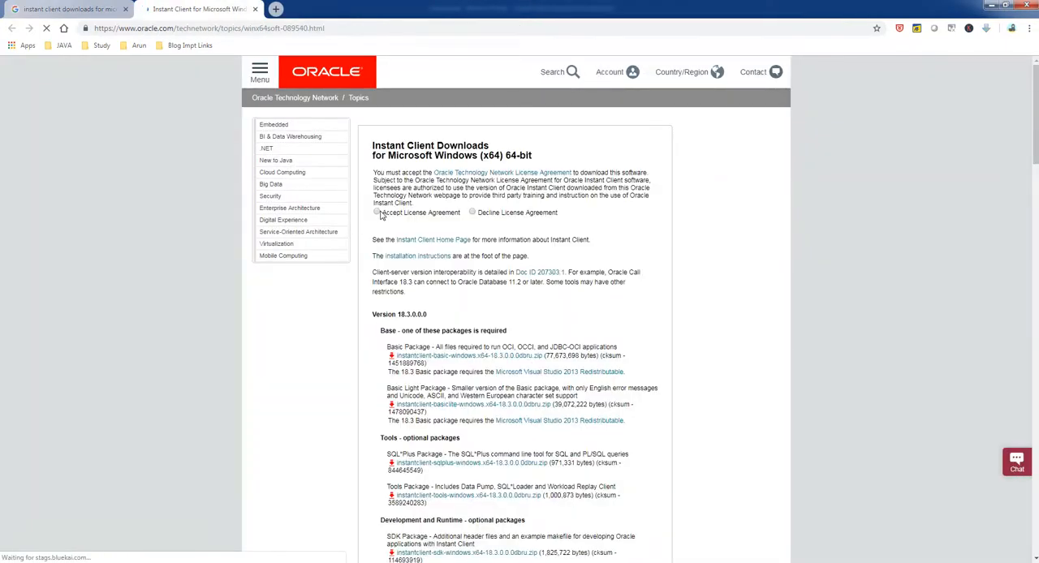
Accept the license and start the Windows Basic Light zip download
{"action": "left_click", "coordinate": [377, 213]}
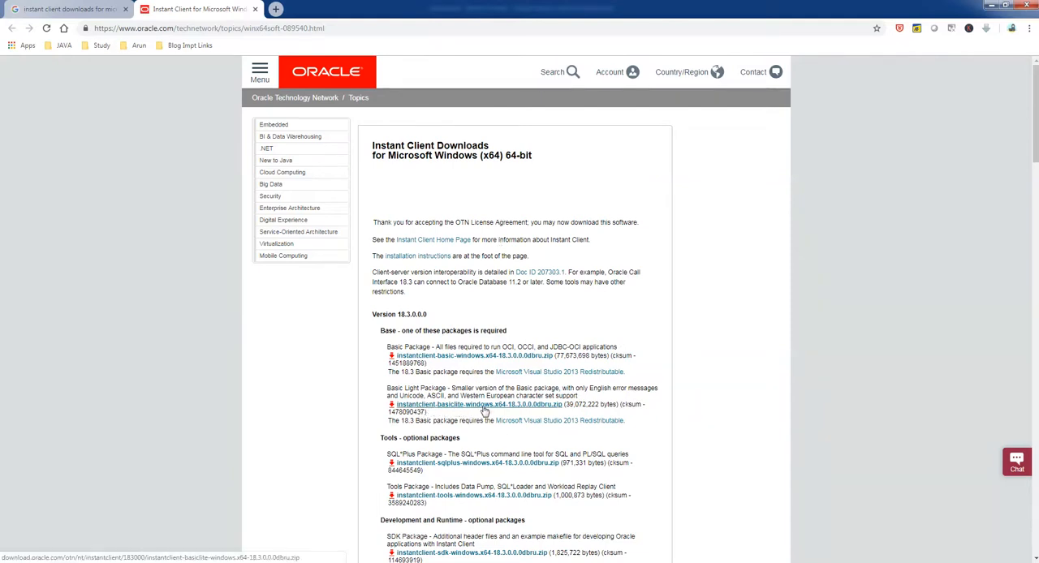
{"action": "left_click", "coordinate": [485, 406]}
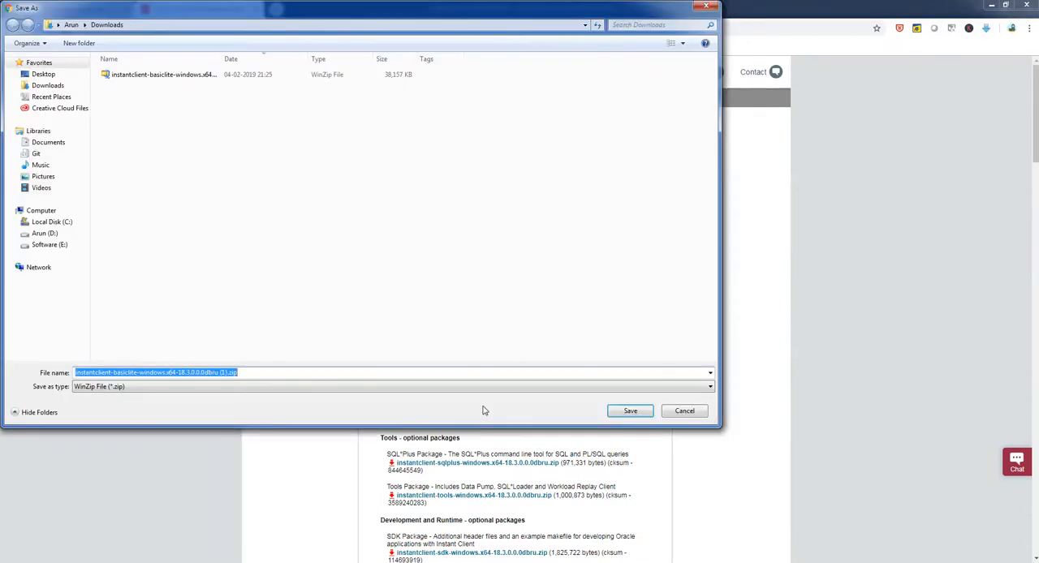
Reveal the existing zip's full name and cancel saving a duplicate copy
{"action": "double_click", "coordinate": [219, 58]}
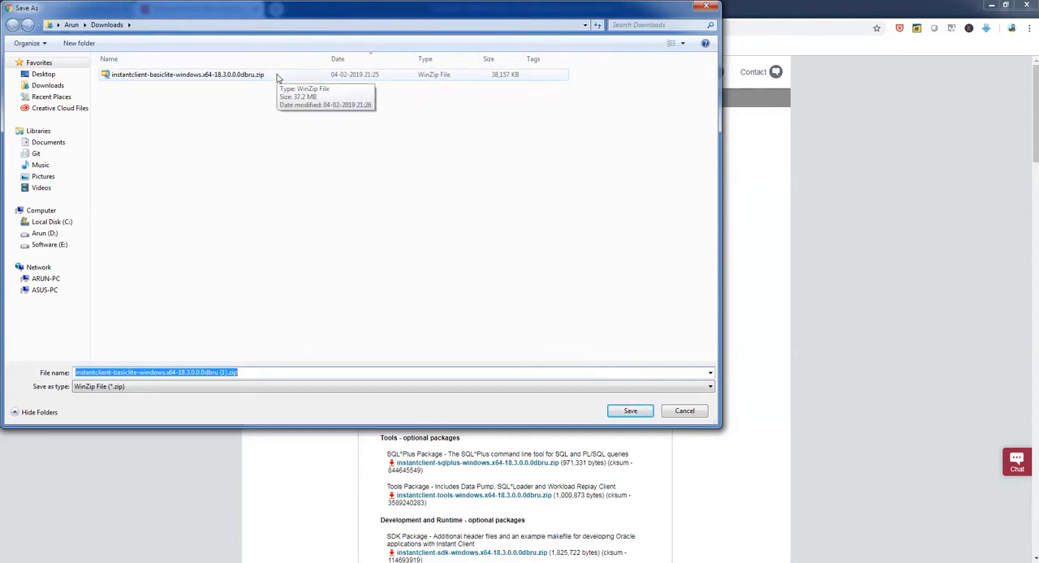
{"action": "left_click", "coordinate": [684, 411]}
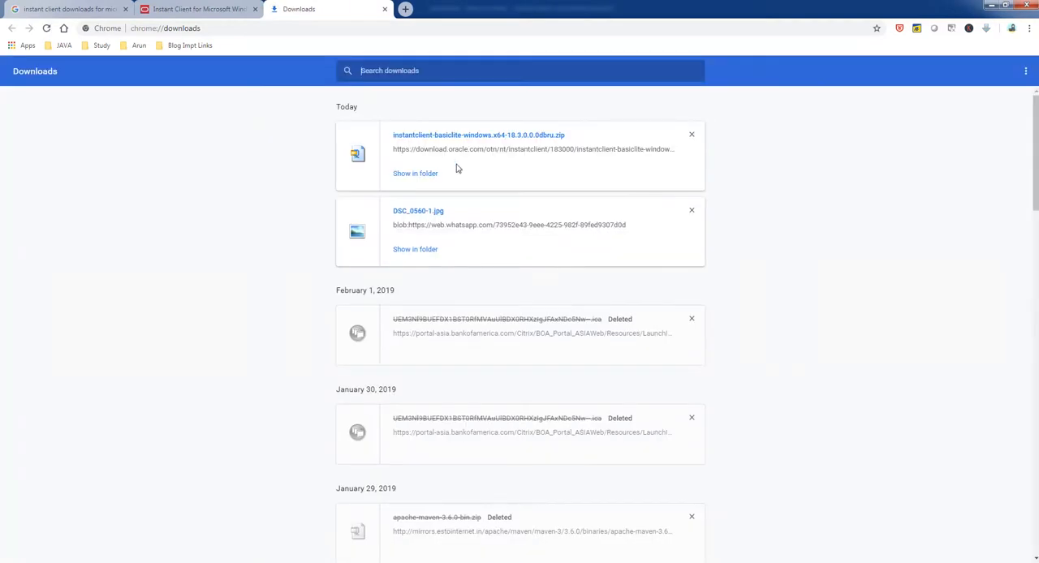
Create a new folder named 'oracle client' on the Desktop
{"action": "left_click", "coordinate": [415, 173]}
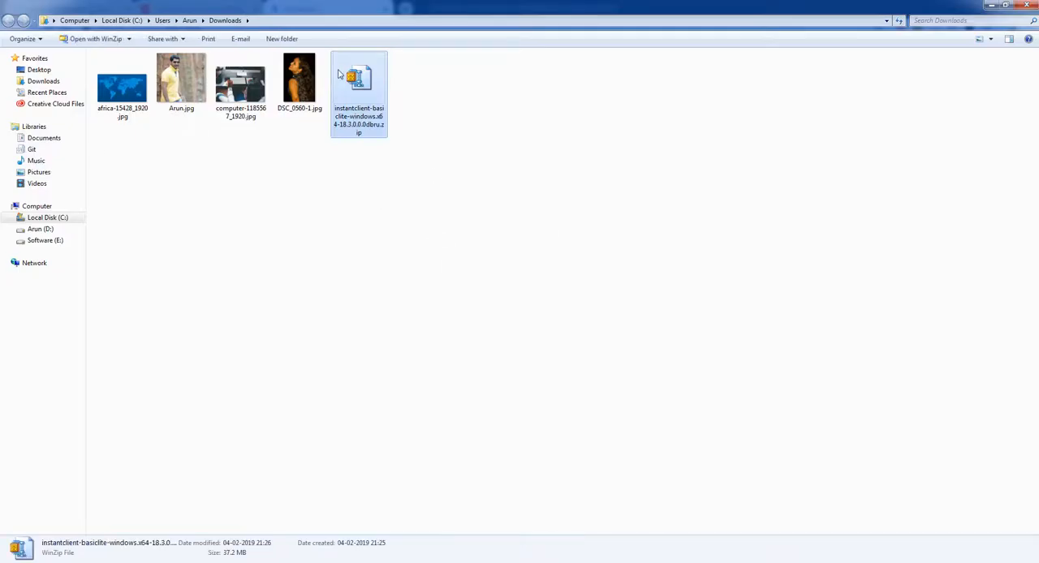
{"action": "left_click", "coordinate": [39, 69]}
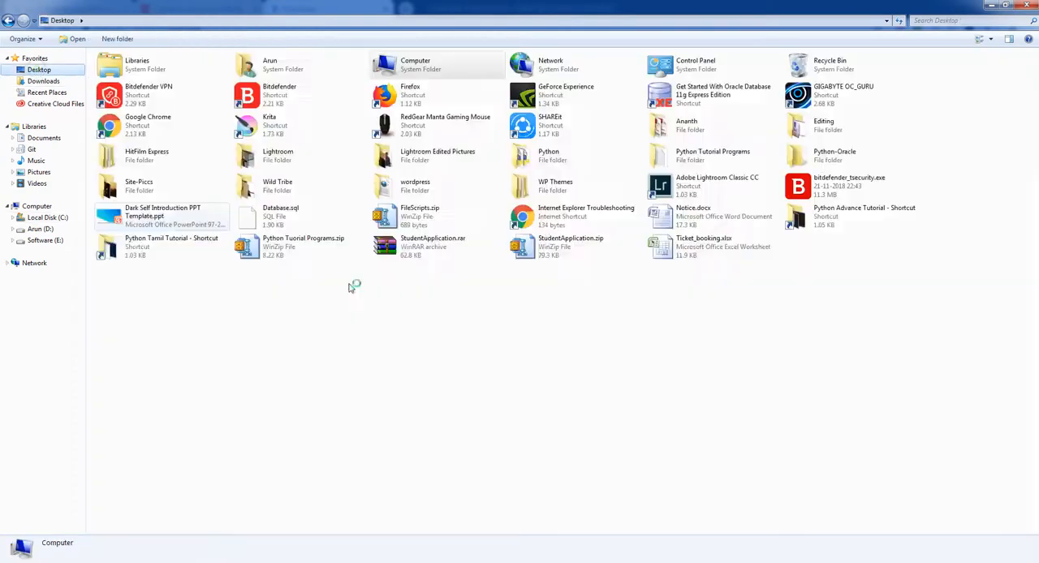
{"action": "left_click", "coordinate": [341, 328]}
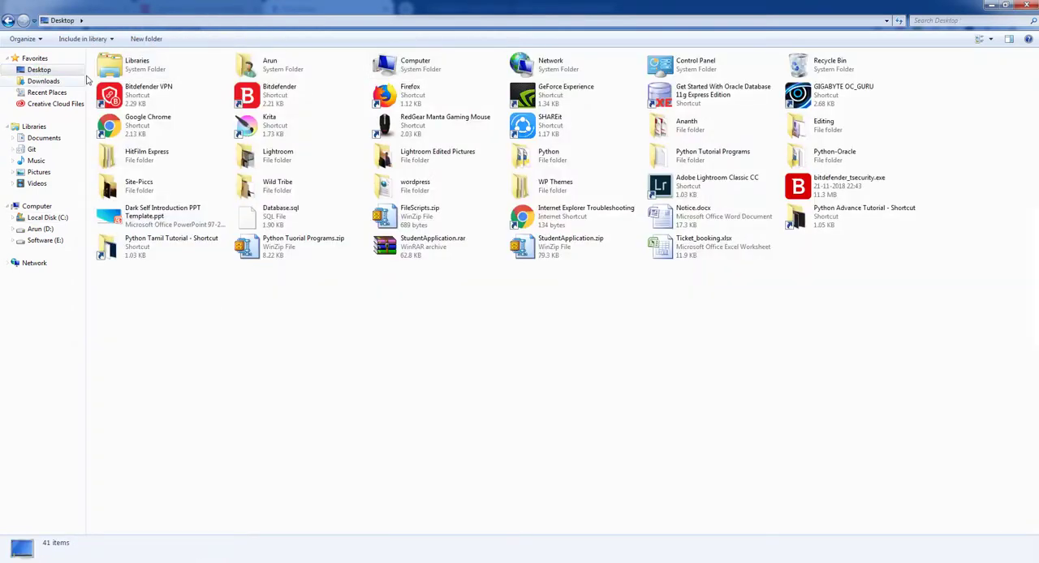
{"action": "left_click", "coordinate": [146, 39]}
{"action": "type", "text": "oracle clien"}
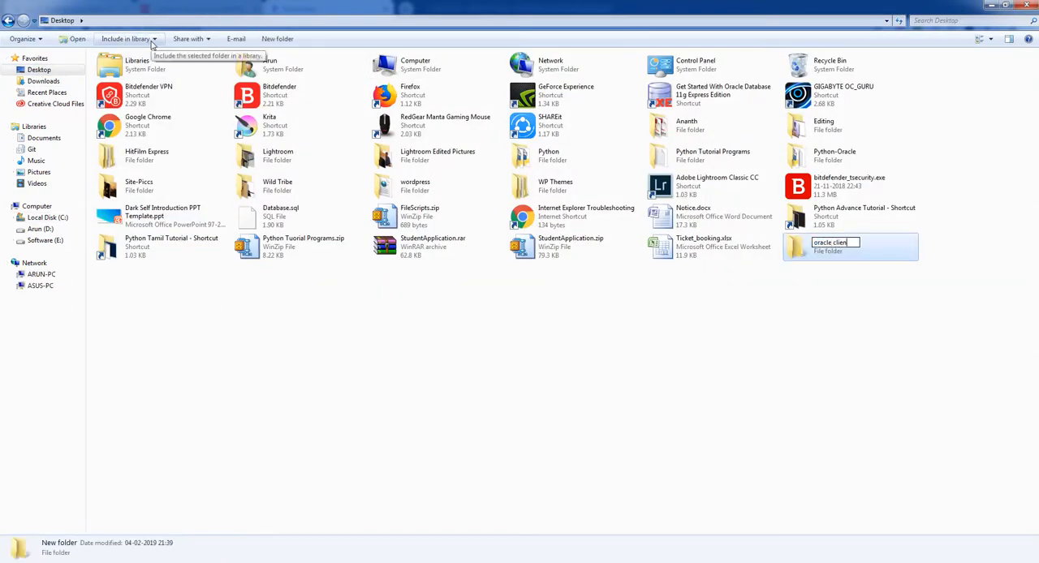
{"action": "key", "text": "Return"}
{"action": "key", "text": "Return"}
Extract the instant client zip here and browse the resulting instantclient_18_3 folder
{"action": "left_click", "coordinate": [135, 70]}
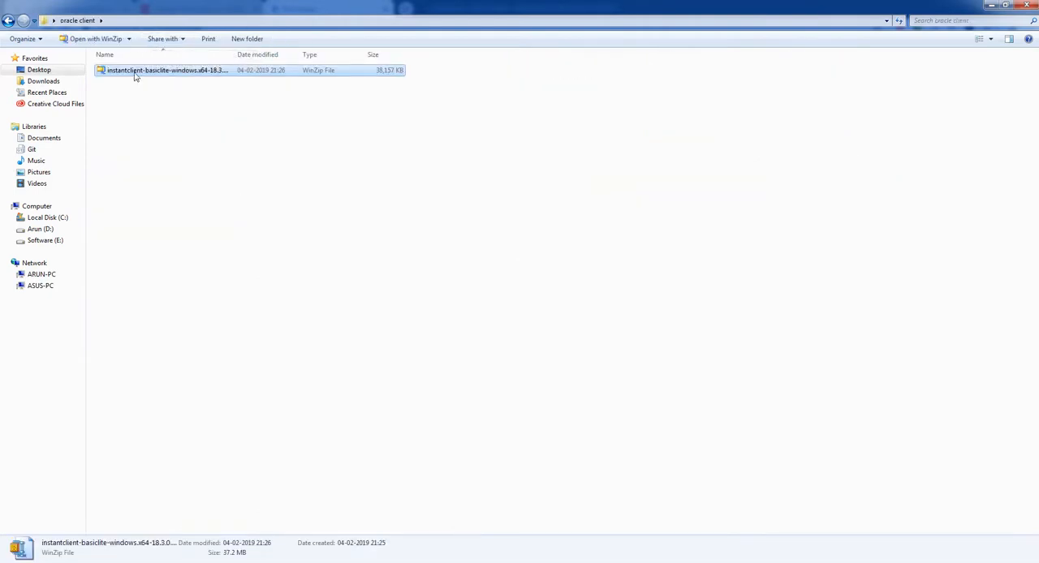
{"action": "right_click", "coordinate": [136, 70]}
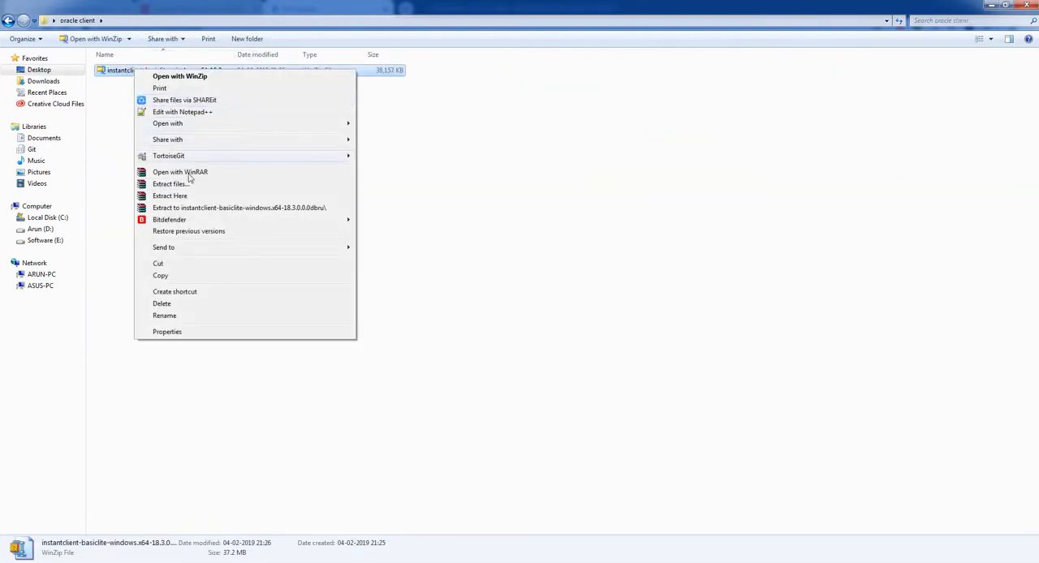
{"action": "left_click", "coordinate": [171, 196]}
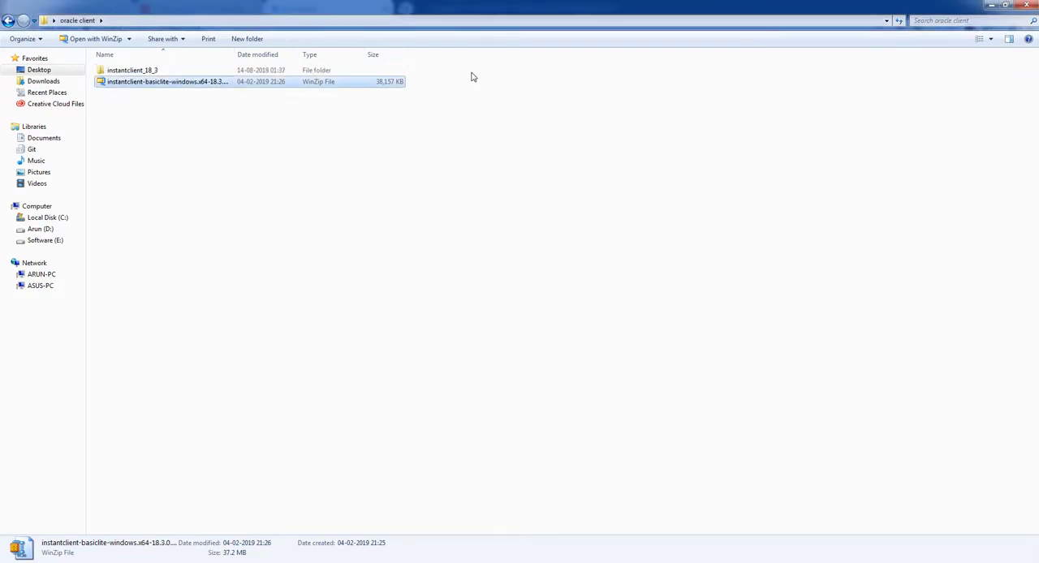
{"action": "double_click", "coordinate": [169, 70]}
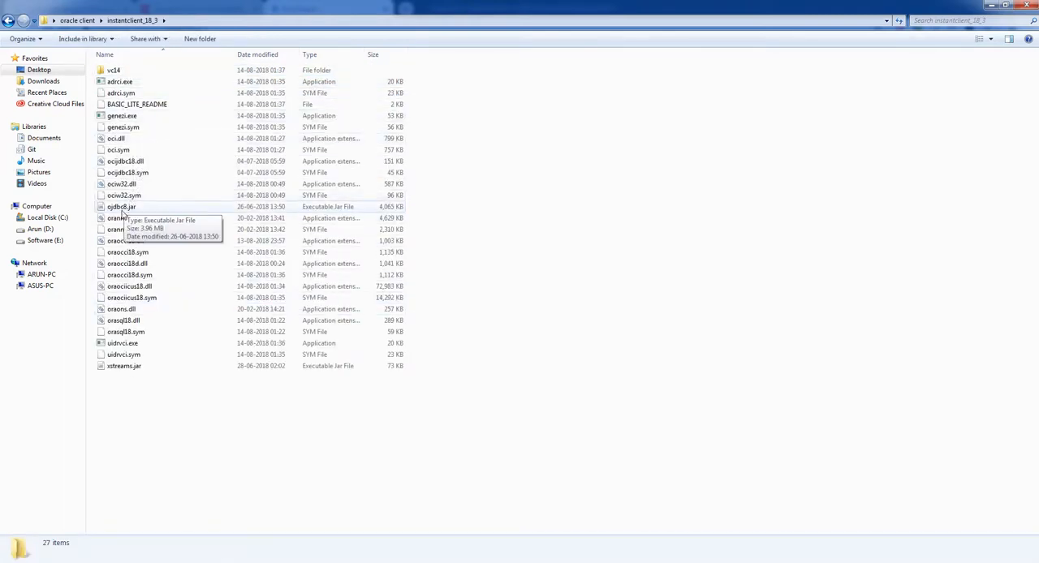
{"action": "left_click", "coordinate": [122, 207]}
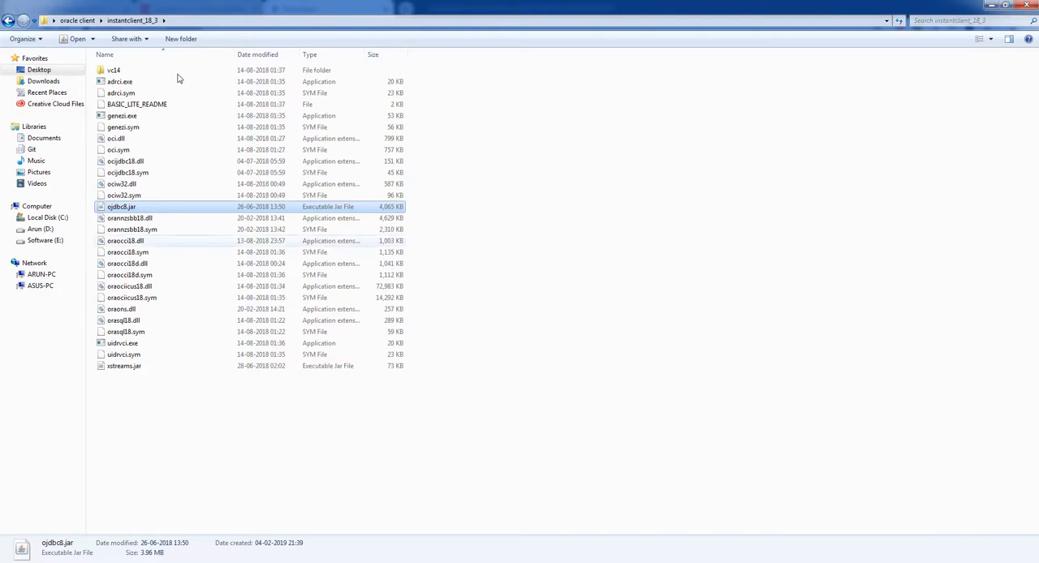
{"action": "left_click", "coordinate": [79, 20]}
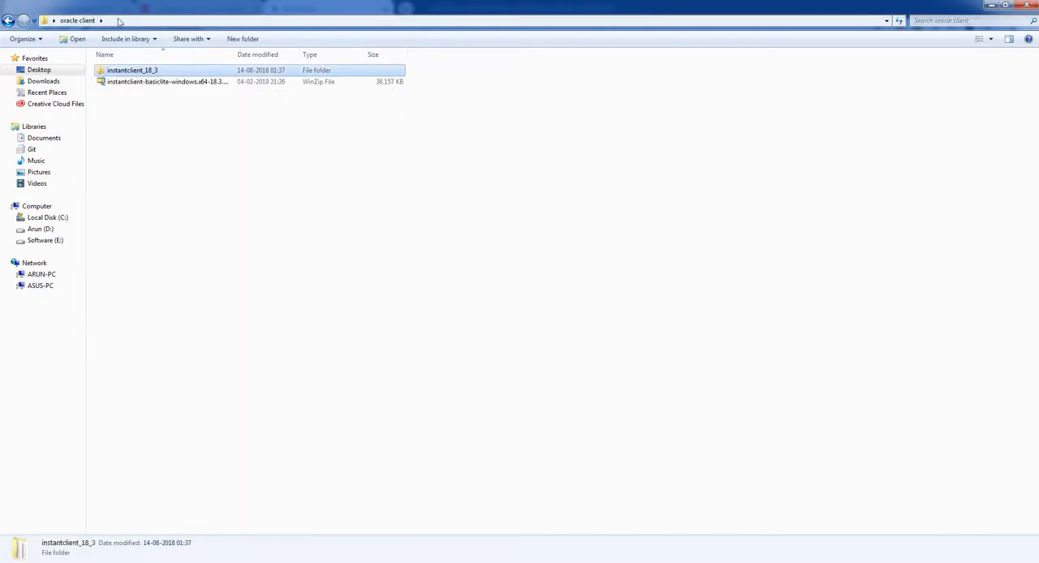
{"action": "left_click", "coordinate": [219, 182]}
Navigate to Software (E:) > Python-Oracle-Insta-Client > instantclient_12_1
{"action": "left_click", "coordinate": [38, 69]}
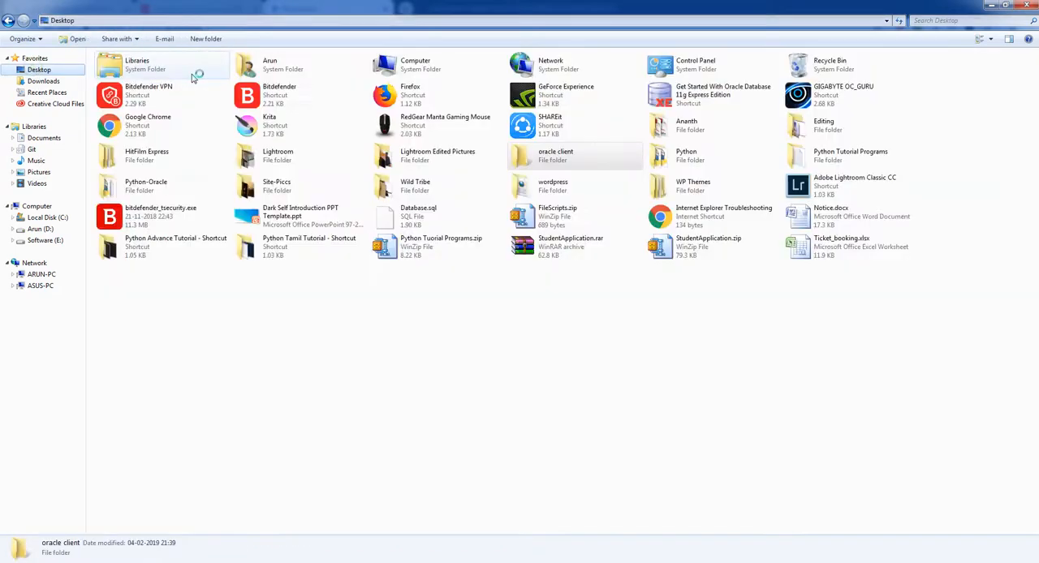
{"action": "left_click", "coordinate": [45, 240]}
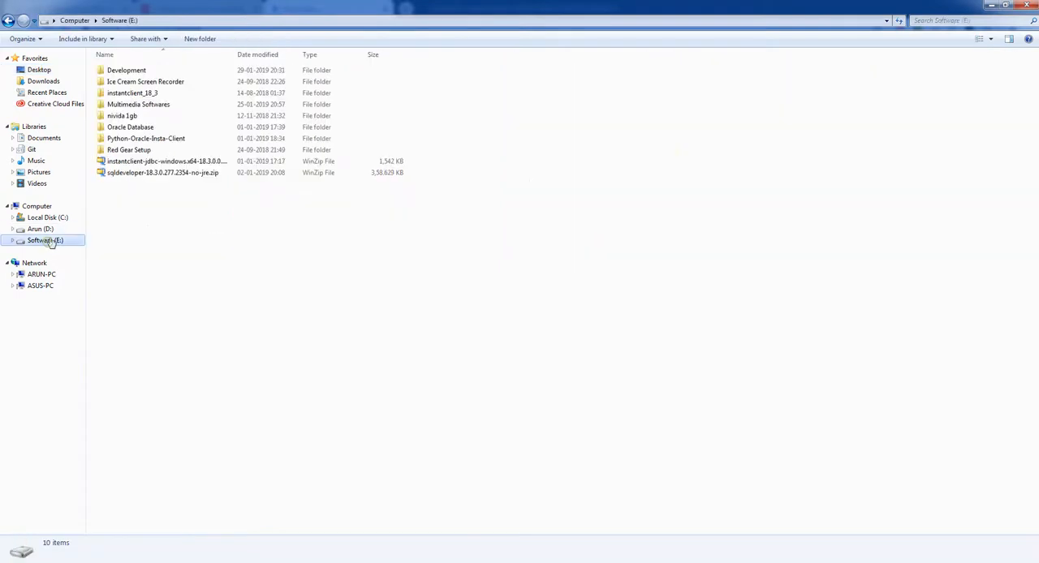
{"action": "double_click", "coordinate": [126, 69]}
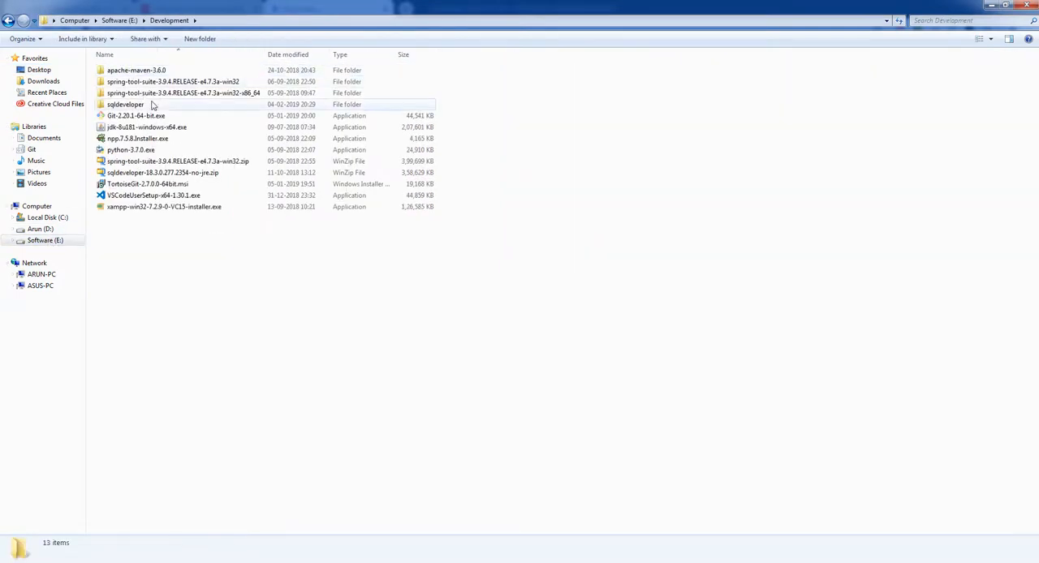
{"action": "left_click", "coordinate": [118, 20]}
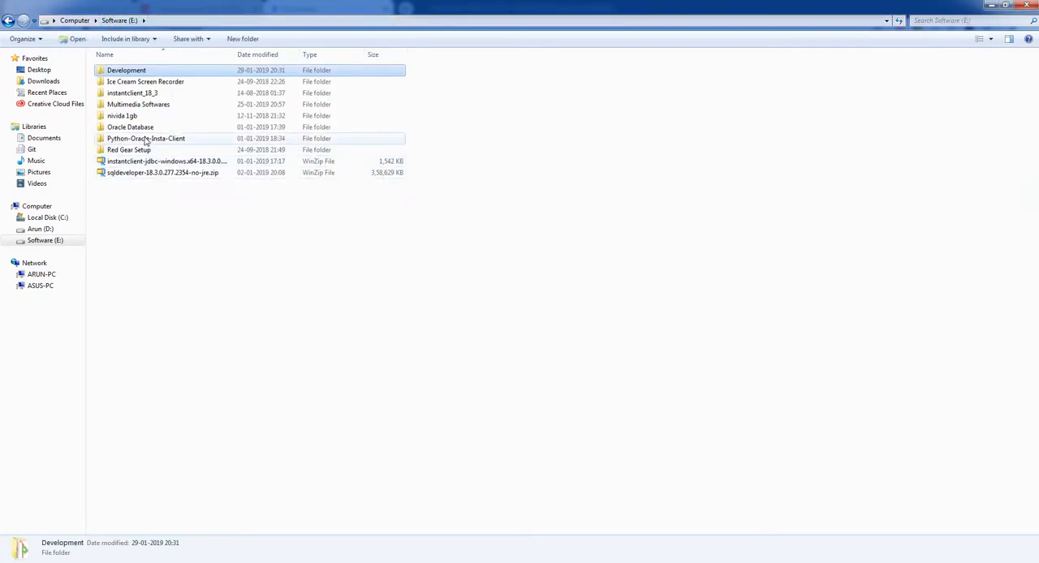
{"action": "double_click", "coordinate": [170, 143]}
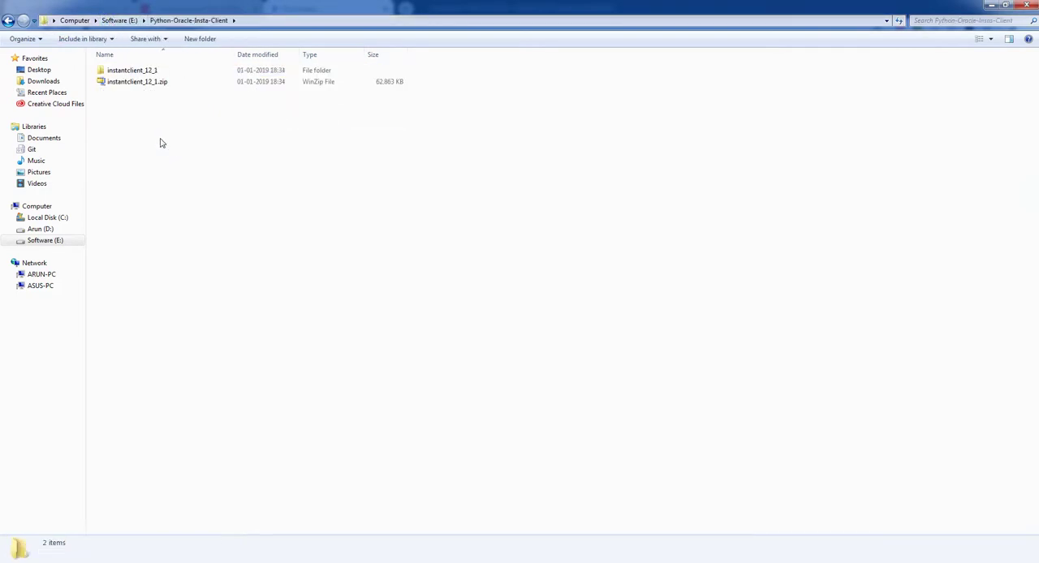
{"action": "left_click", "coordinate": [144, 71]}
{"action": "double_click", "coordinate": [143, 72]}
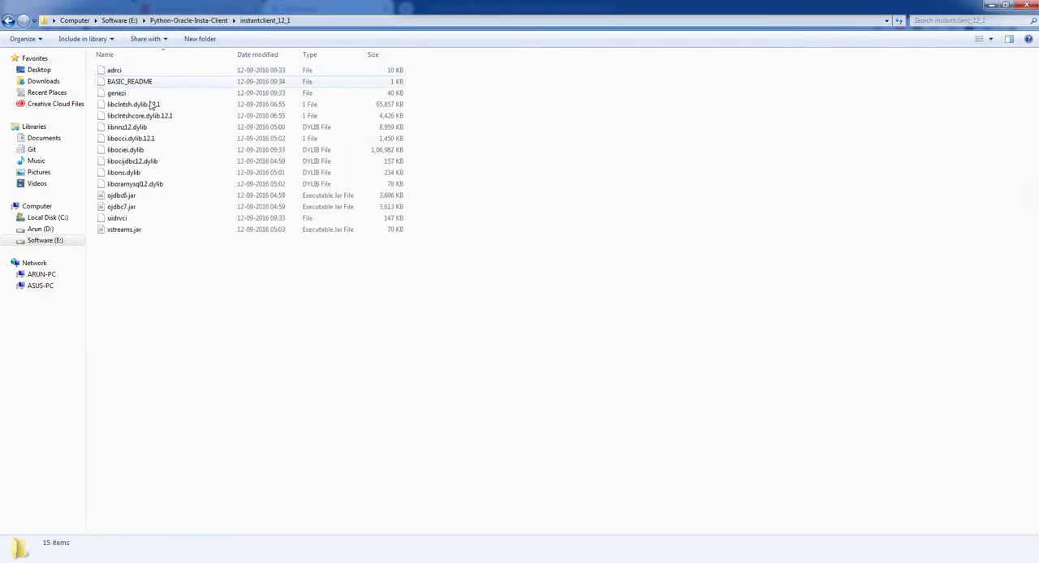
Locate ojdbc7.jar and select the folder's full path in the address bar for copying
{"action": "left_click", "coordinate": [119, 208]}
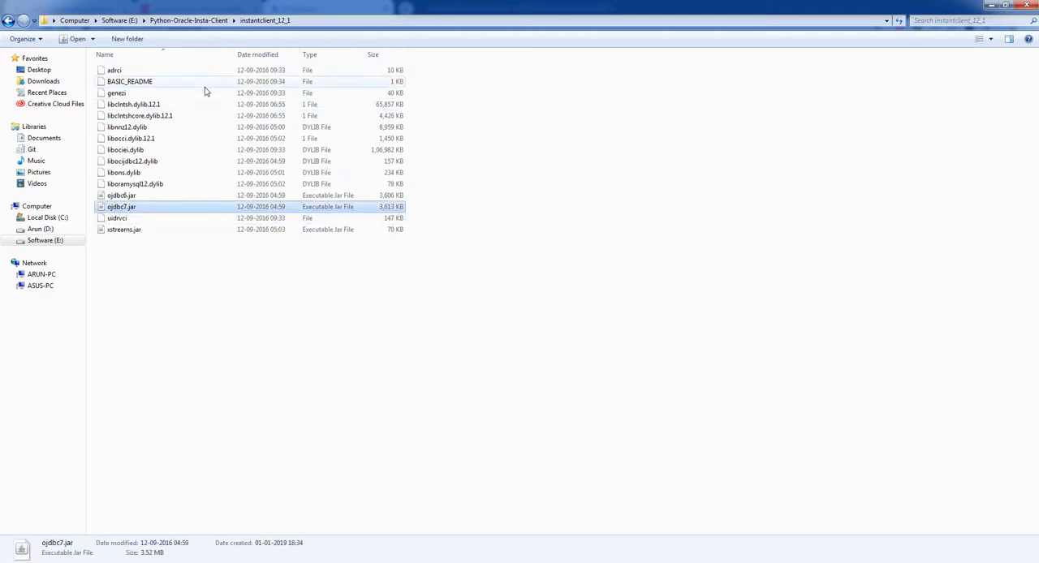
{"action": "left_click", "coordinate": [284, 328]}
{"action": "left_click", "coordinate": [320, 21]}
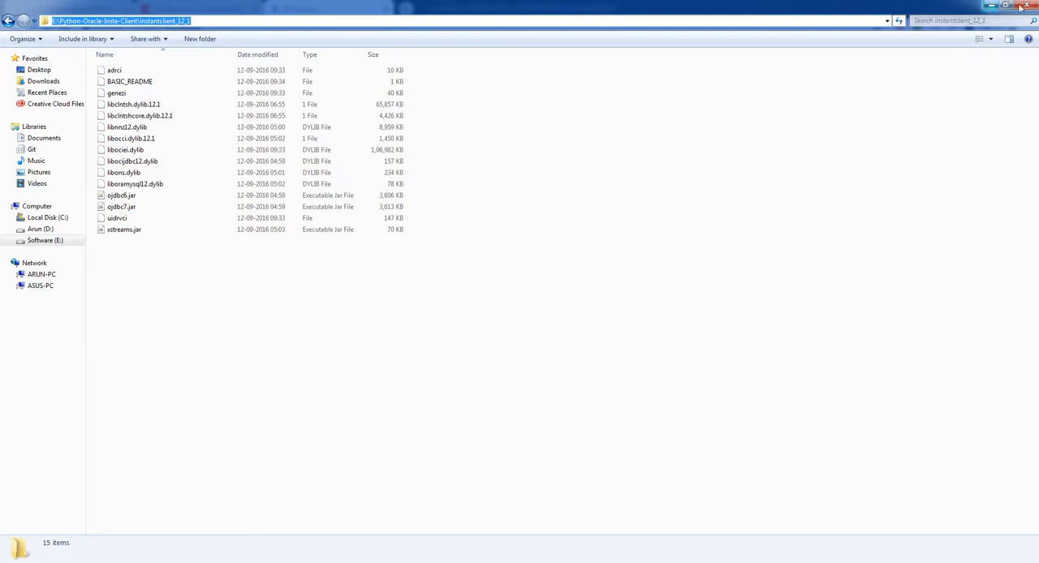
Reach the Environment Variables dialog via Computer properties > Advanced system settings
{"action": "left_click", "coordinate": [990, 7]}
{"action": "key", "text": "super"}
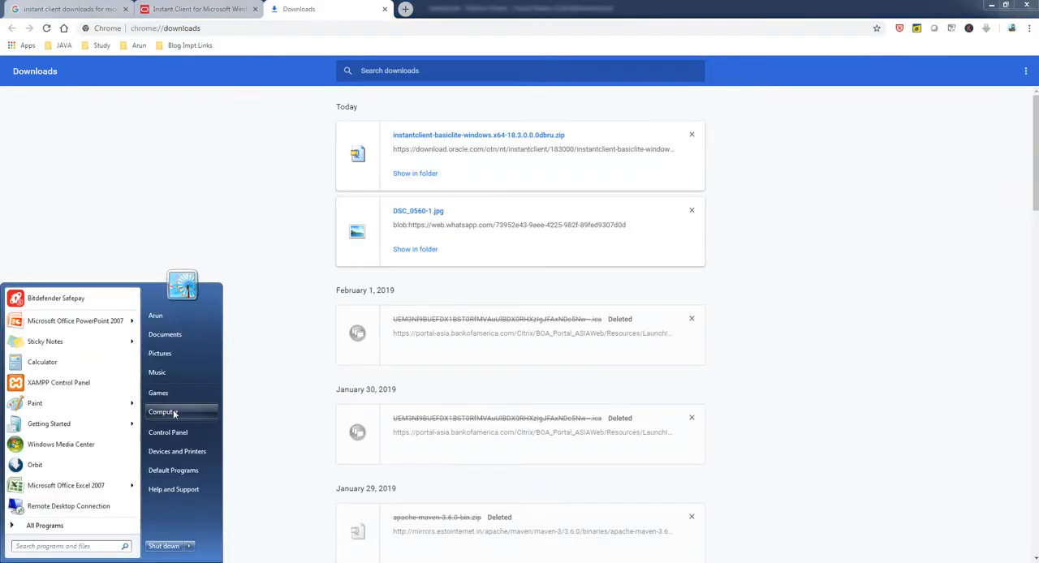
{"action": "right_click", "coordinate": [163, 411]}
{"action": "left_click", "coordinate": [175, 494]}
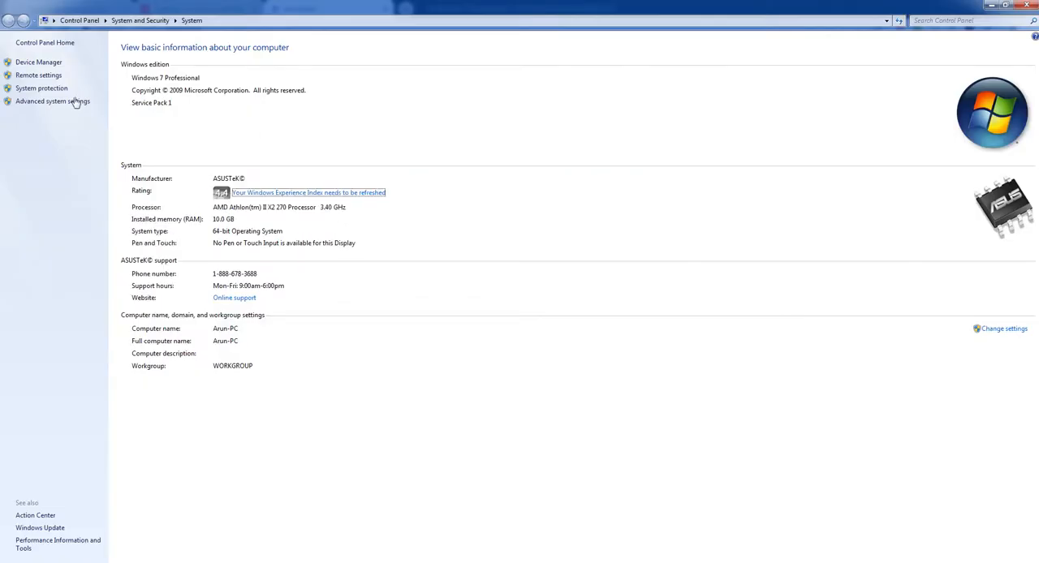
{"action": "left_click", "coordinate": [52, 100]}
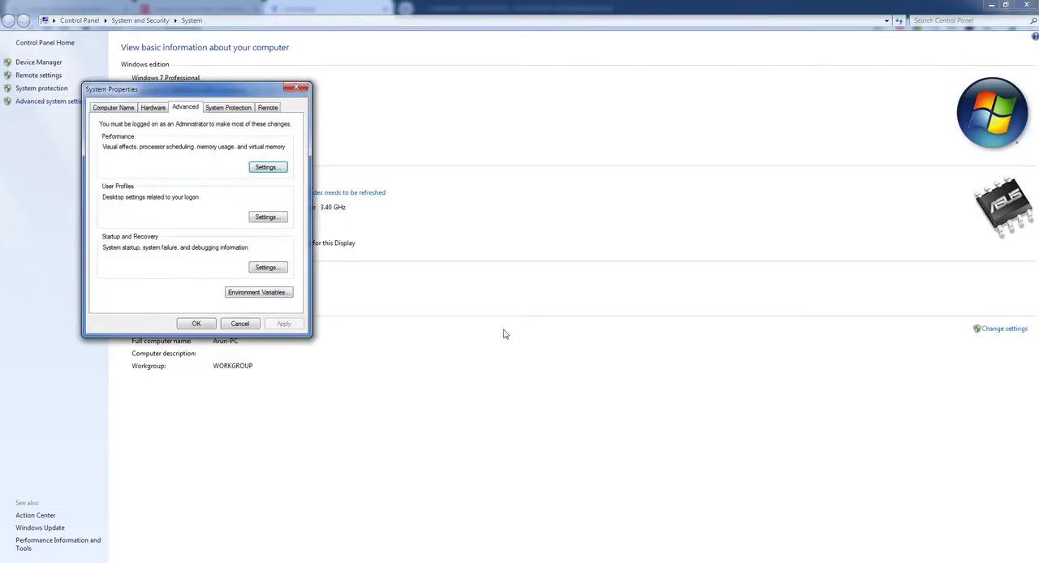
{"action": "left_click", "coordinate": [258, 292]}
Select the whole user PATH value for copying, then cancel out without changing it
{"action": "double_click", "coordinate": [132, 190]}
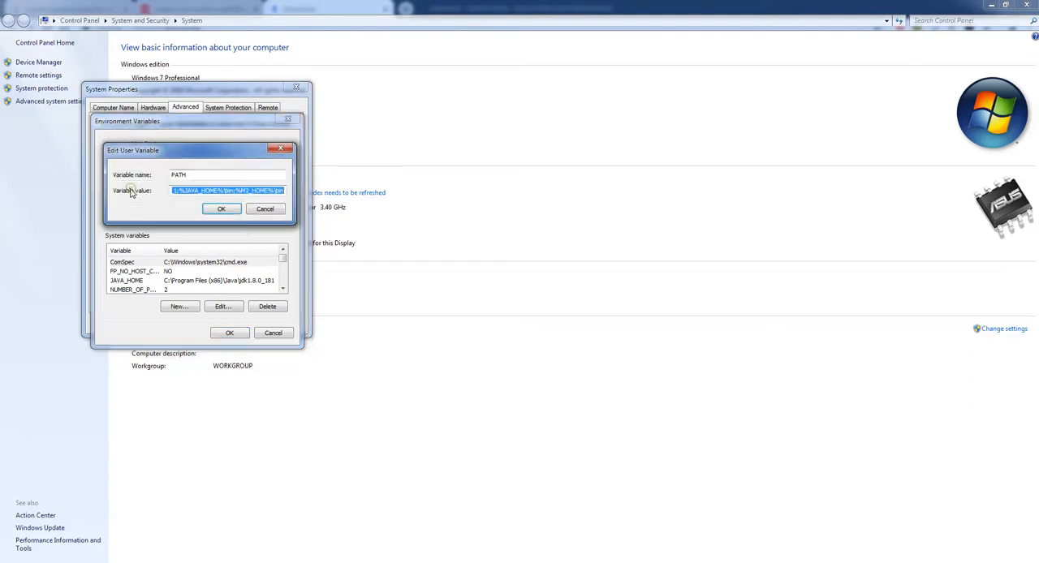
{"action": "key", "text": "End"}
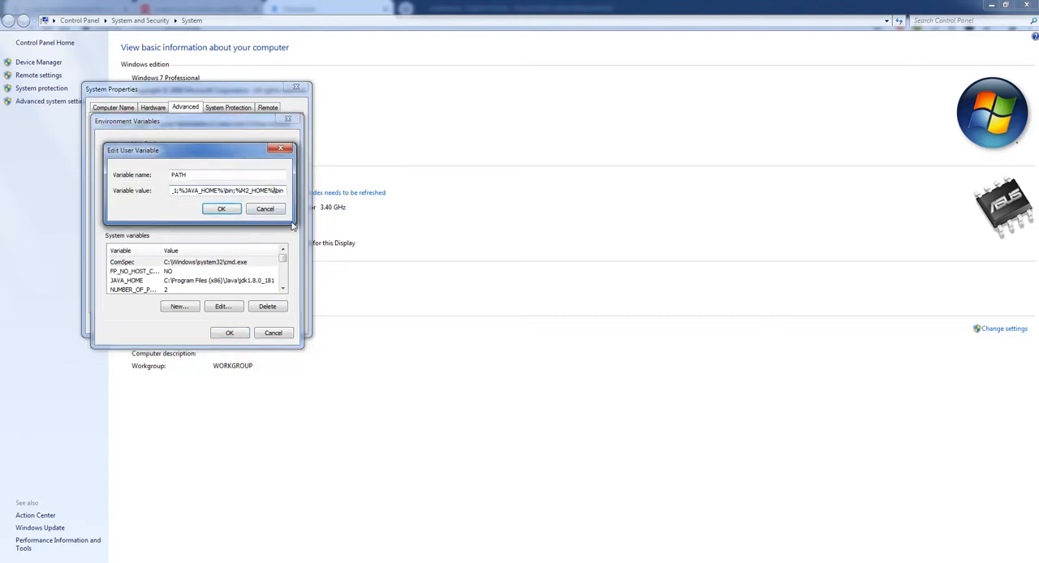
{"action": "key", "text": "Home"}
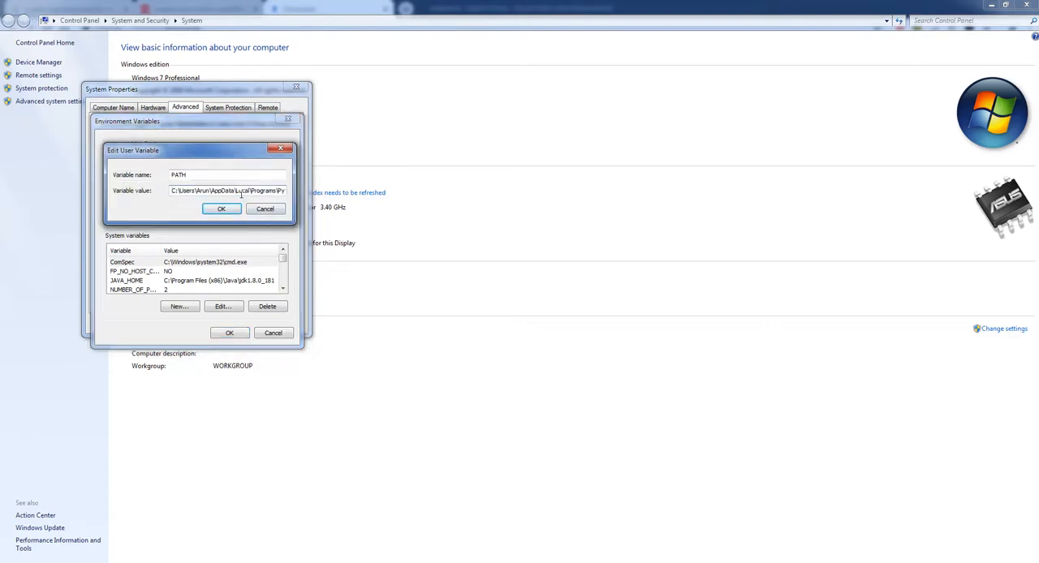
{"action": "key", "text": "shift+End"}
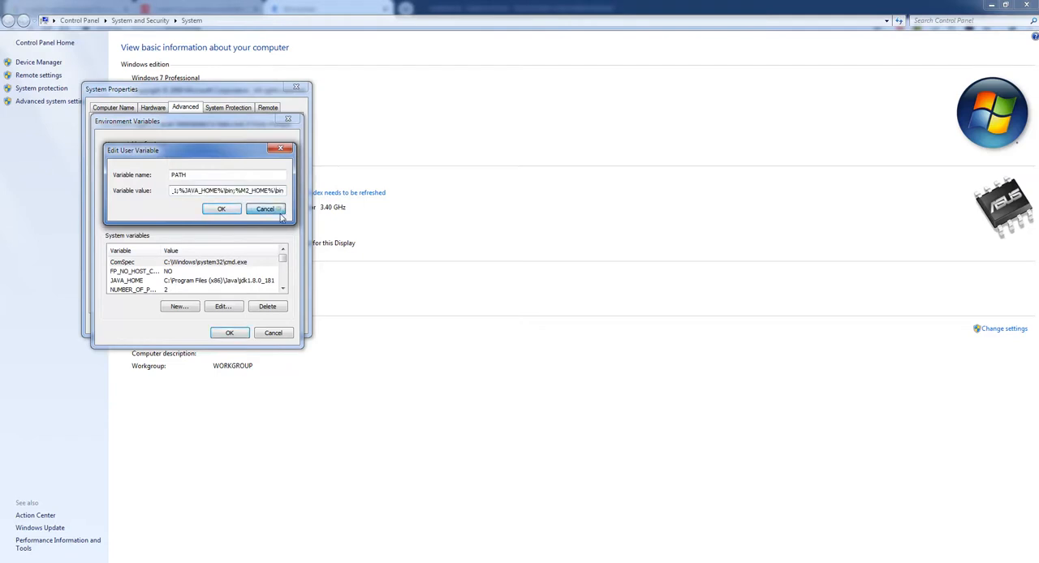
{"action": "left_click", "coordinate": [264, 209]}
{"action": "left_click", "coordinate": [272, 333]}
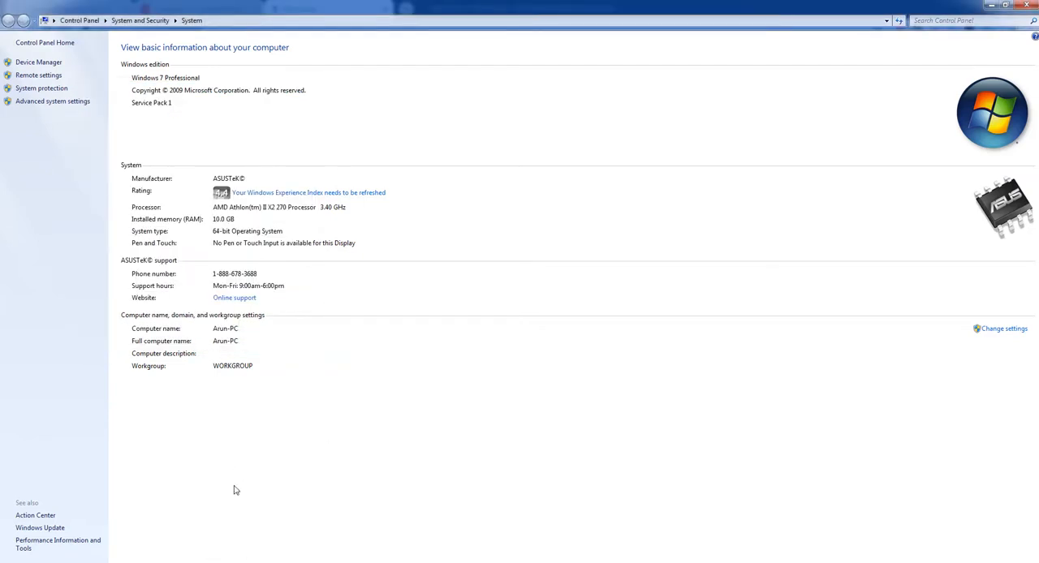
Paste the PATH into Notepad to confirm the instantclient_12_1 entry, then discard it unsaved
{"action": "key", "text": "super+r"}
{"action": "type", "text": "no"}
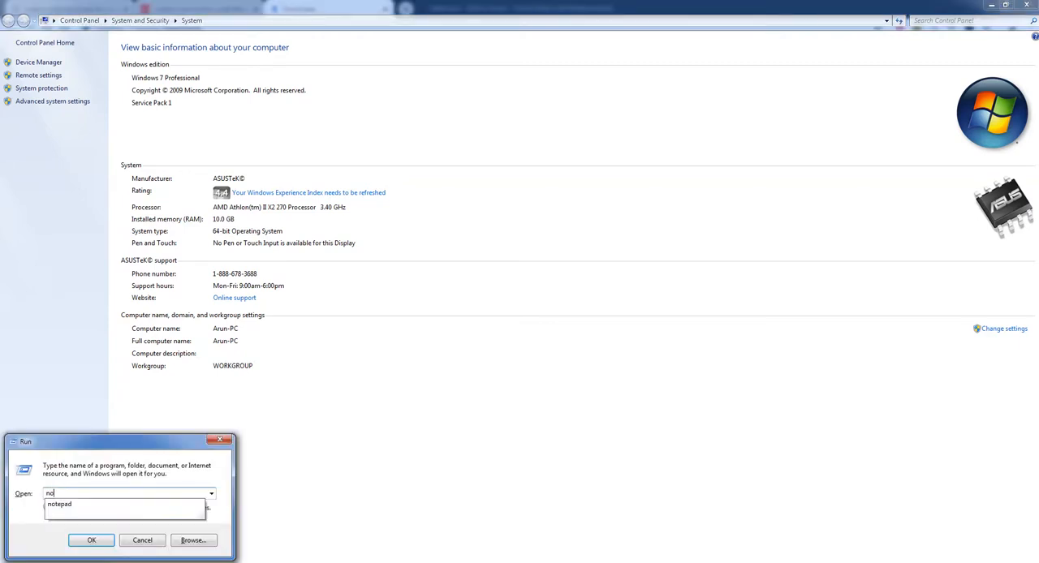
{"action": "key", "text": "Return"}
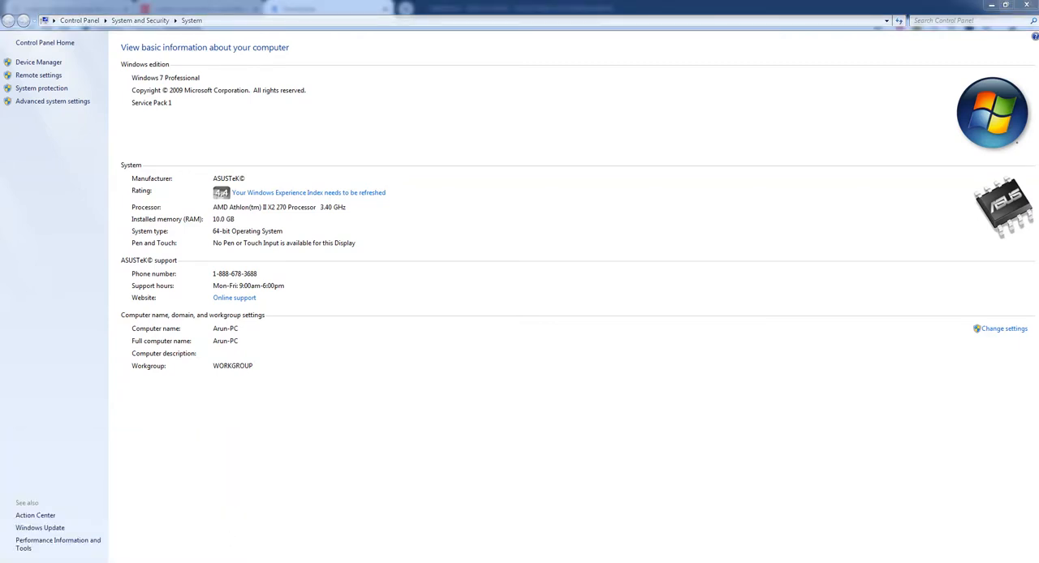
{"action": "type", "text": "C:\\Users\\Arun\\AppData\\Local\\Programs\\Python\\Python37-32\\Scripts\\;C:\\Users\\Arun\\AppData\\Local\\Programs\\Python\\Python37-32\\;C:\\Users\\Arun\\AppData\\Local\\Programs\\Microsoft VS Code\\bin;E:\\Python-Oracle-Insta-Client\\instantclient_12_1;%JAVA_HOME%\\bin;%M2_HOME%\\bin"}
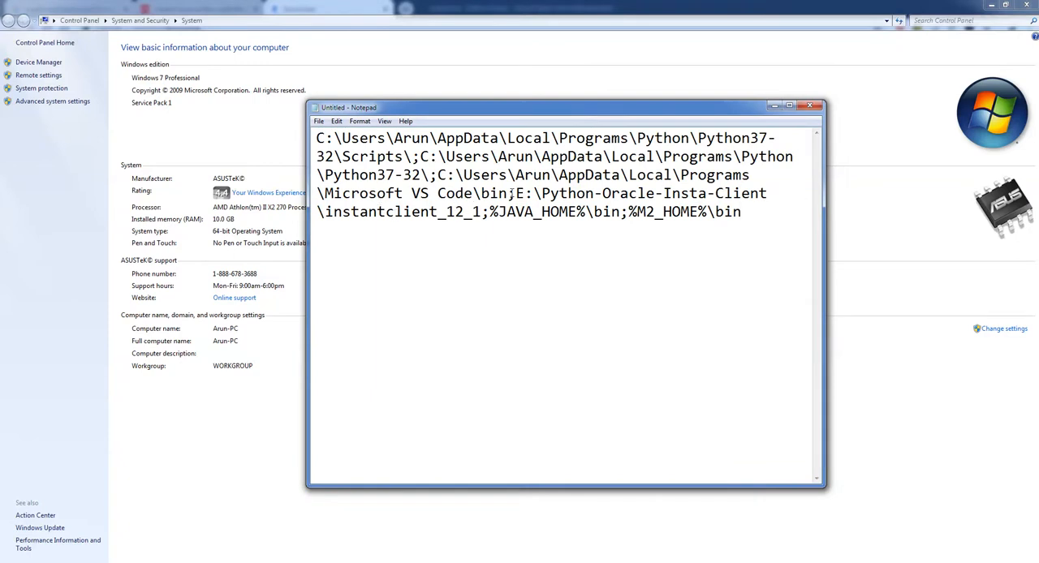
{"action": "left_click_drag", "start_coordinate": [517, 193], "coordinate": [482, 213]}
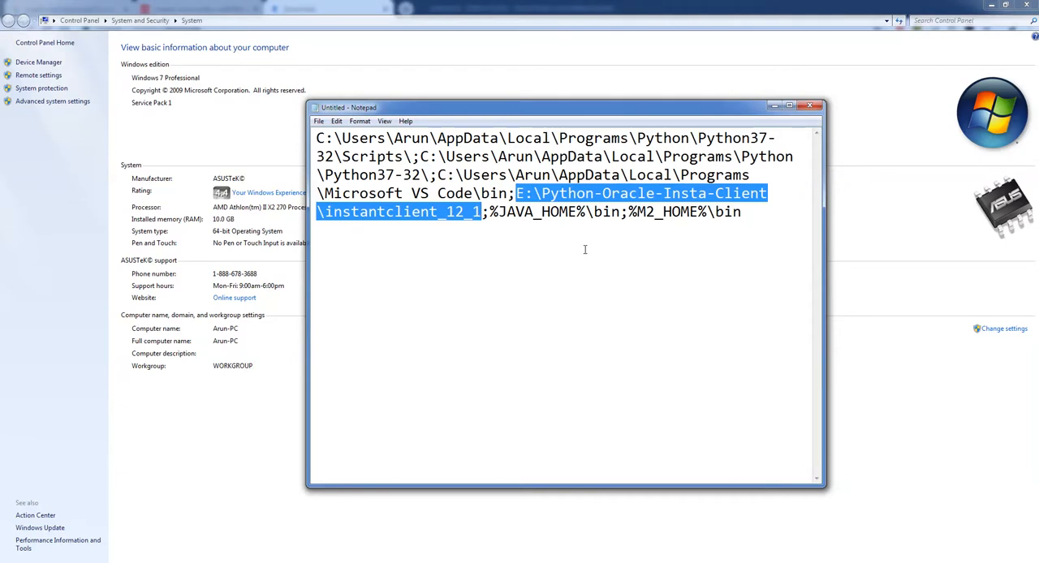
{"action": "left_click", "coordinate": [809, 106]}
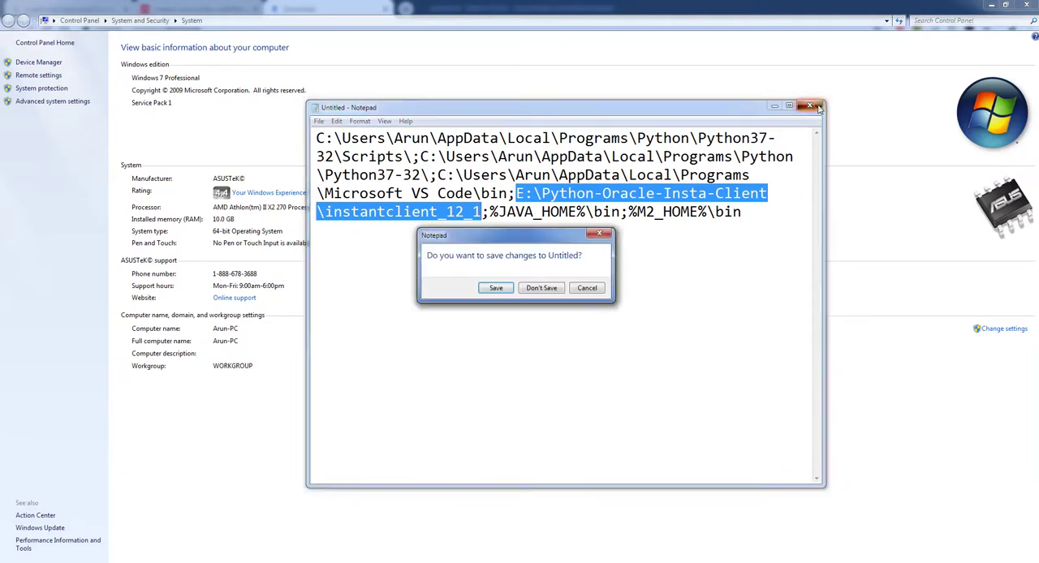
{"action": "left_click", "coordinate": [536, 285]}
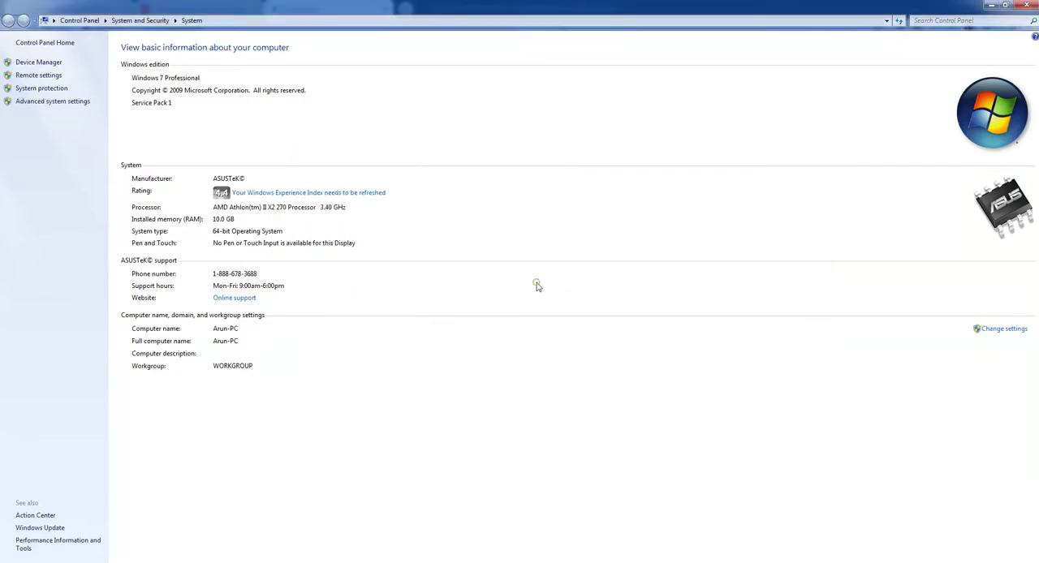
Return to readme.txt in VS Code and add ' 3.7' after Python on line 1
{"action": "left_click", "coordinate": [1026, 6]}
{"action": "left_click", "coordinate": [570, 560]}
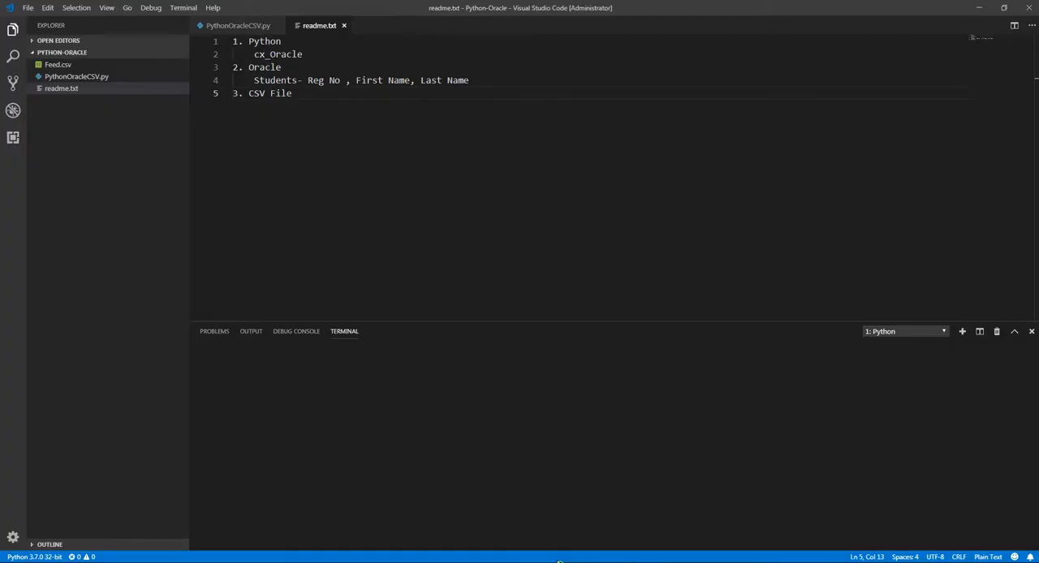
{"action": "left_click_drag", "start_coordinate": [246, 41], "coordinate": [299, 44]}
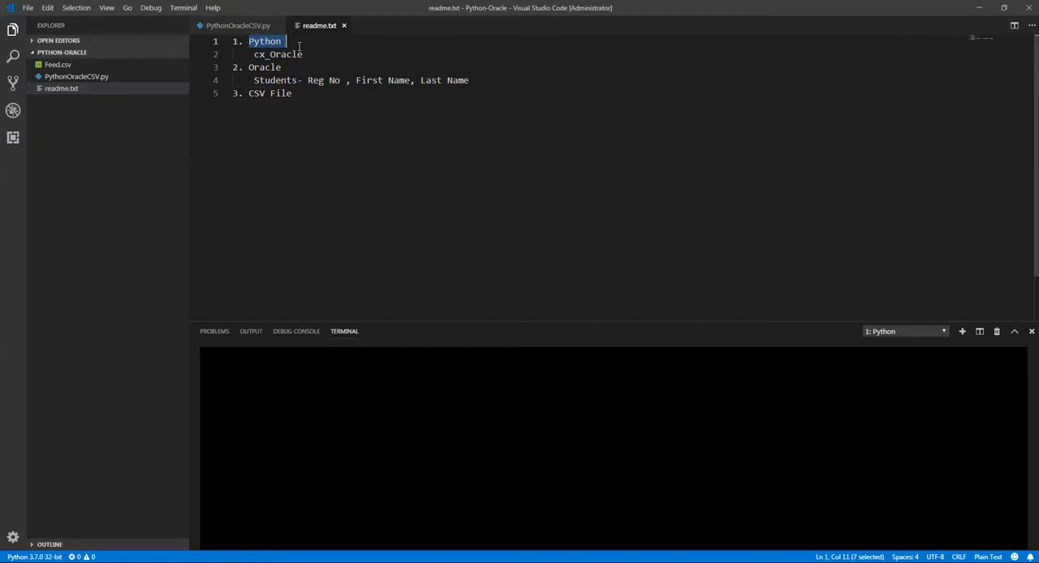
{"action": "left_click", "coordinate": [301, 43]}
{"action": "type", "text": "3.7"}
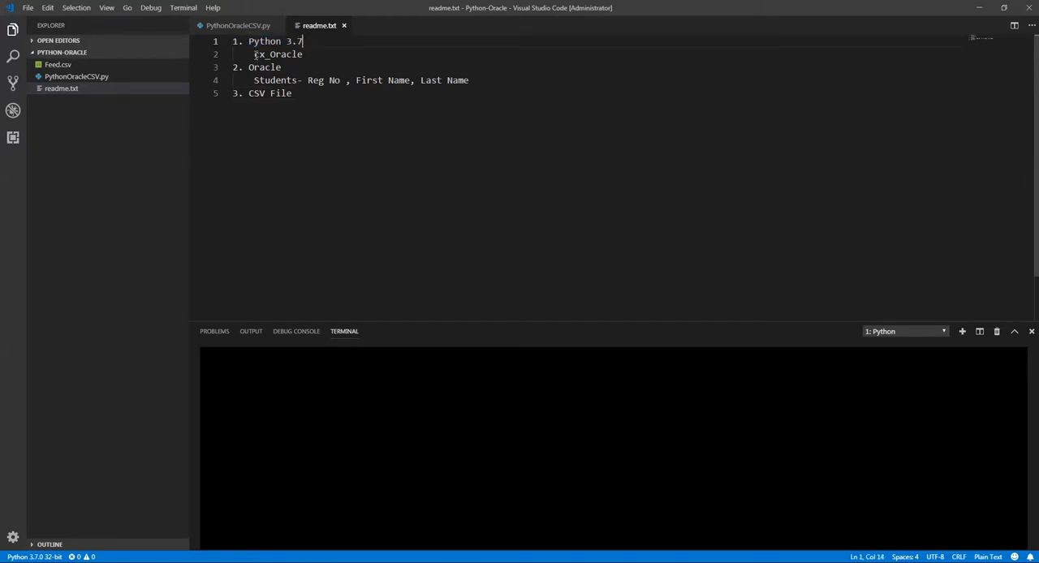
Review the remaining requirements: cx_Oracle, Oracle and Students
{"action": "left_click_drag", "start_coordinate": [254, 54], "coordinate": [325, 53]}
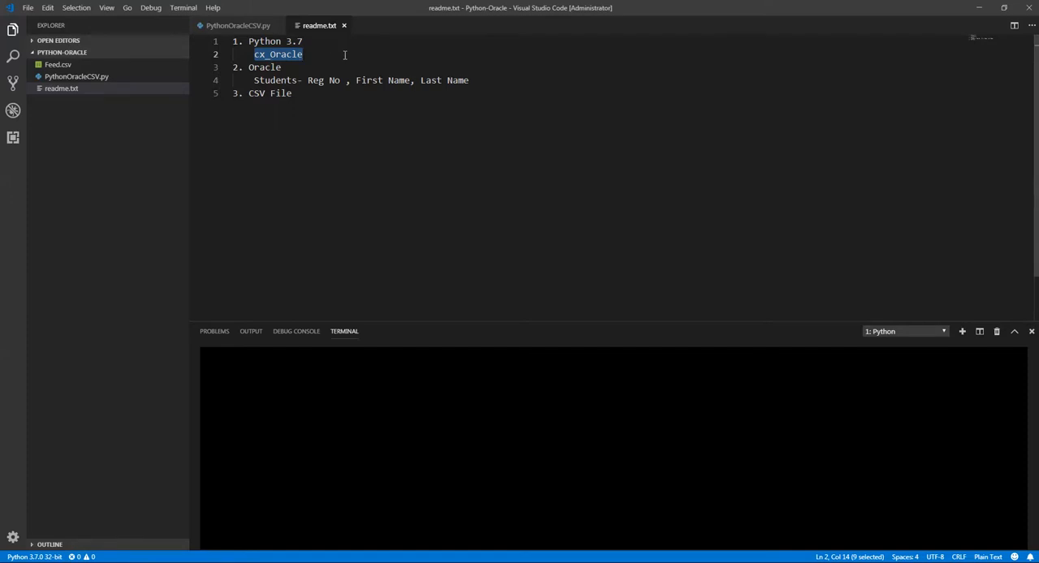
{"action": "double_click", "coordinate": [256, 67]}
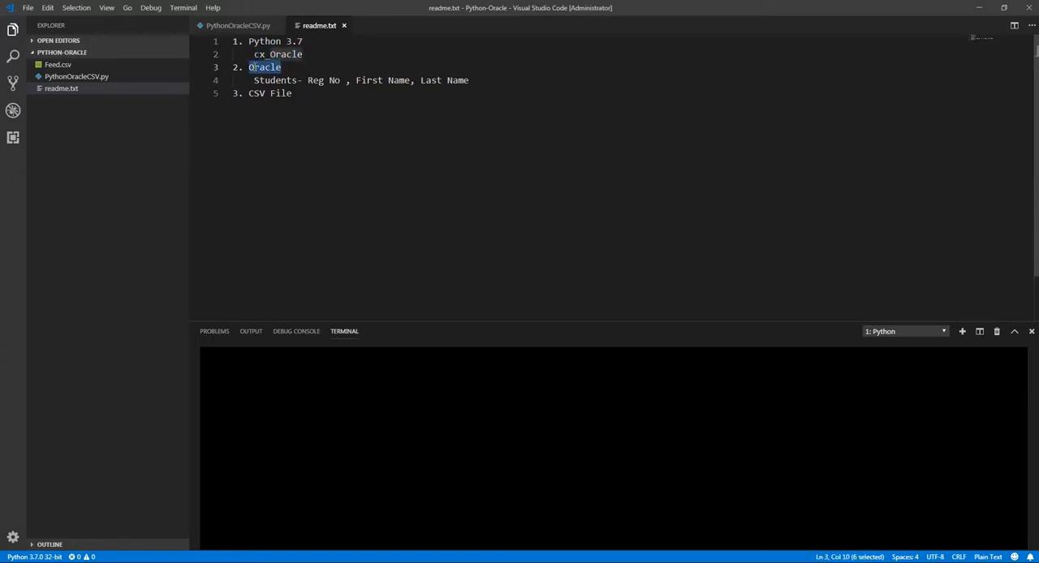
{"action": "double_click", "coordinate": [259, 80]}
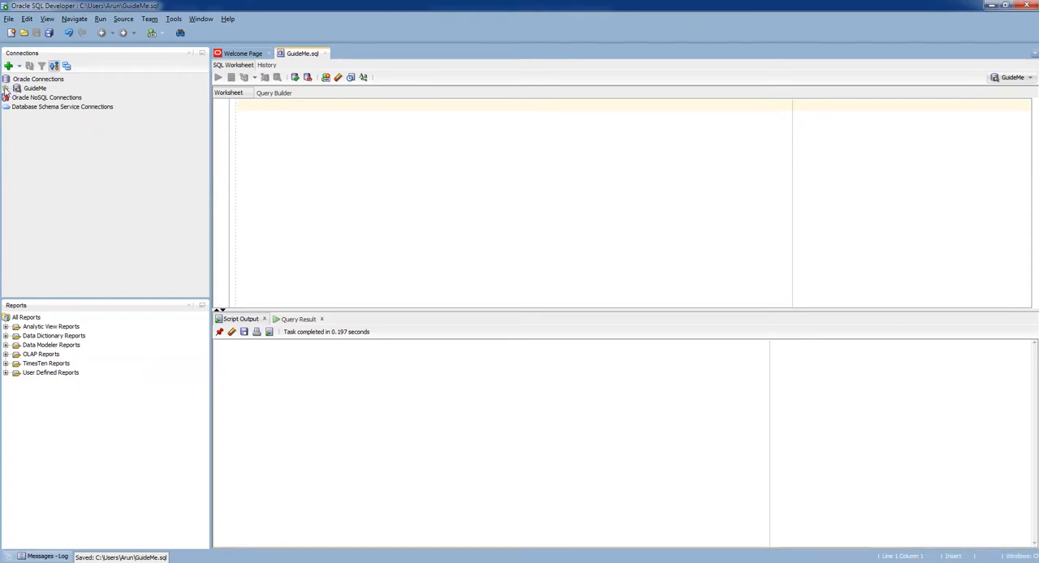
Expand the GuideMe connection and choose New Table from the Tables node
{"action": "left_click", "coordinate": [6, 88]}
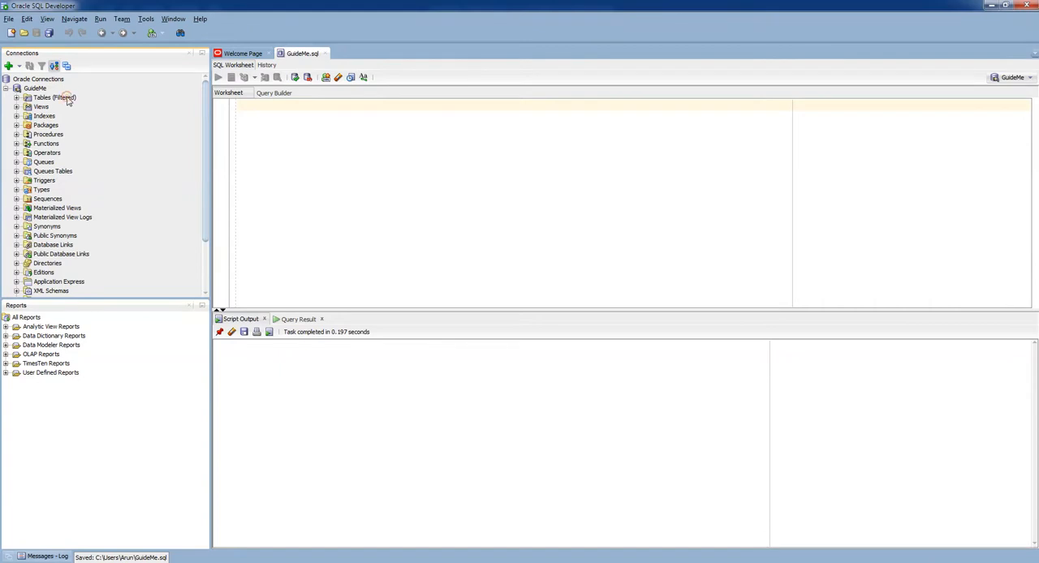
{"action": "right_click", "coordinate": [68, 99]}
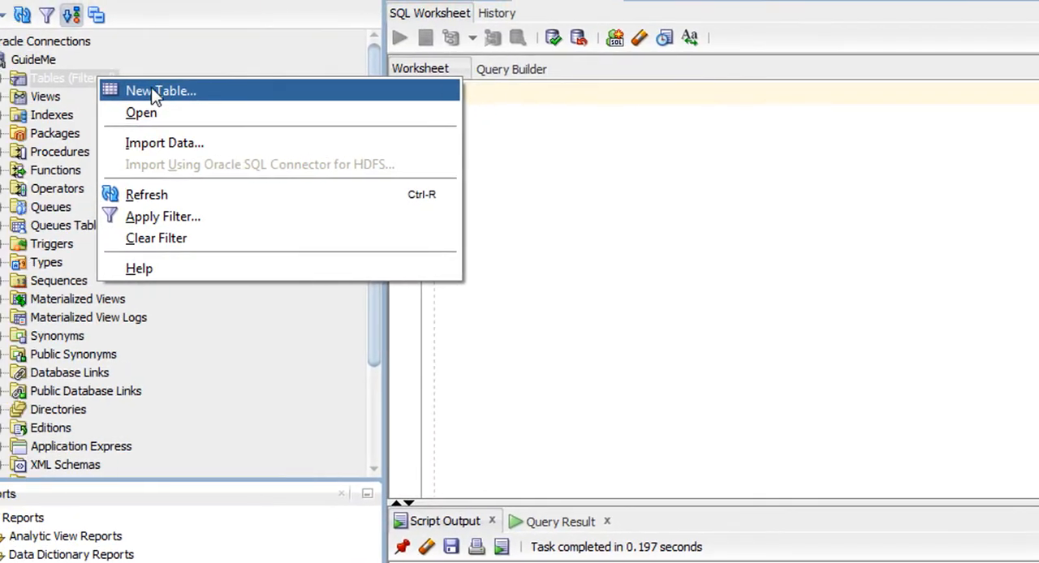
{"action": "left_click", "coordinate": [160, 95]}
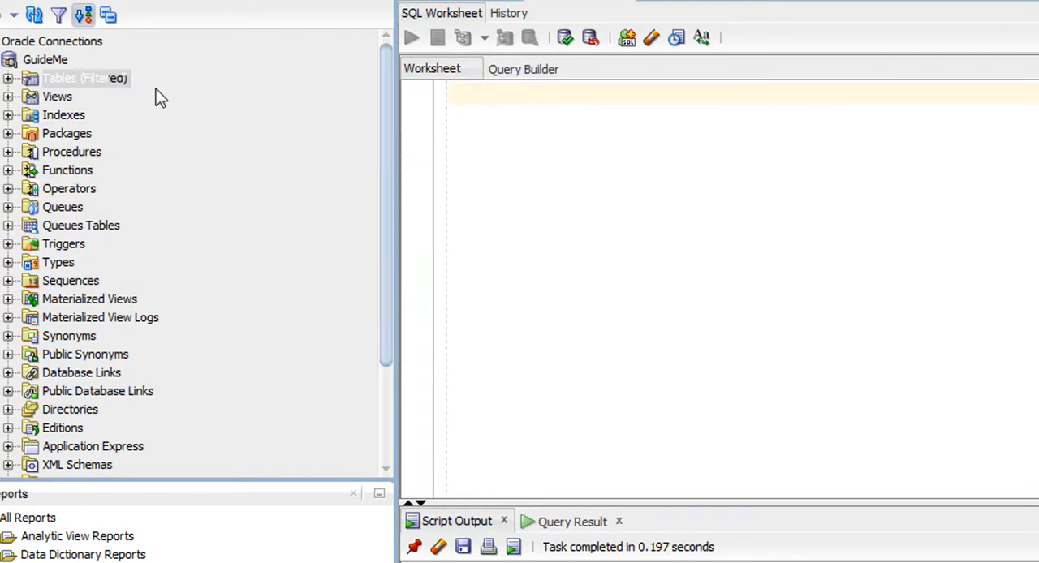
Name the table students and define REGISTRATION_NO as an INT, not-null primary key column
{"action": "left_click", "coordinate": [733, 211]}
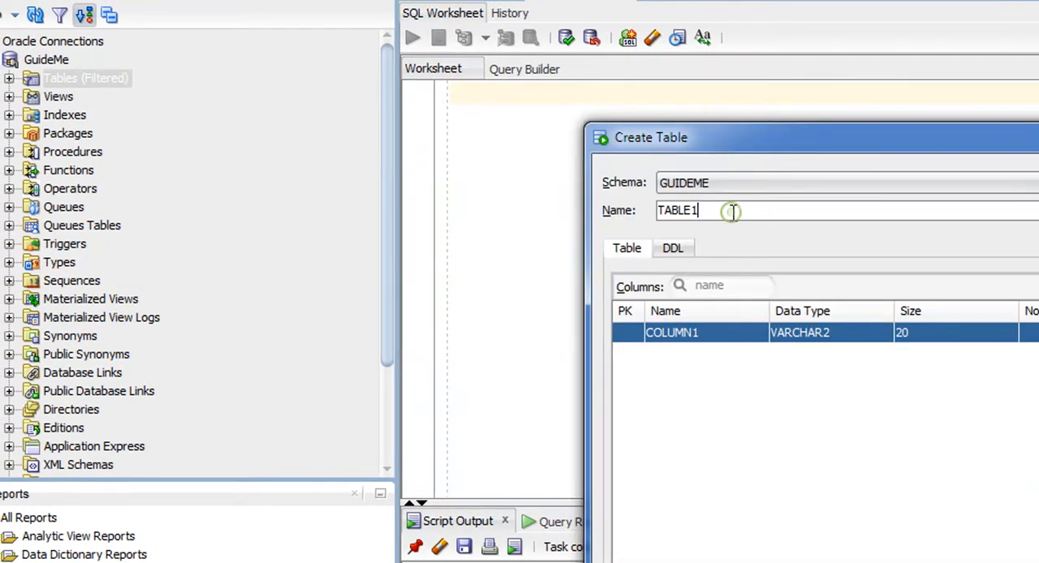
{"action": "double_click", "coordinate": [733, 211]}
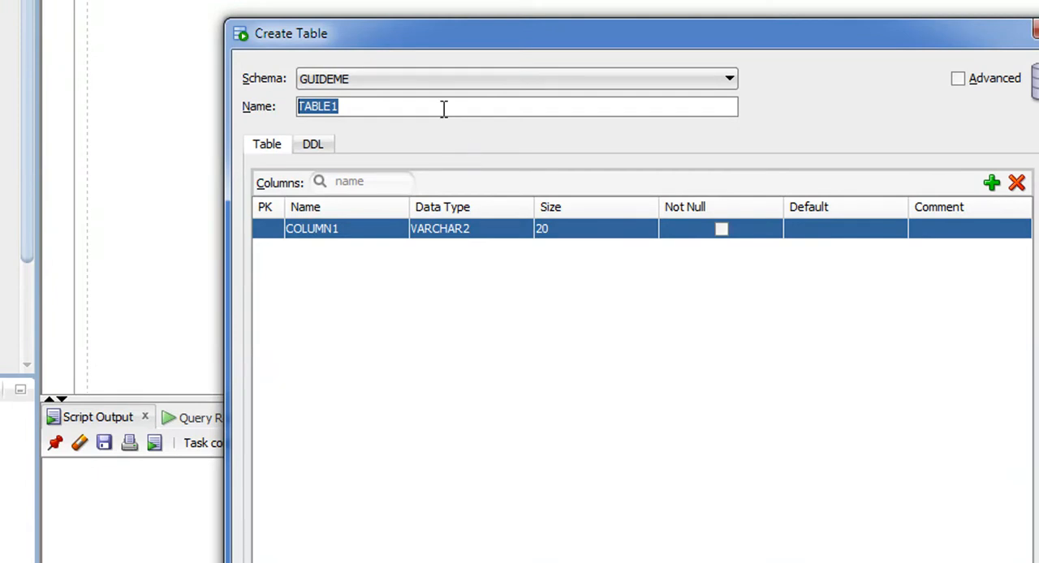
{"action": "type", "text": "students"}
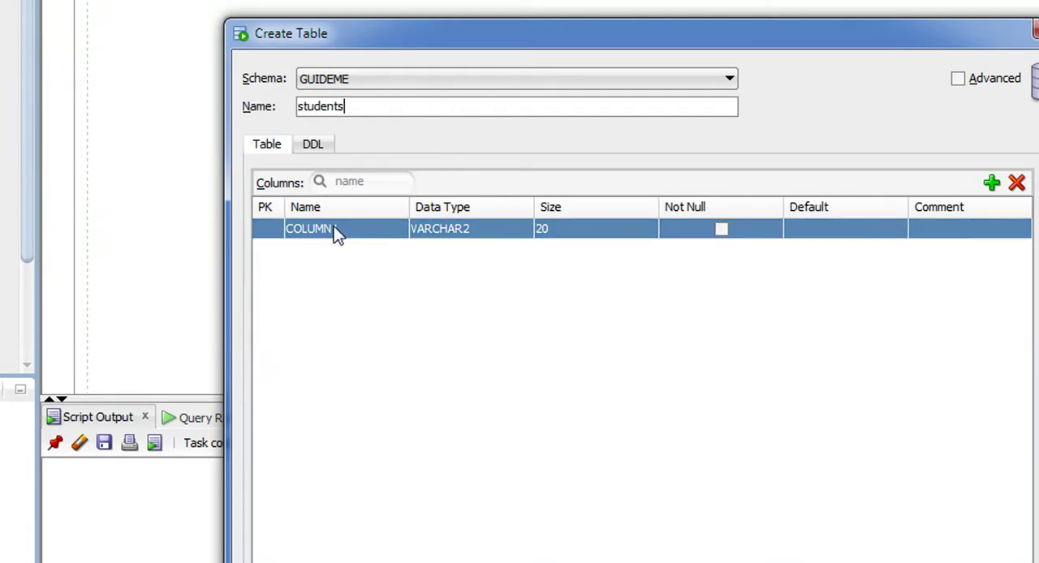
{"action": "left_click", "coordinate": [336, 228]}
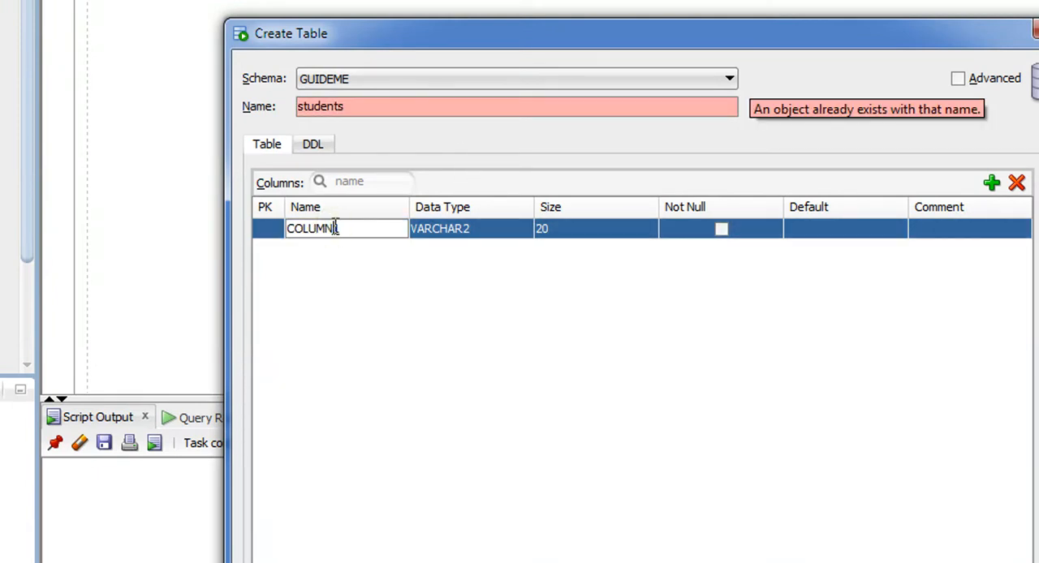
{"action": "key", "text": "shift+Home"}
{"action": "type", "text": "regi"}
{"action": "type", "text": "stration"}
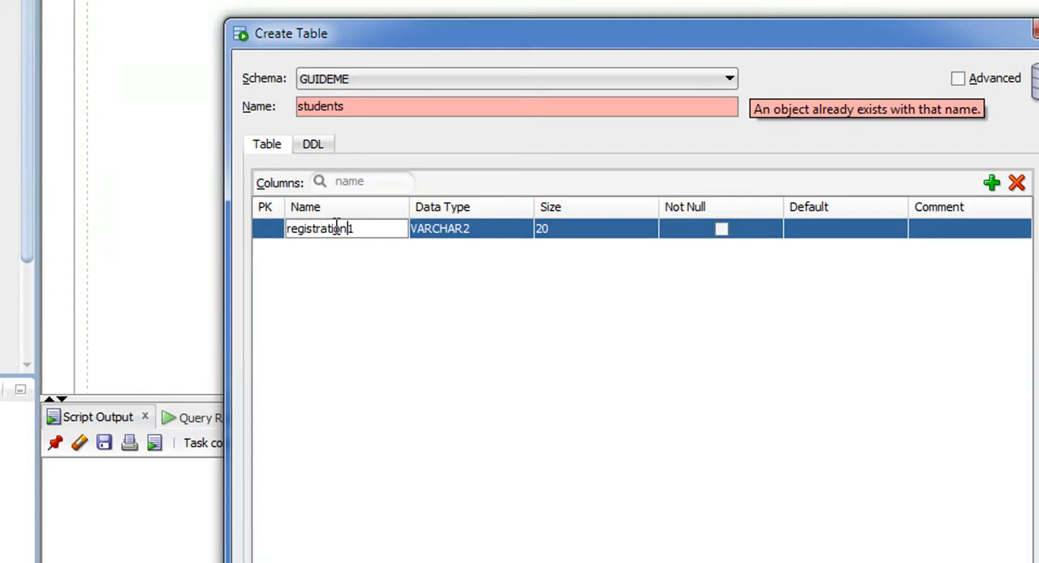
{"action": "type", "text": "_no"}
{"action": "key", "text": "Tab"}
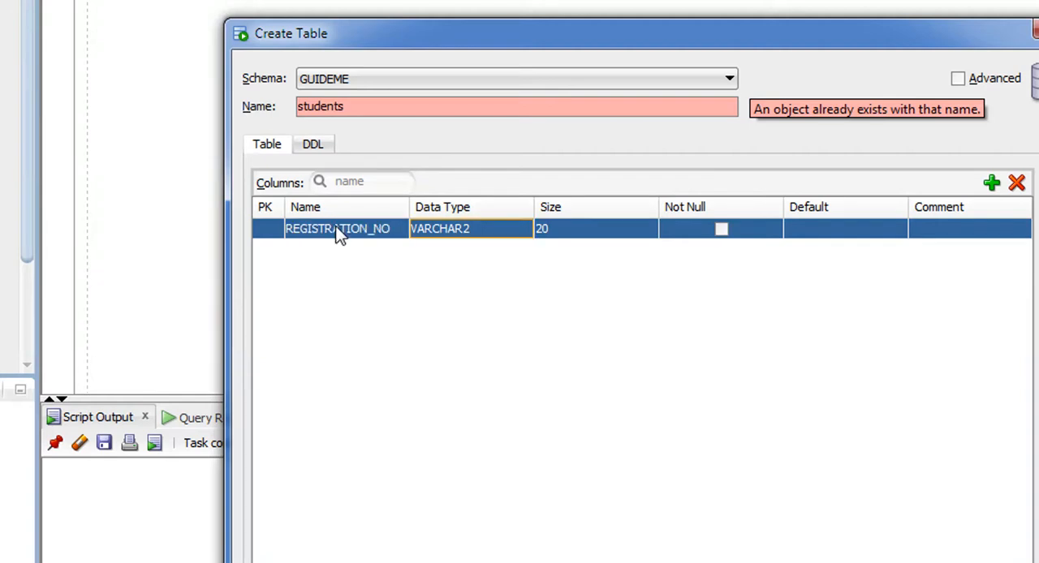
{"action": "key", "text": "n"}
{"action": "key", "text": "i"}
{"action": "type", "text": "INT"}
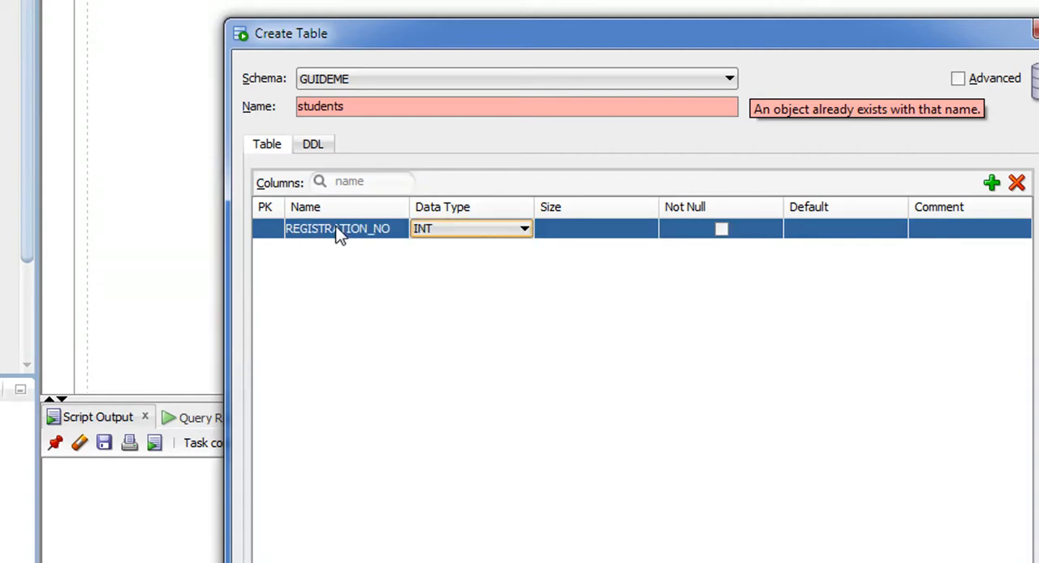
{"action": "left_click", "coordinate": [721, 230]}
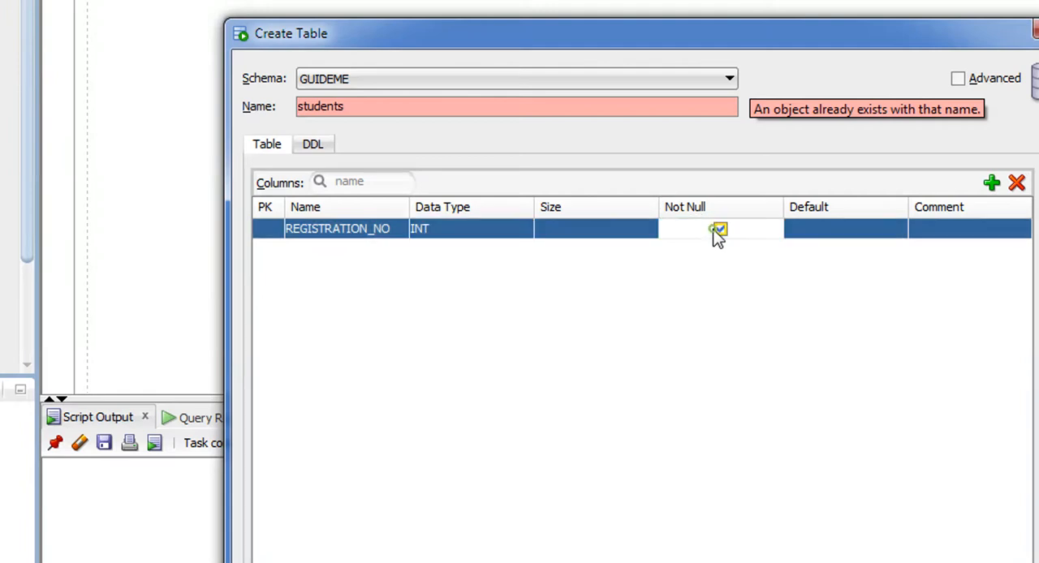
{"action": "left_click", "coordinate": [265, 228]}
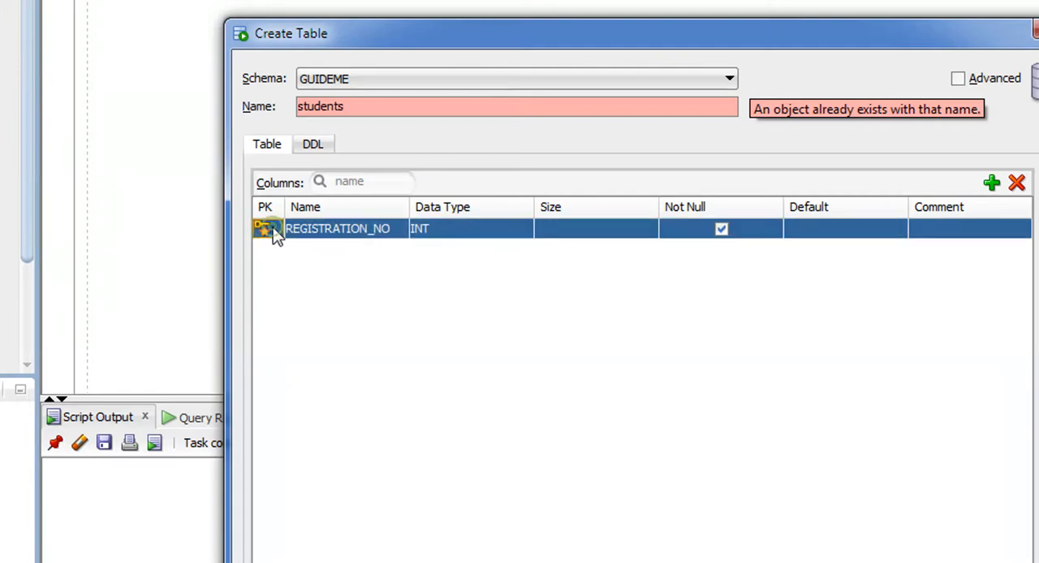
Add FIRST_NAME (size 200) and LAST_NAME columns to the table design
{"action": "left_click", "coordinate": [891, 183]}
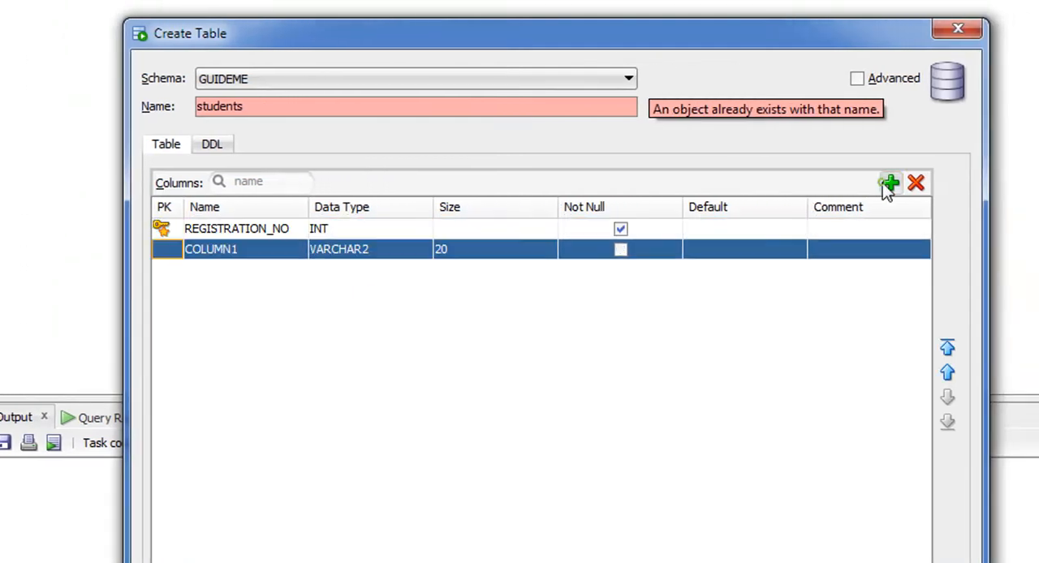
{"action": "double_click", "coordinate": [256, 250]}
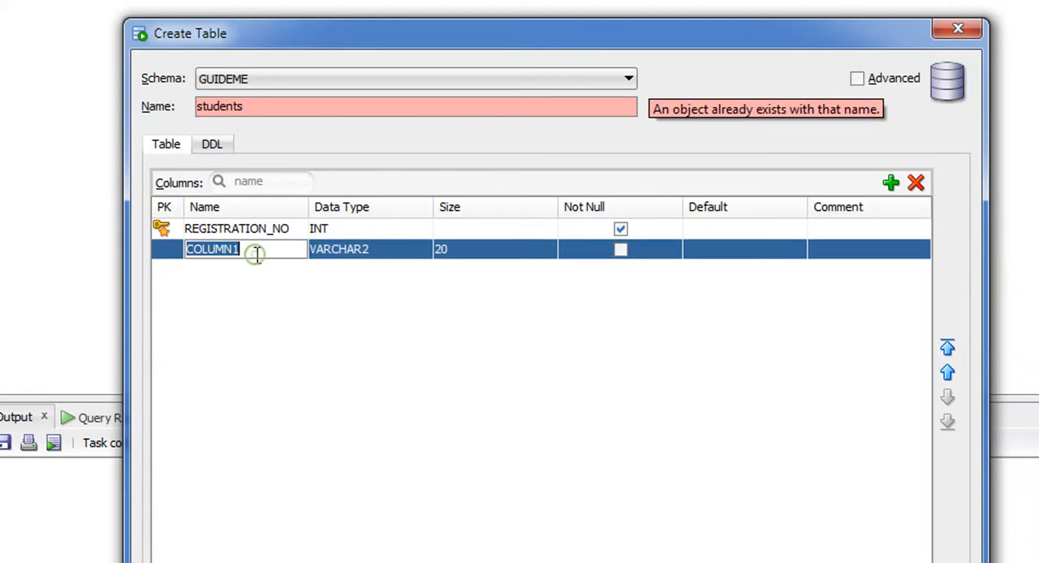
{"action": "type", "text": "first_n"}
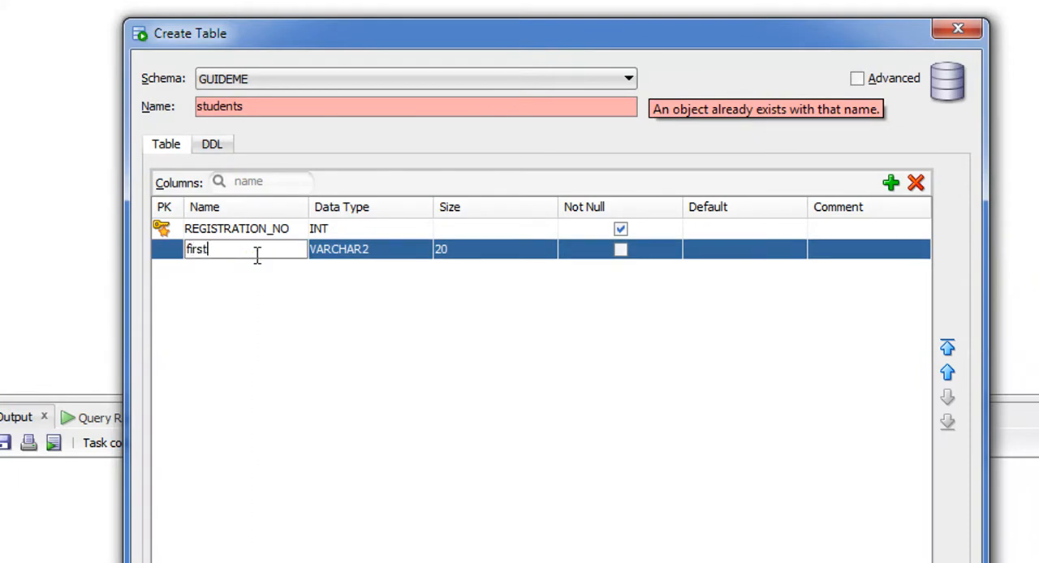
{"action": "type", "text": "ame"}
{"action": "key", "text": "Return"}
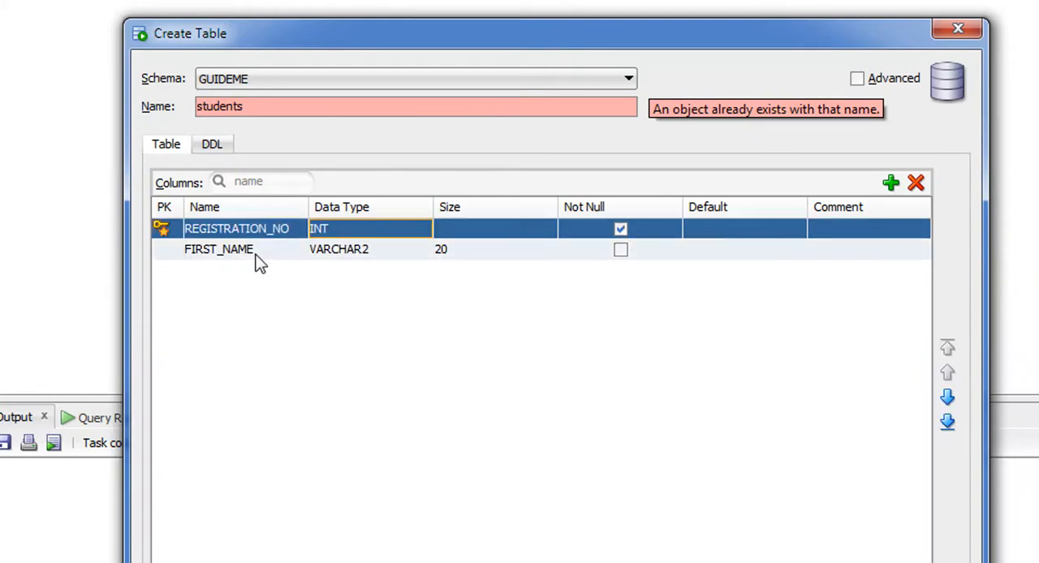
{"action": "left_click", "coordinate": [333, 253]}
{"action": "left_click", "coordinate": [463, 249]}
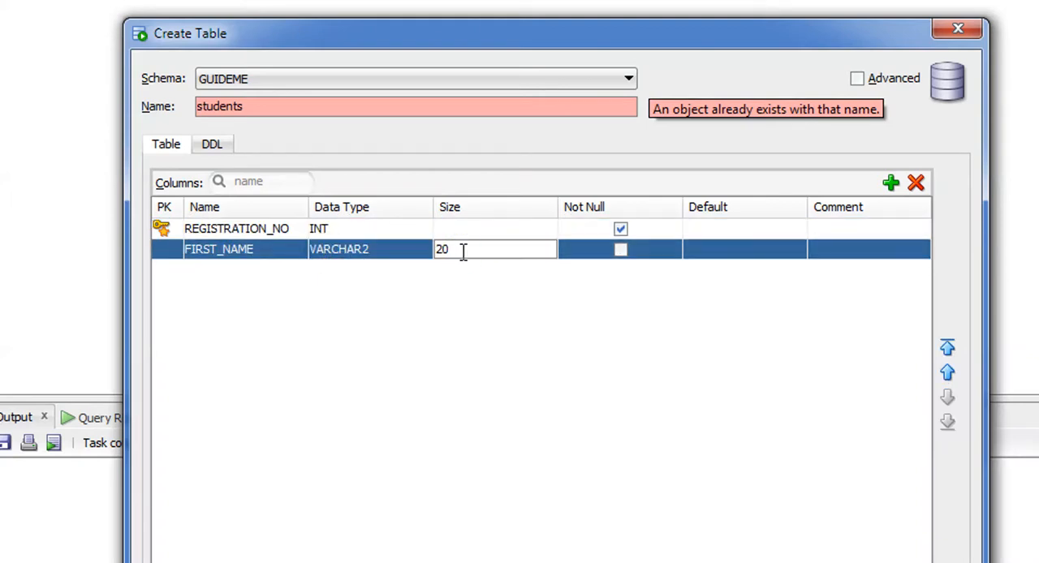
{"action": "type", "text": "0"}
{"action": "left_click", "coordinate": [891, 183]}
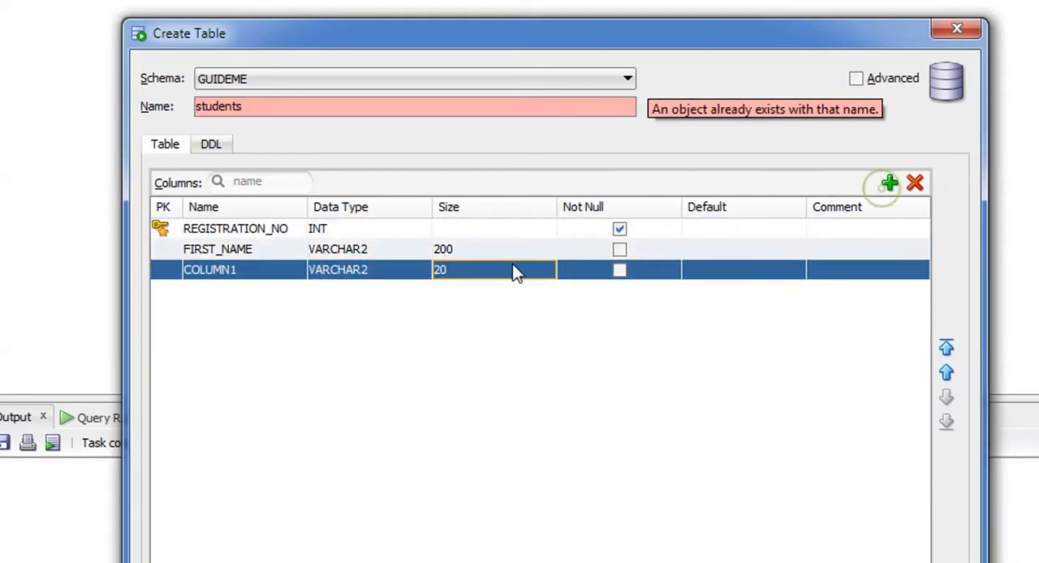
{"action": "left_click", "coordinate": [276, 269]}
{"action": "double_click", "coordinate": [276, 269]}
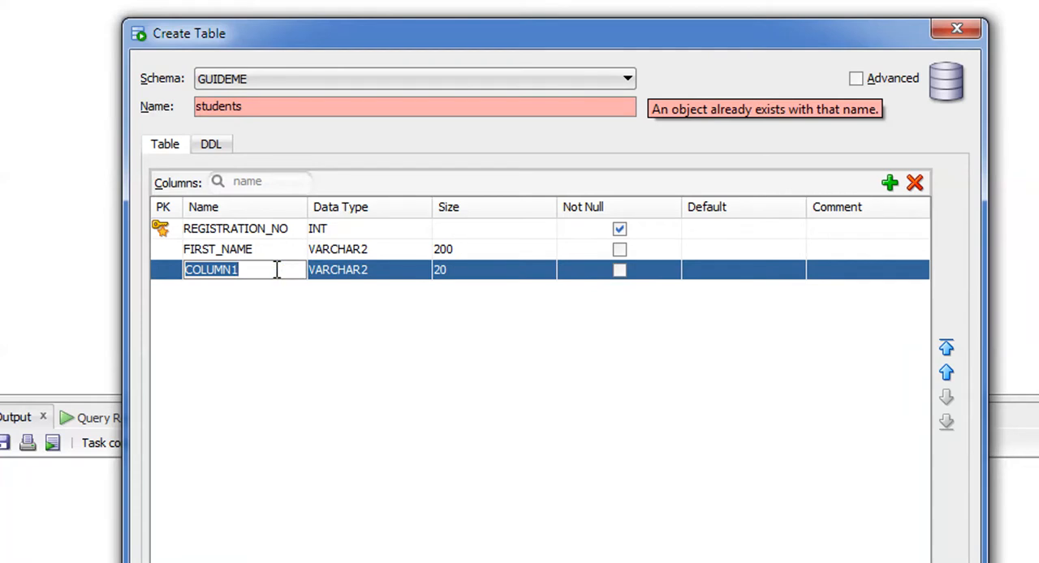
{"action": "type", "text": "last_"}
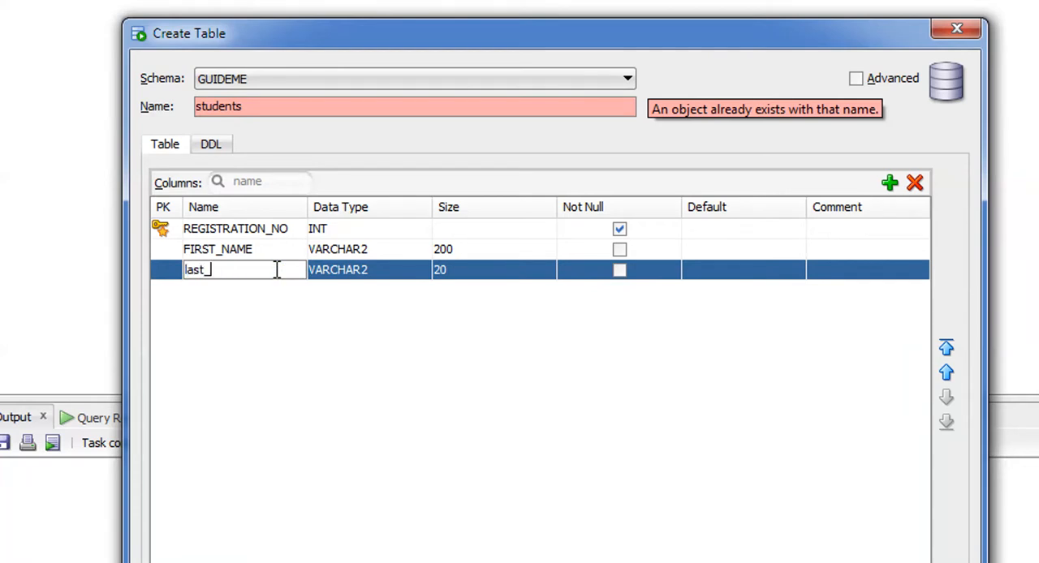
{"action": "type", "text": "name"}
{"action": "key", "text": "Tab"}
{"action": "key", "text": "Tab"}
{"action": "type", "text": "0"}
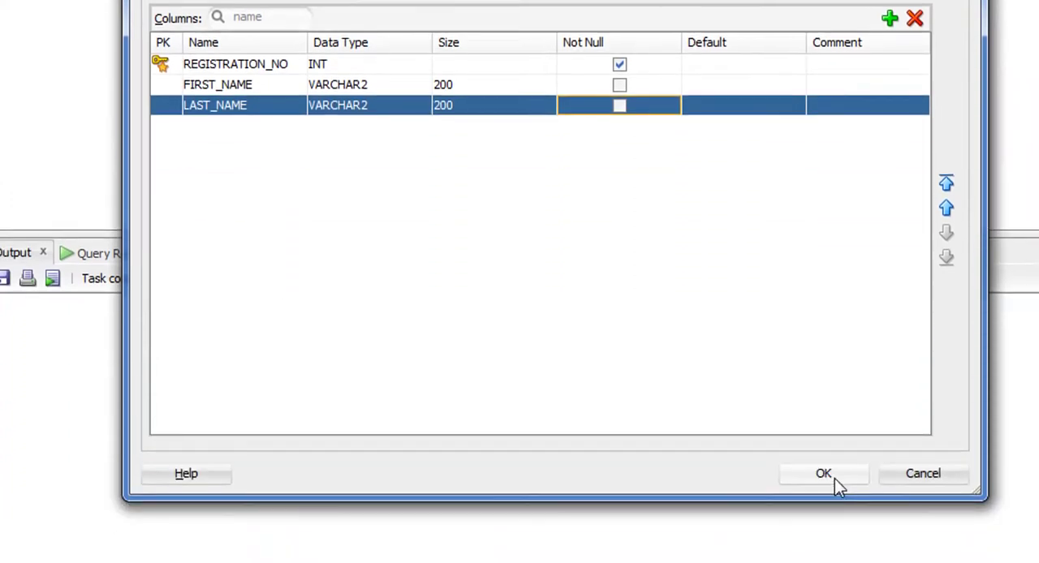
Attempt to create the table and dismiss the name-already-exists error
{"action": "left_click", "coordinate": [825, 472]}
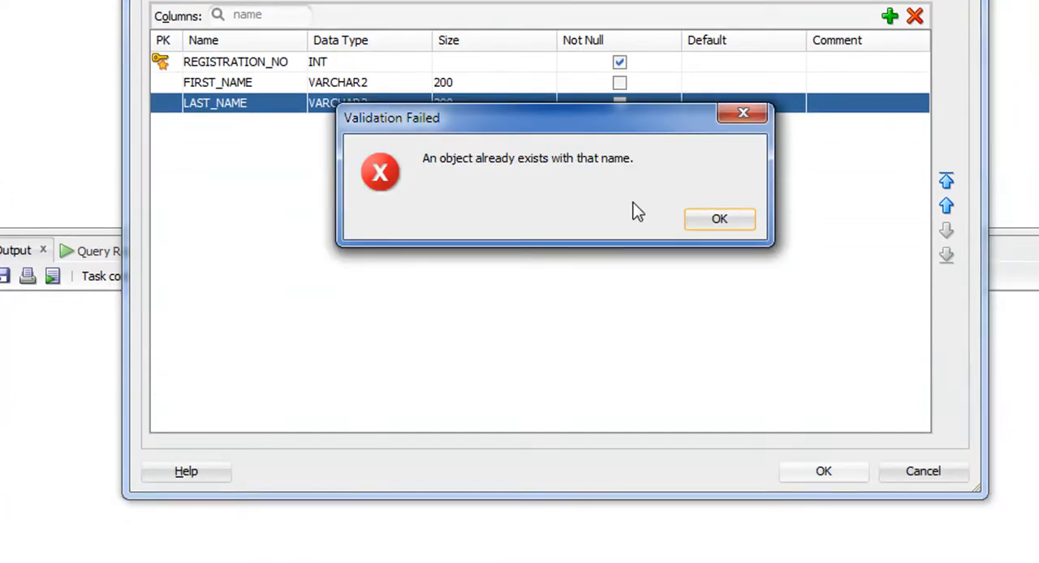
{"action": "left_click", "coordinate": [715, 219]}
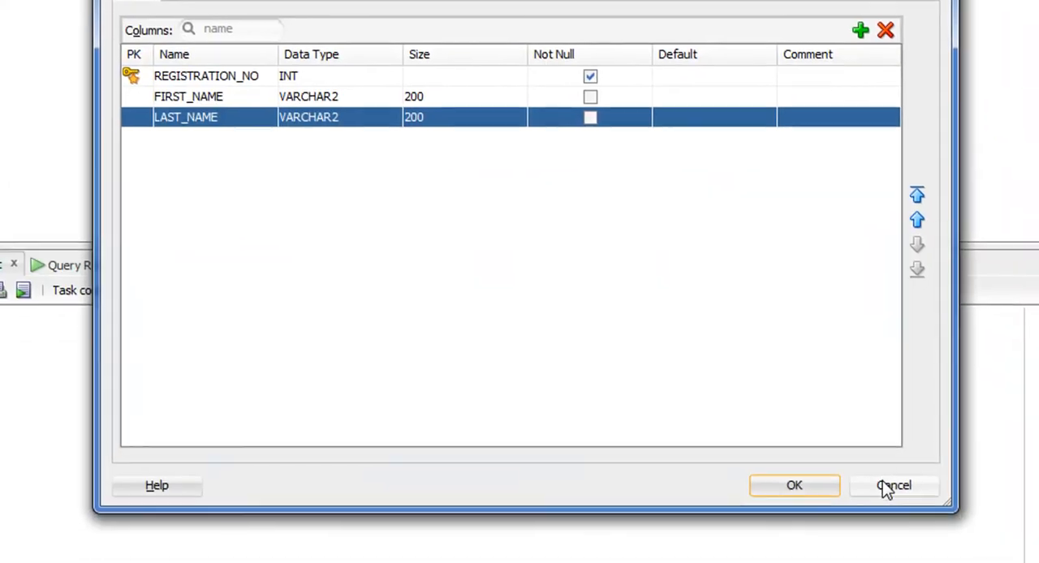
Cancel the table dialog and run 'select * from students;', which returns no rows
{"action": "left_click", "coordinate": [923, 559]}
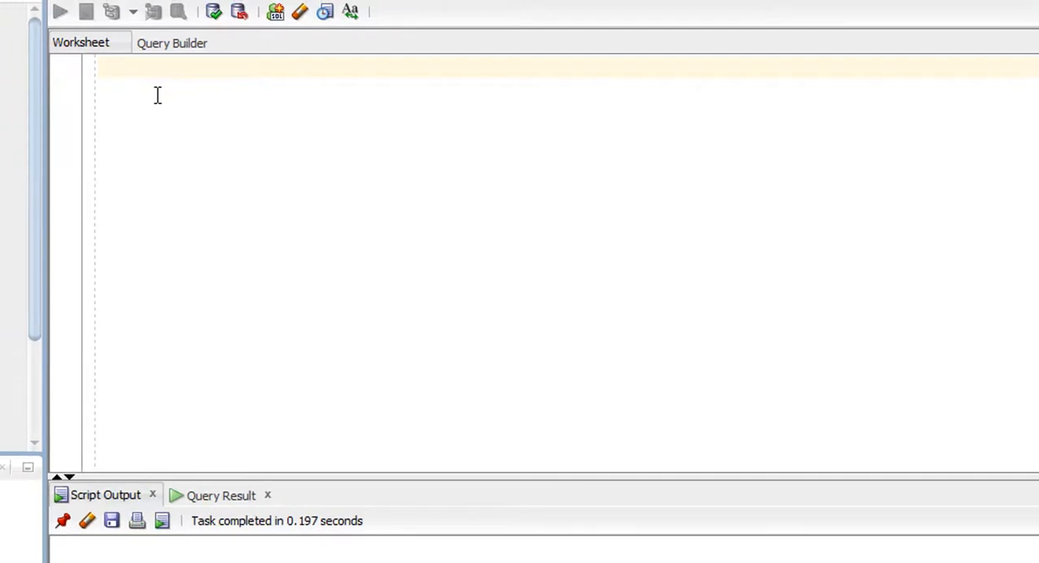
{"action": "type", "text": "select * fro"}
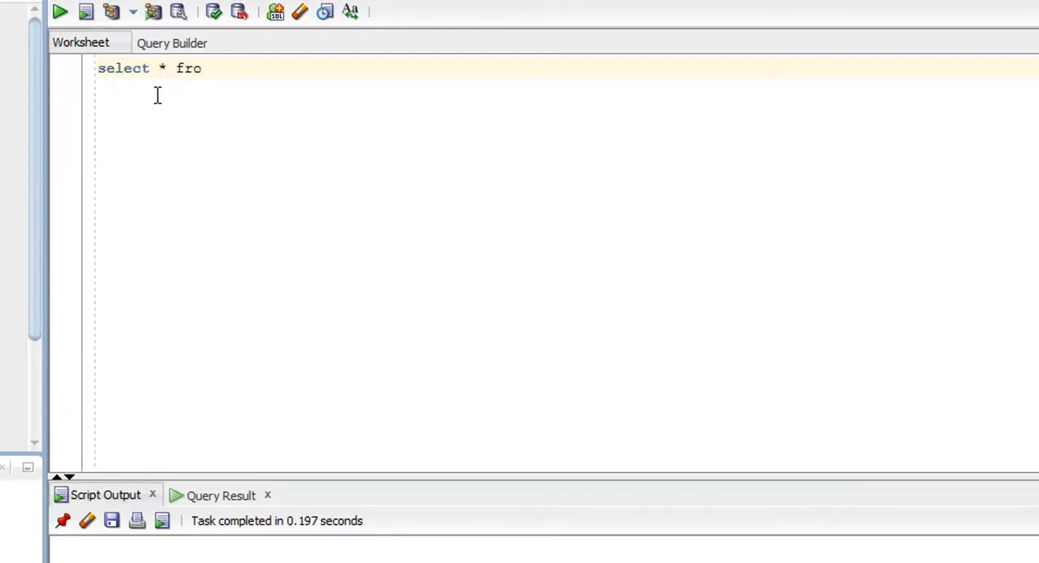
{"action": "type", "text": "m student"}
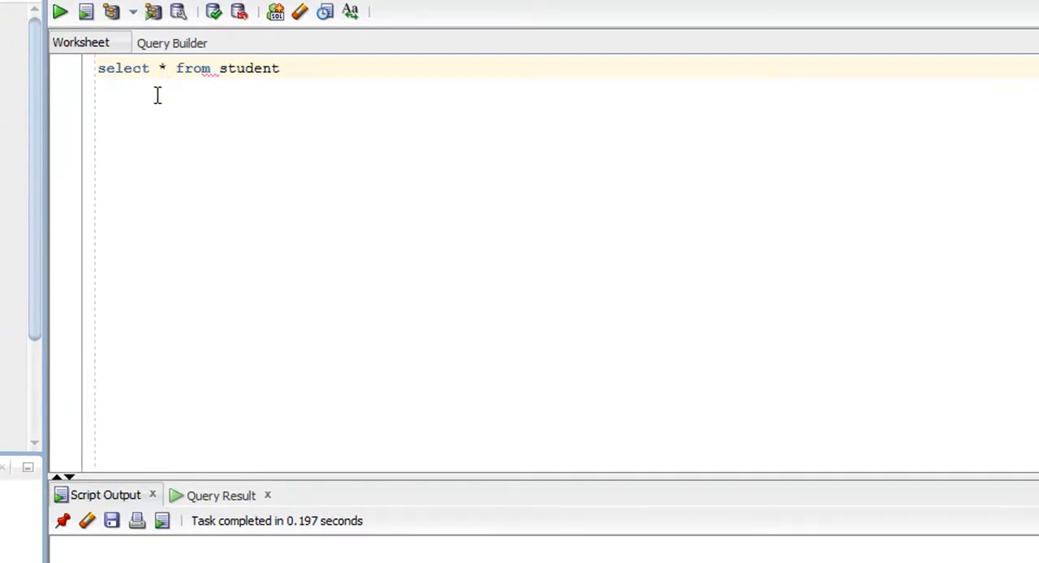
{"action": "type", "text": "s"}
{"action": "key", "text": "ctrl+Return"}
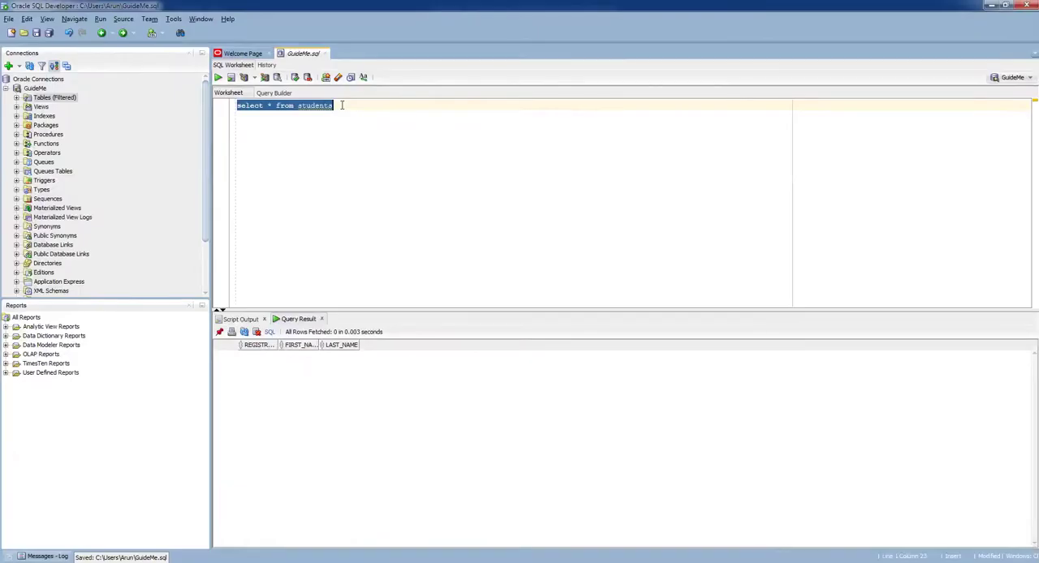
{"action": "left_click", "coordinate": [335, 106]}
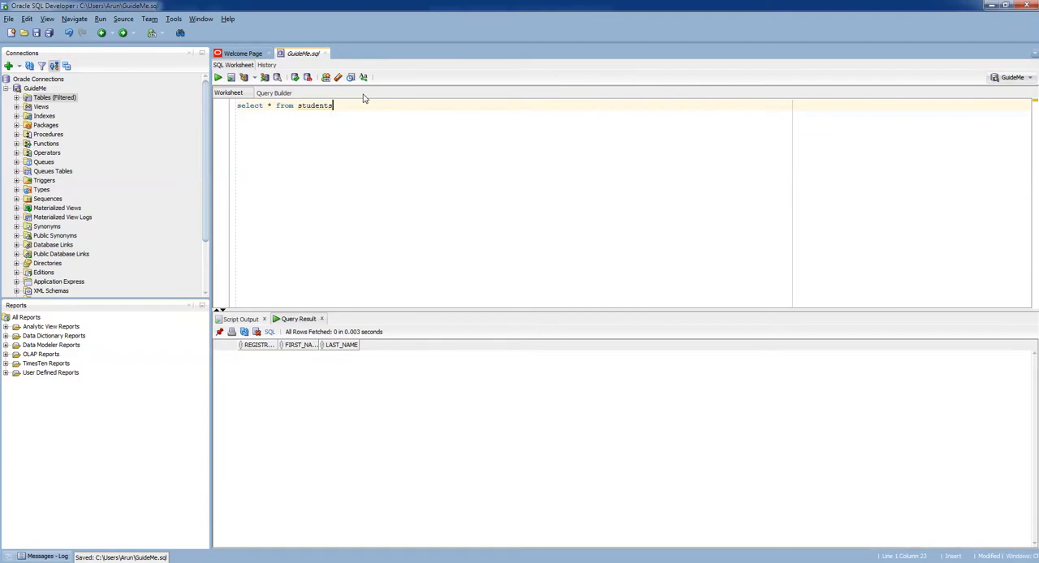
{"action": "type", "text": ";"}
Run 'desc students;' to list REGISTRATION_NO, FIRST_NAME and LAST_NAME with their types
{"action": "key", "text": "Return"}
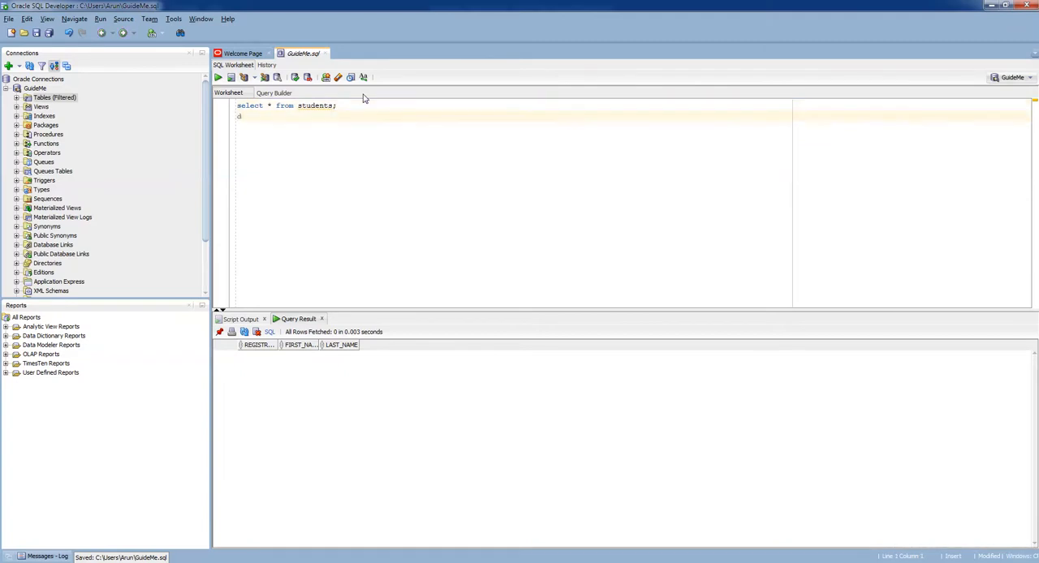
{"action": "type", "text": "esc students"}
{"action": "type", "text": ";"}
{"action": "key", "text": "ctrl+Return"}
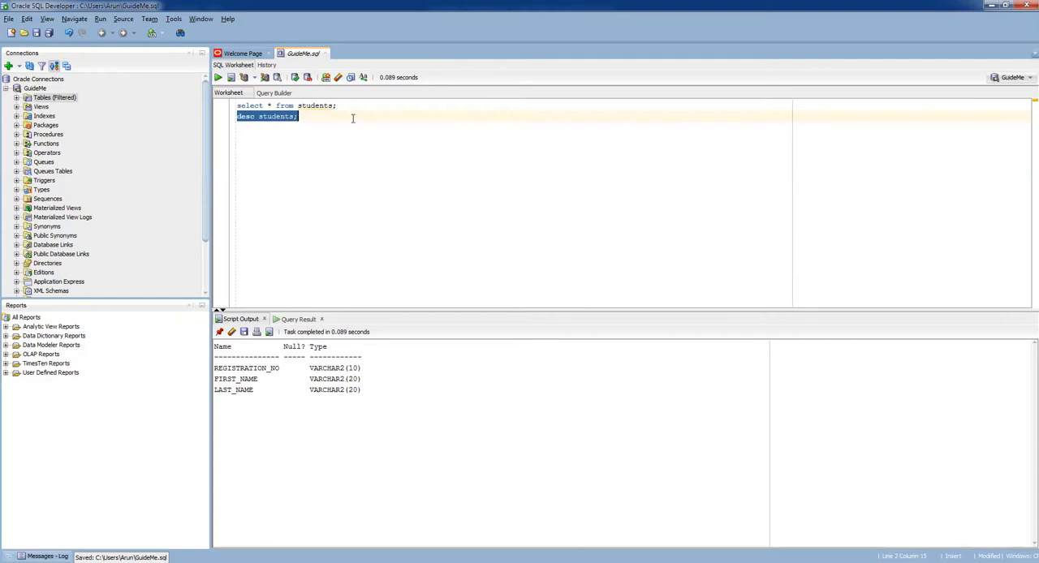
{"action": "left_click", "coordinate": [351, 120]}
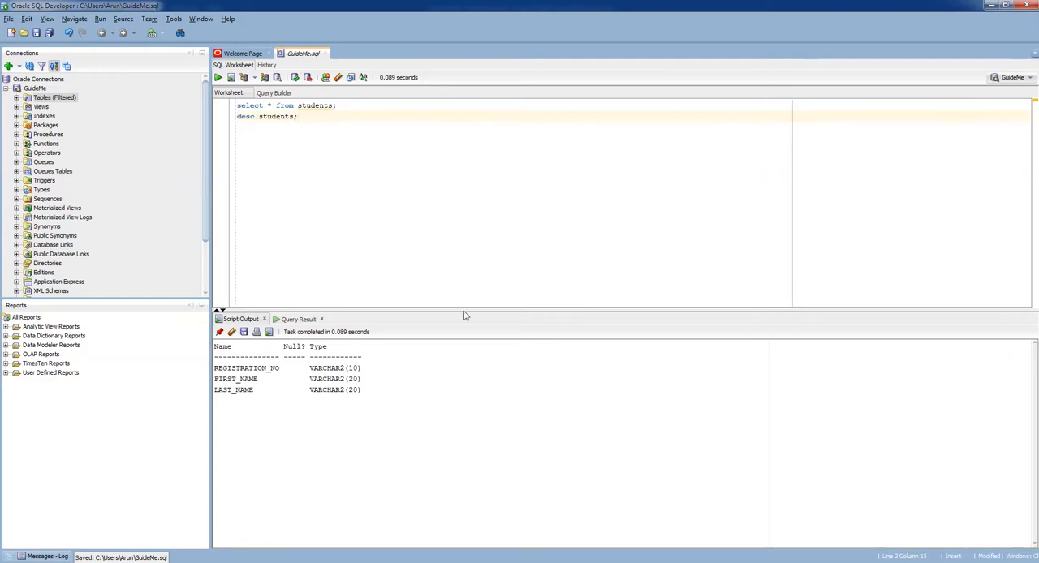
Review the readme's Students line (Reg No, First Name, Last Name), then search Start for 'ex'
{"action": "key", "text": "alt+Tab"}
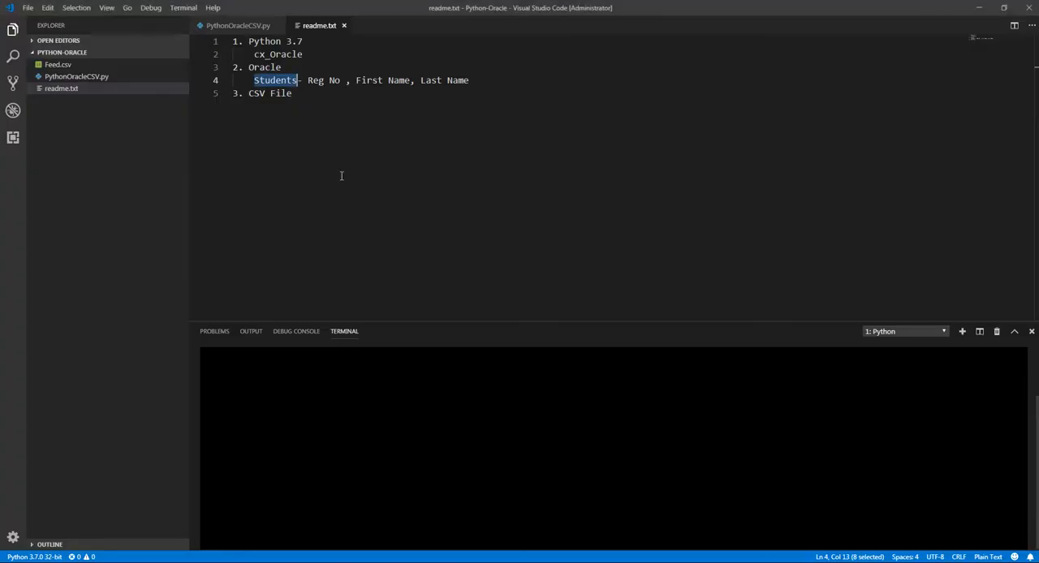
{"action": "double_click", "coordinate": [265, 42]}
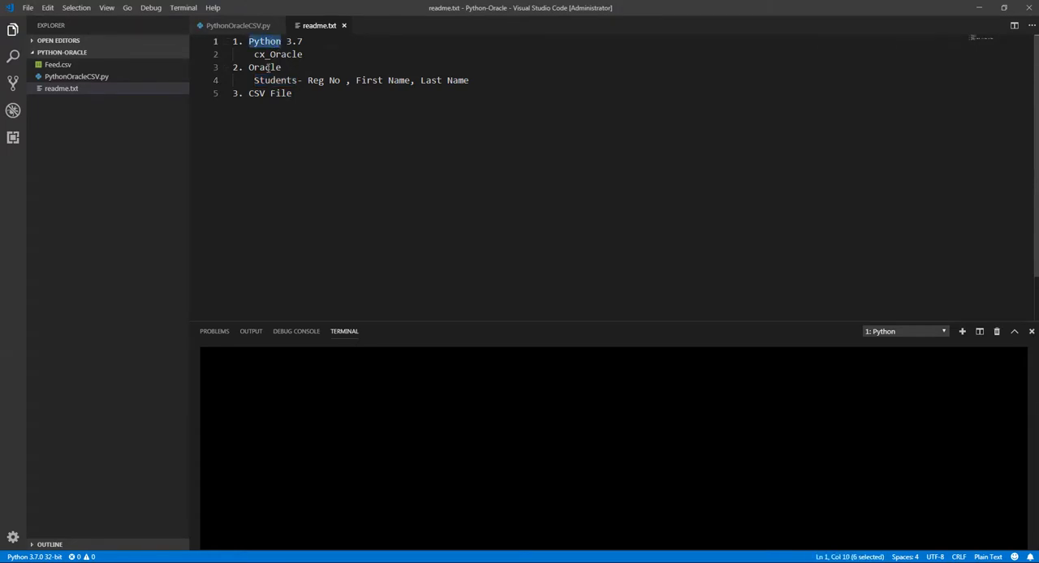
{"action": "double_click", "coordinate": [267, 67]}
{"action": "left_click_drag", "start_coordinate": [255, 80], "coordinate": [470, 80]}
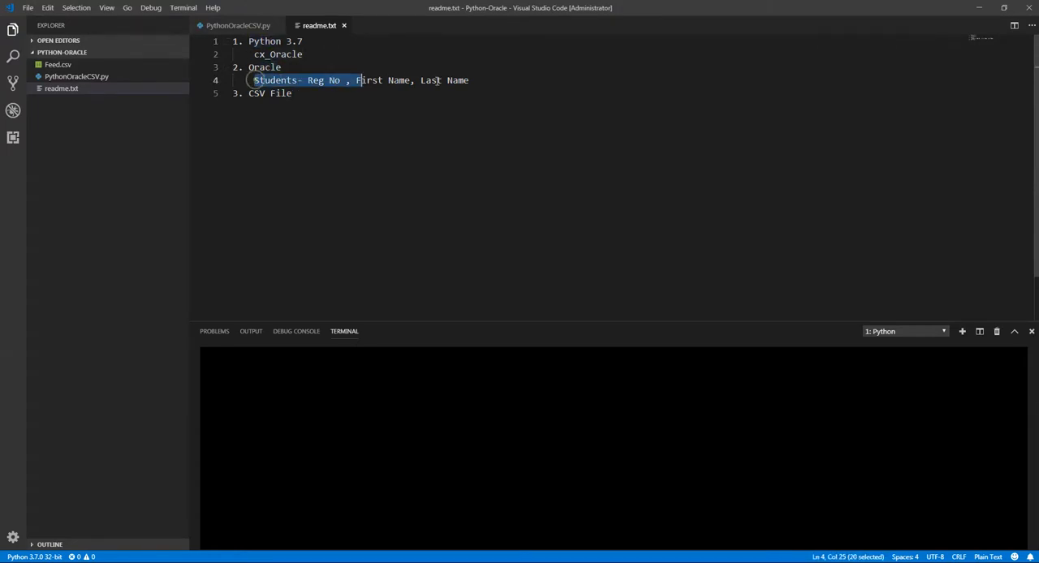
{"action": "left_click", "coordinate": [491, 81]}
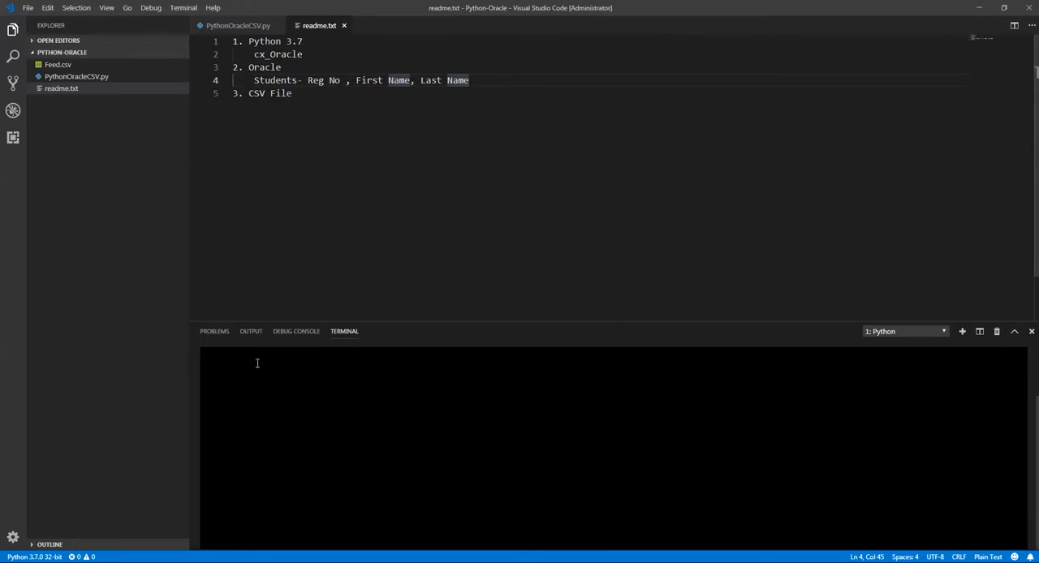
{"action": "key", "text": "super"}
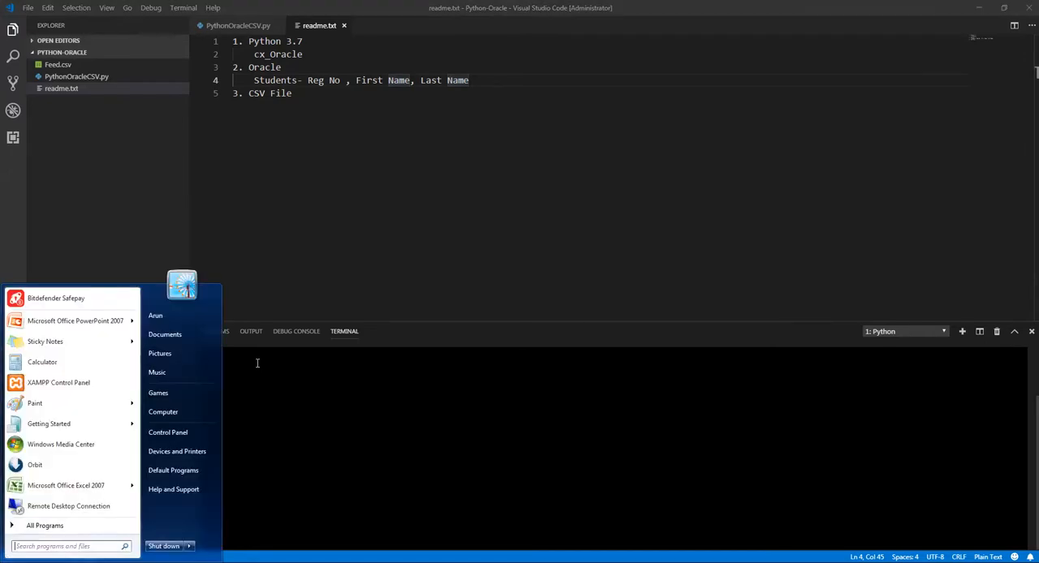
{"action": "type", "text": "ex"}
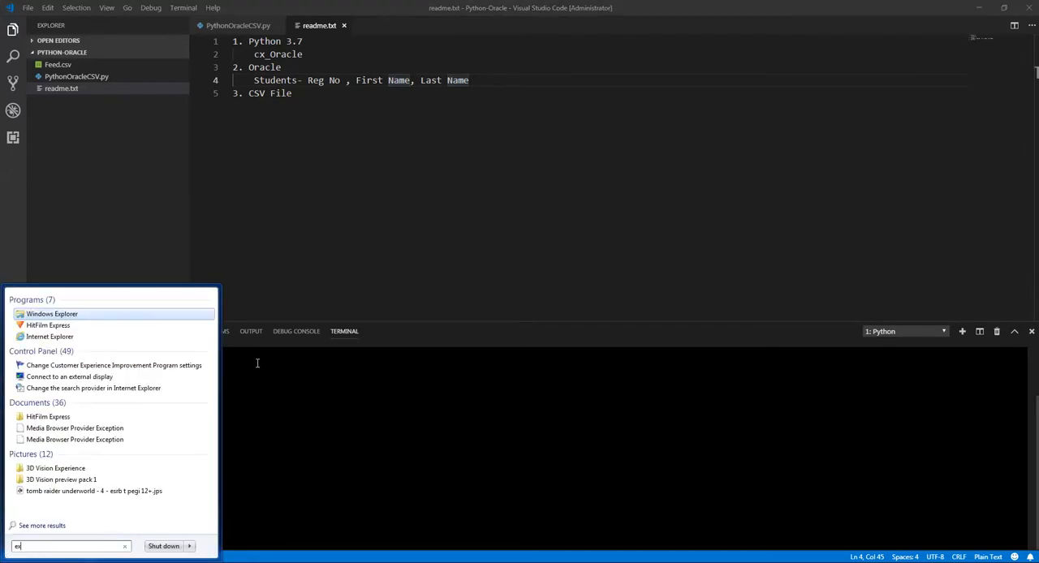
{"action": "type", "text": "cel"}
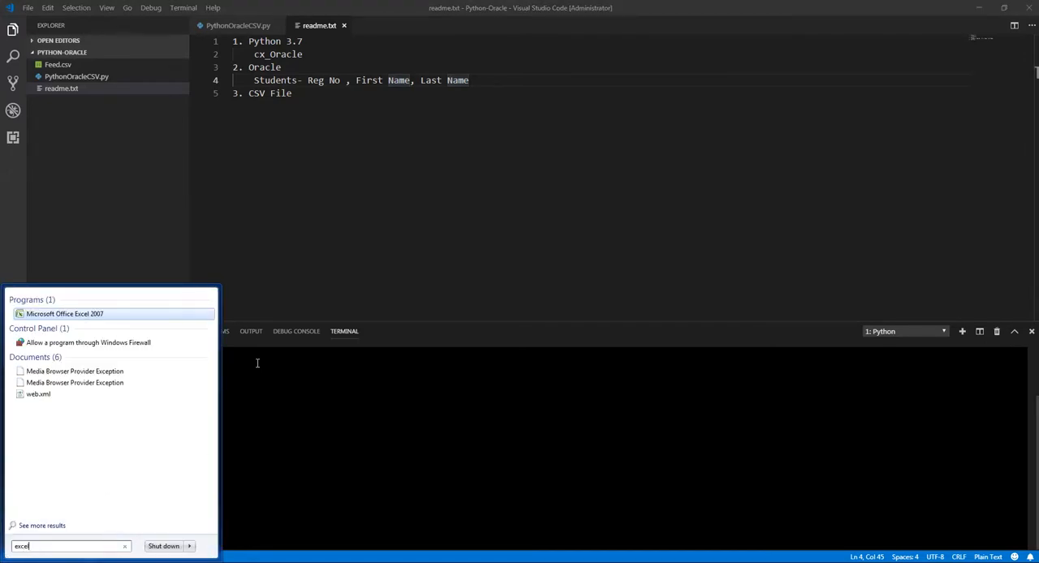
Launch Excel 2007 and enter registration_no, first_name and last_name headers in row 1
{"action": "left_click", "coordinate": [89, 313]}
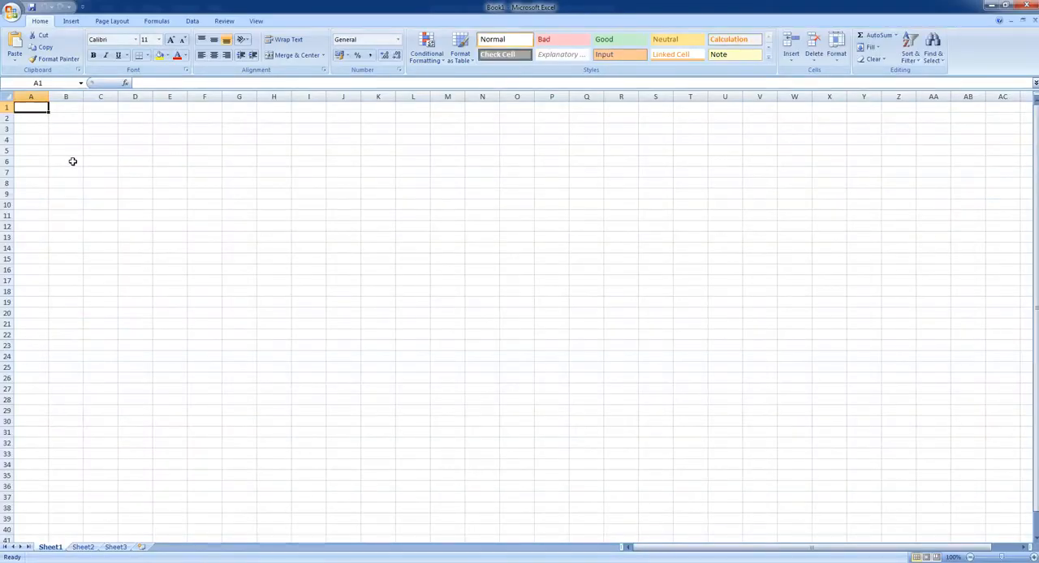
{"action": "type", "text": "re"}
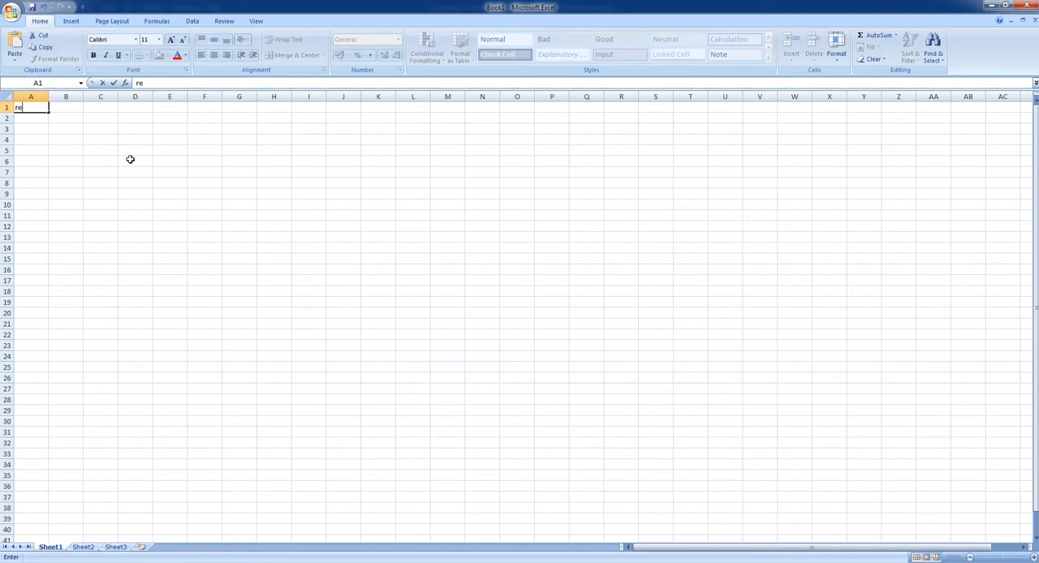
{"action": "type", "text": "gistrat"}
{"action": "type", "text": "ion_no"}
{"action": "key", "text": "Tab"}
{"action": "type", "text": "firs"}
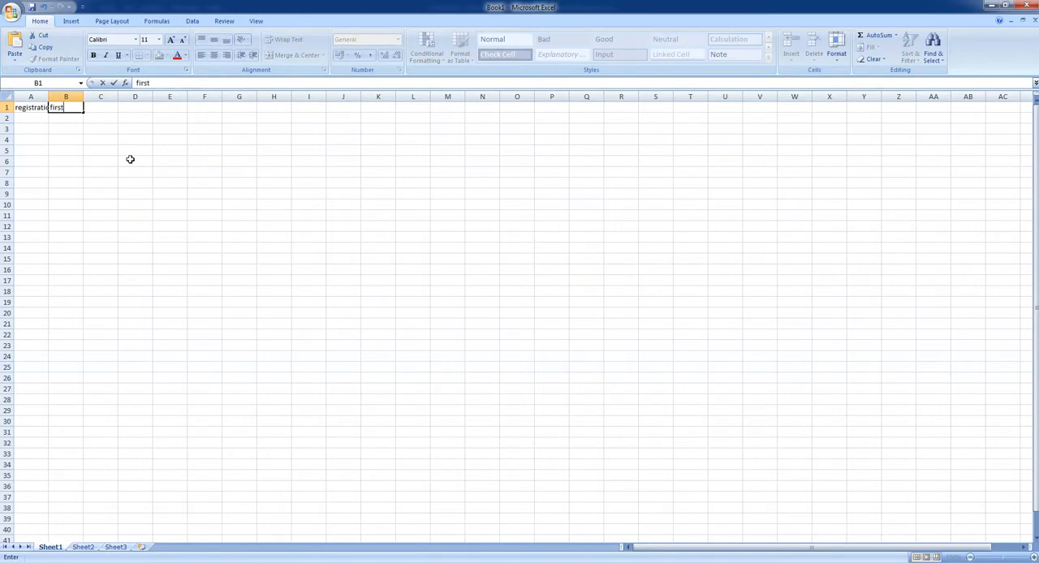
{"action": "type", "text": "_nam"}
{"action": "key", "text": "BackSpace"}
{"action": "key", "text": "BackSpace"}
{"action": "type", "text": "name"}
{"action": "key", "text": "Tab"}
{"action": "type", "text": "last"}
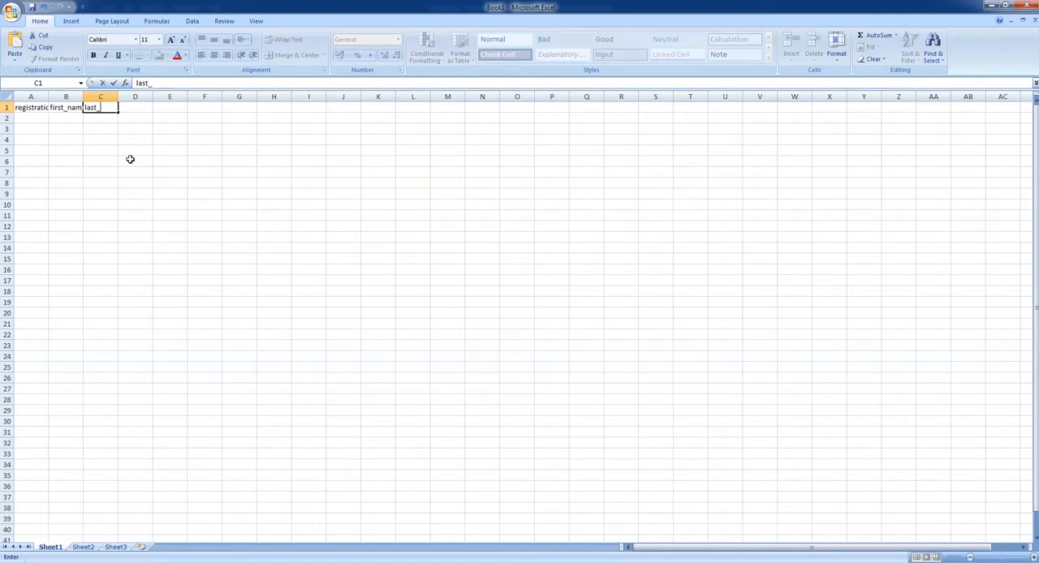
{"action": "type", "text": "name"}
Select the whole sheet and auto-fit columns A–C to the headers
{"action": "left_click", "coordinate": [6, 96]}
{"action": "double_click", "coordinate": [48, 97]}
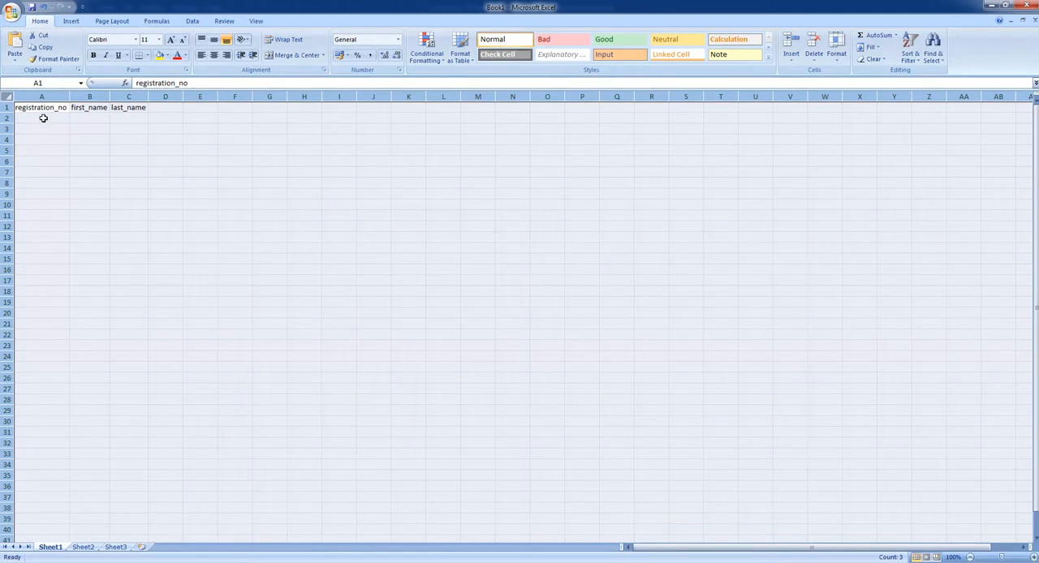
Start Save As and make the Desktop the save location
{"action": "key", "text": "ctrl+s"}
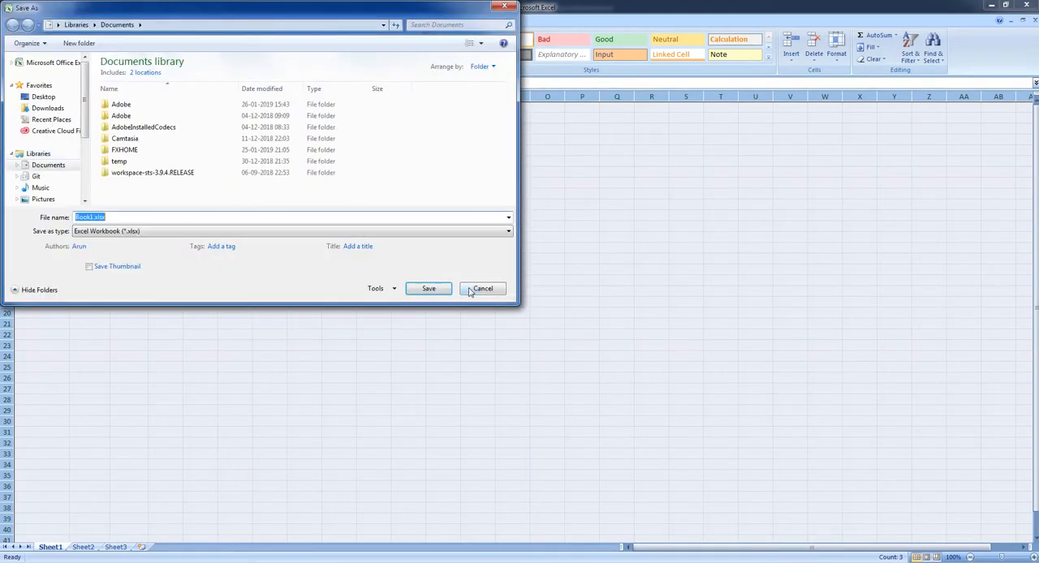
{"action": "left_click", "coordinate": [468, 289]}
{"action": "left_click", "coordinate": [43, 122]}
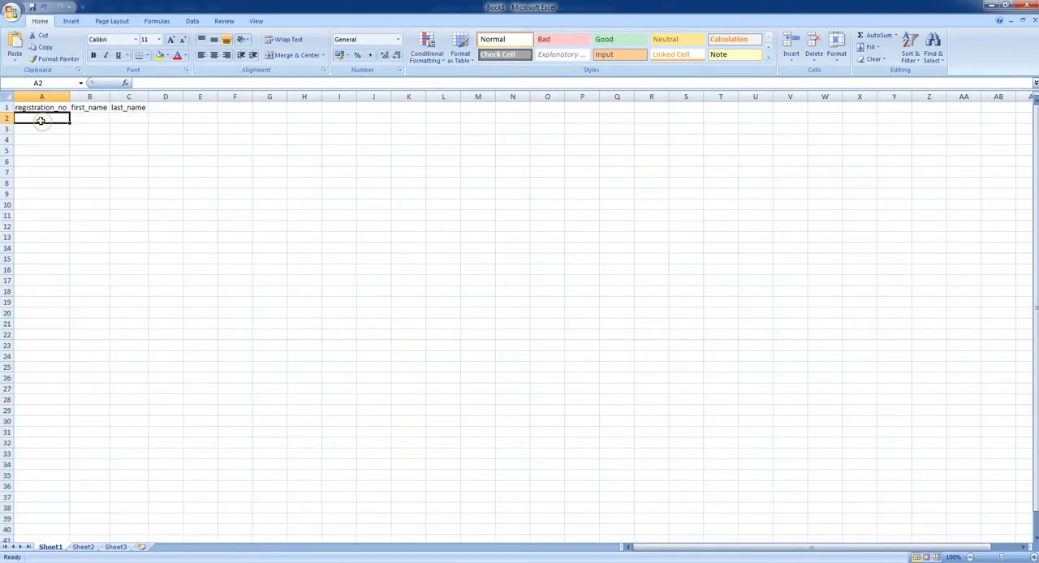
{"action": "key", "text": "ctrl+s"}
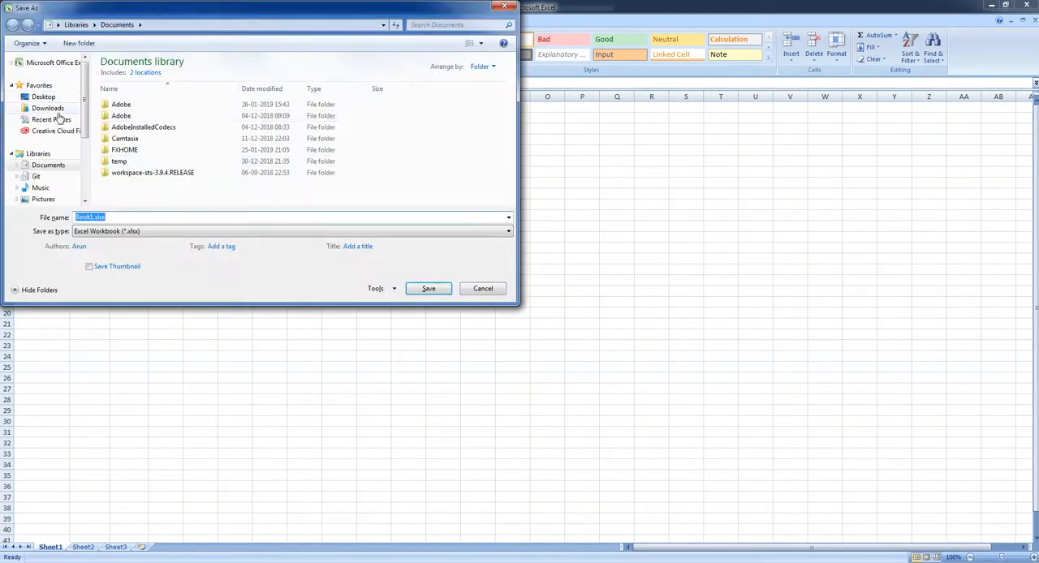
{"action": "left_click", "coordinate": [43, 96]}
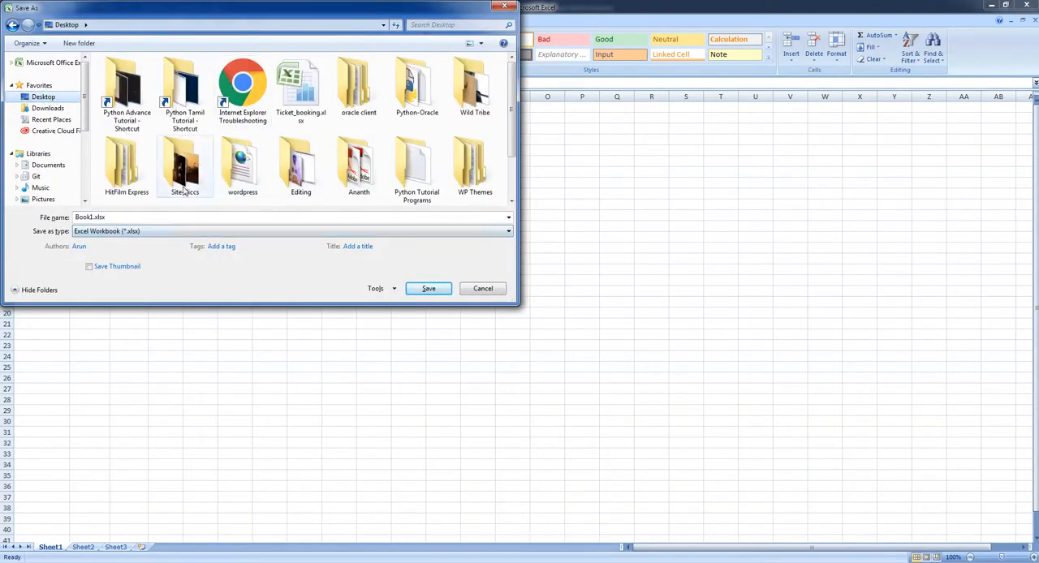
{"action": "left_click", "coordinate": [127, 166]}
{"action": "scroll", "coordinate": [243, 163], "scroll_direction": "down", "scroll_amount": 1}
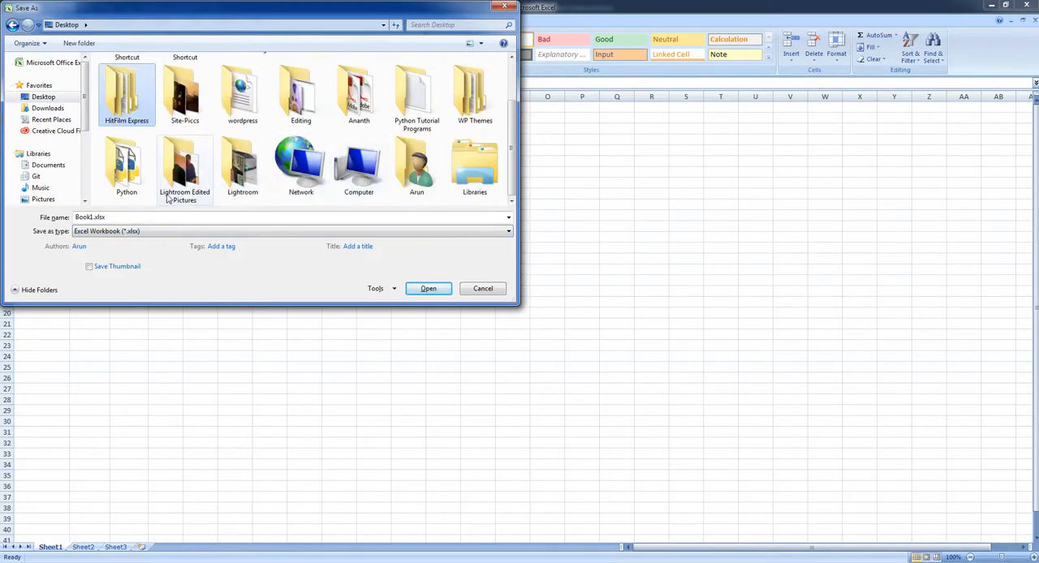
{"action": "scroll", "coordinate": [142, 179], "scroll_direction": "up", "scroll_amount": 1}
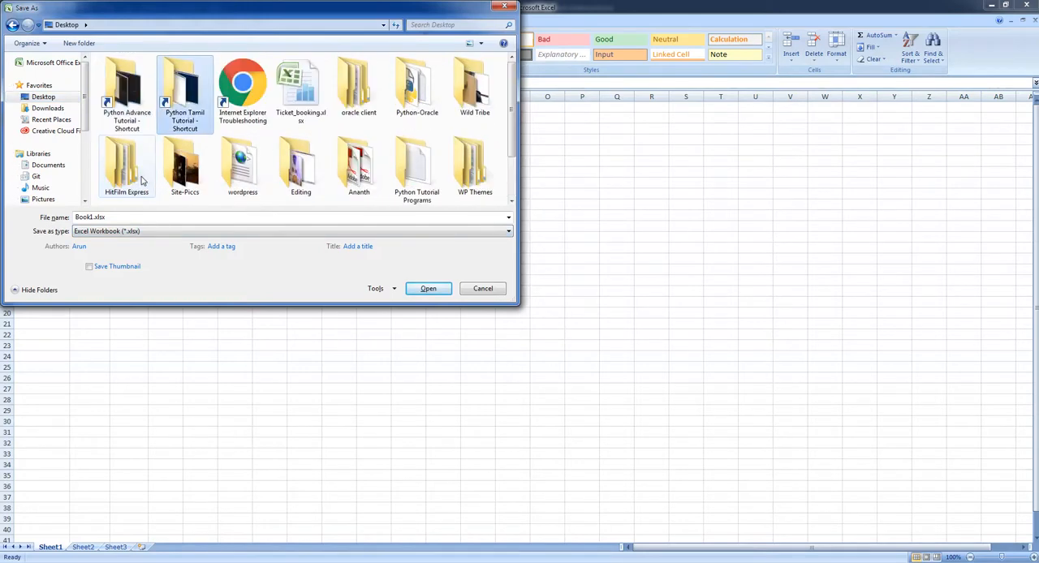
Save the sheet as Feed.csv inside the Python-Oracle folder
{"action": "left_click", "coordinate": [416, 85]}
{"action": "double_click", "coordinate": [417, 85]}
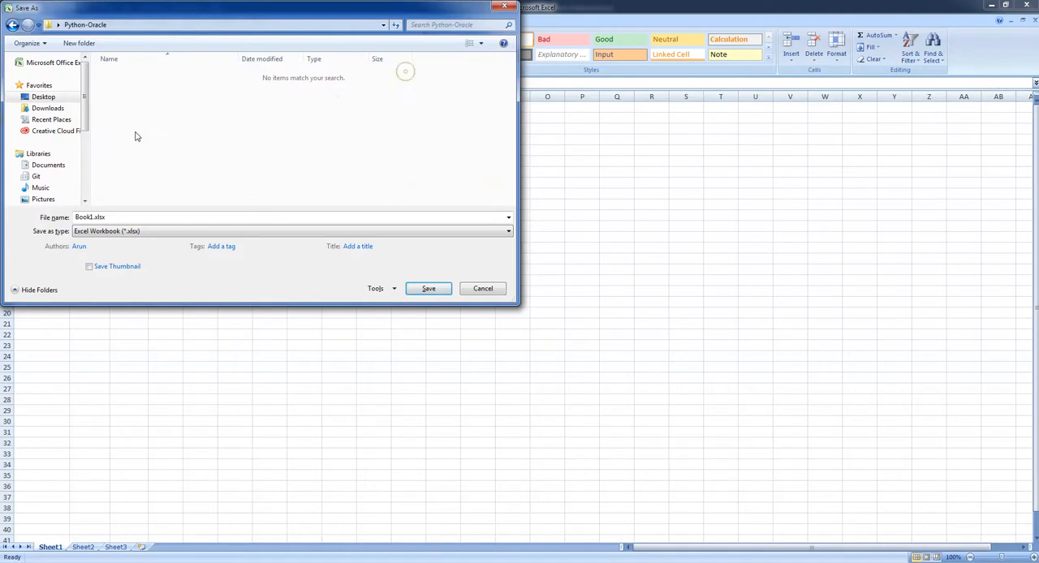
{"action": "left_click", "coordinate": [118, 217]}
{"action": "type", "text": "Feed.csv\""}
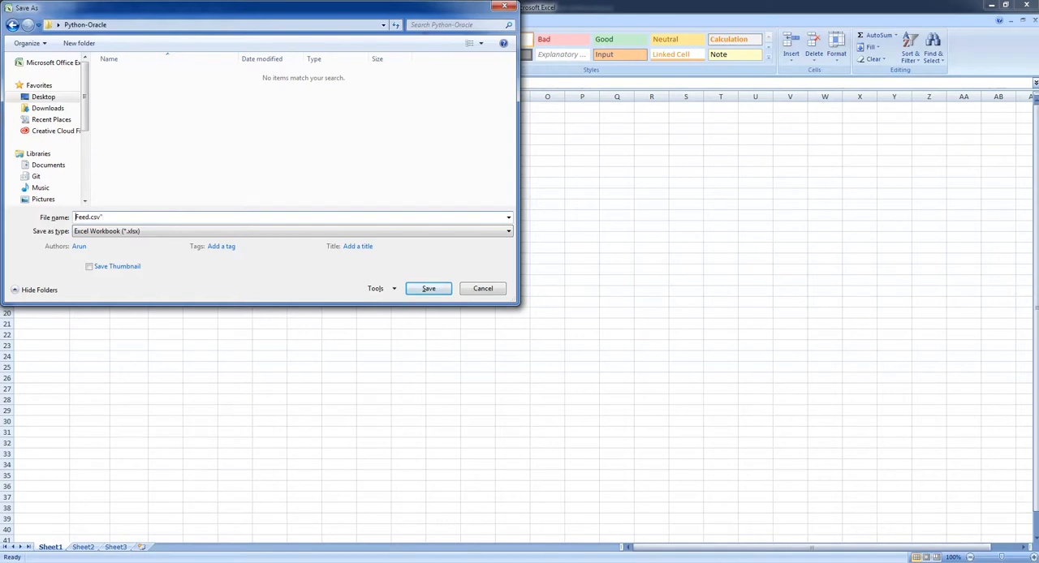
{"action": "key", "text": "Return"}
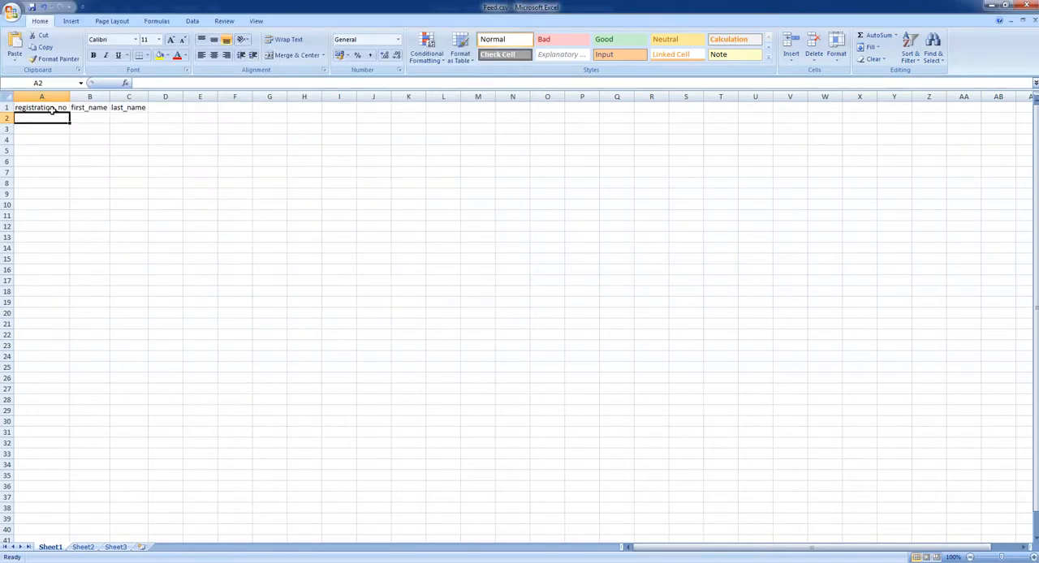
{"action": "type", "text": "101"}
Enter the first student record with registration number 1001, first and last name, in row 2
{"action": "key", "text": "Tab"}
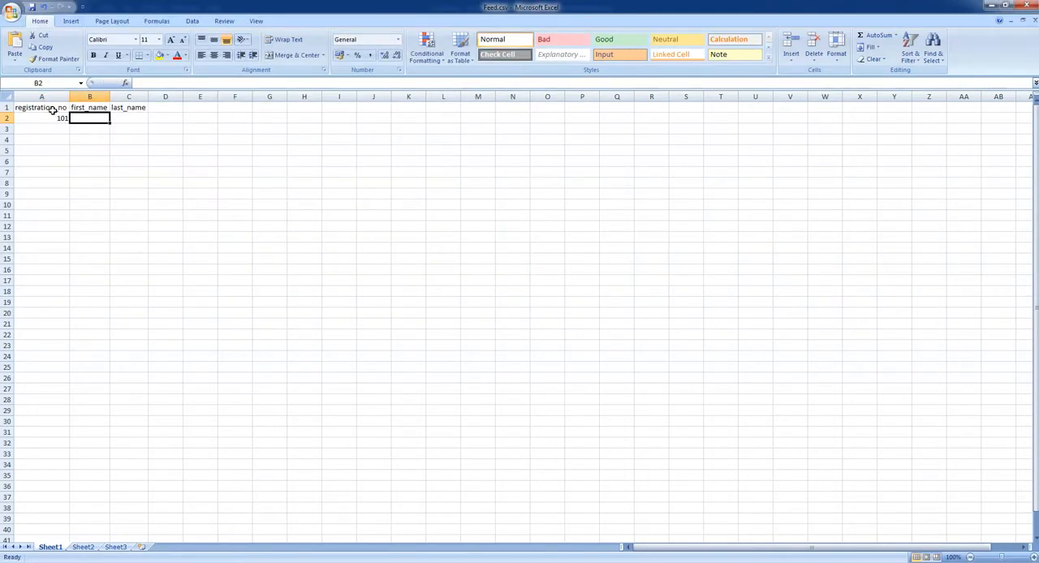
{"action": "key", "text": "shift+Tab"}
{"action": "type", "text": "1001"}
{"action": "key", "text": "Tab"}
{"action": "type", "text": "Arun"}
{"action": "key", "text": "Tab"}
{"action": "type", "text": "A"}
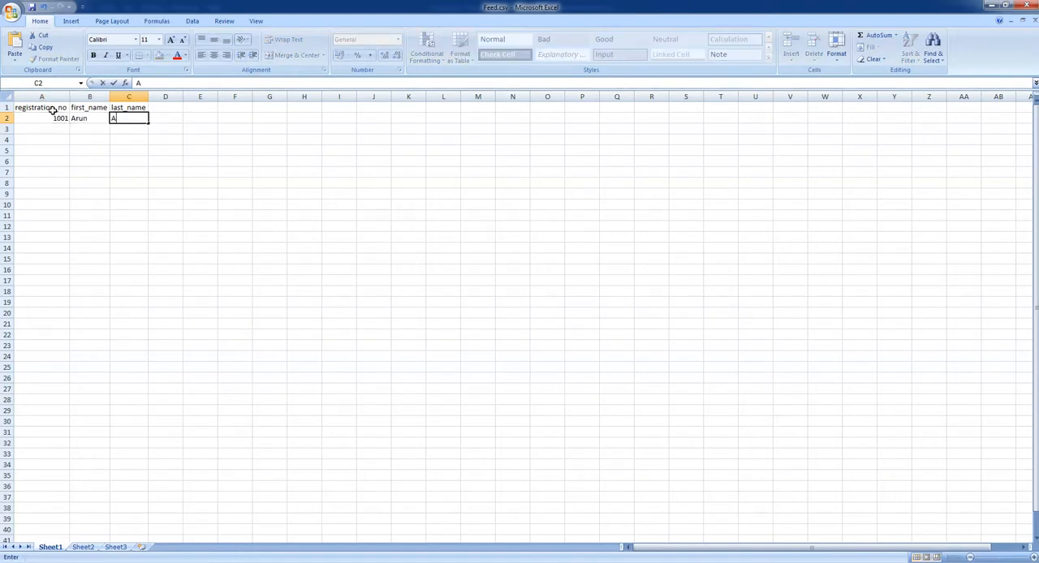
{"action": "type", "text": "msi"}
{"action": "left_click", "coordinate": [59, 129]}
{"action": "type", "text": "1002"}
Enter the second and third student records with registration numbers 1002 and 1003
{"action": "key", "text": "Tab"}
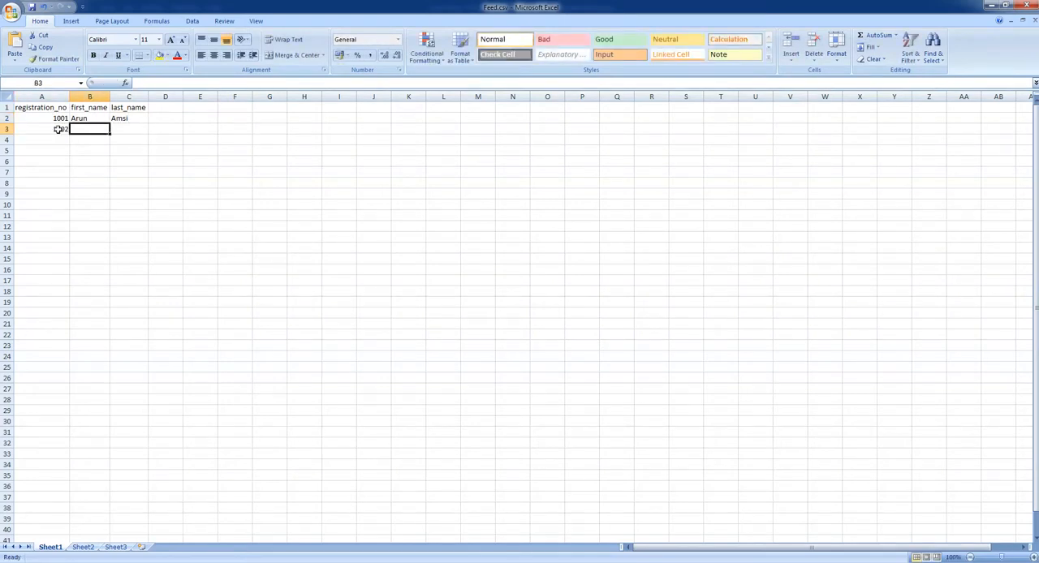
{"action": "type", "text": "Jo"}
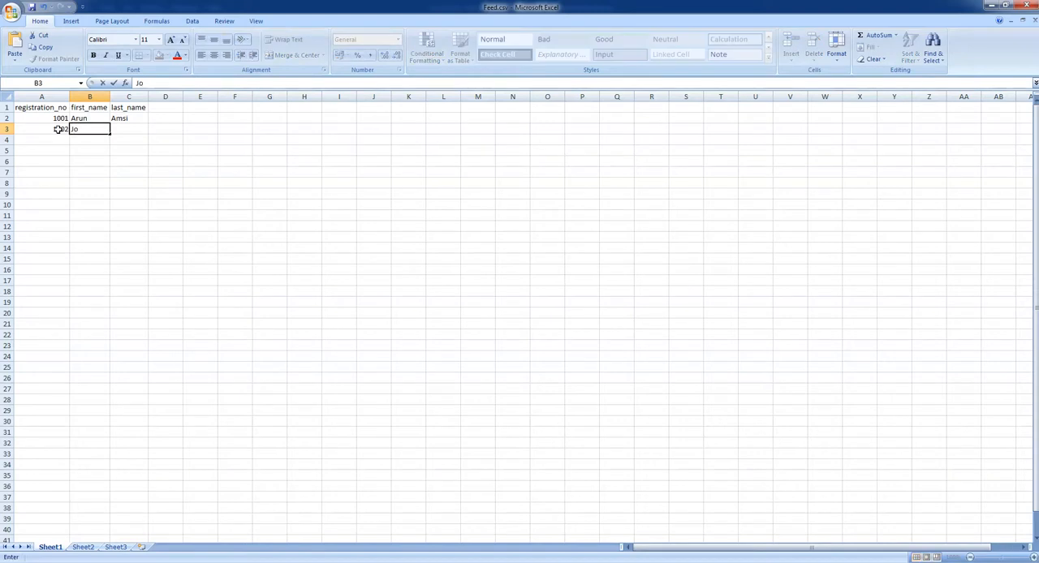
{"action": "type", "text": "b"}
{"action": "key", "text": "Tab"}
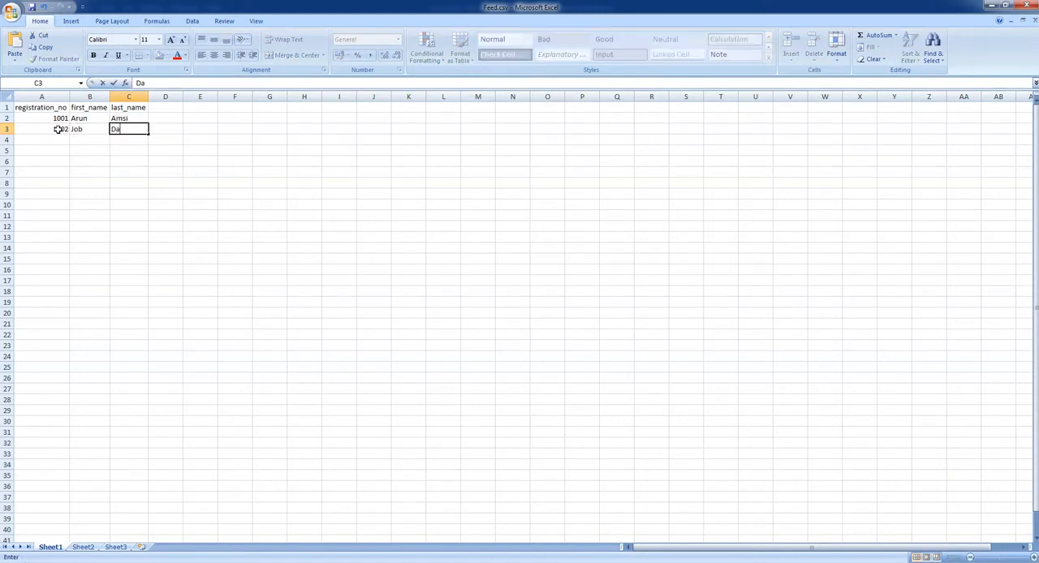
{"action": "type", "text": "Daniel"}
{"action": "key", "text": "Return"}
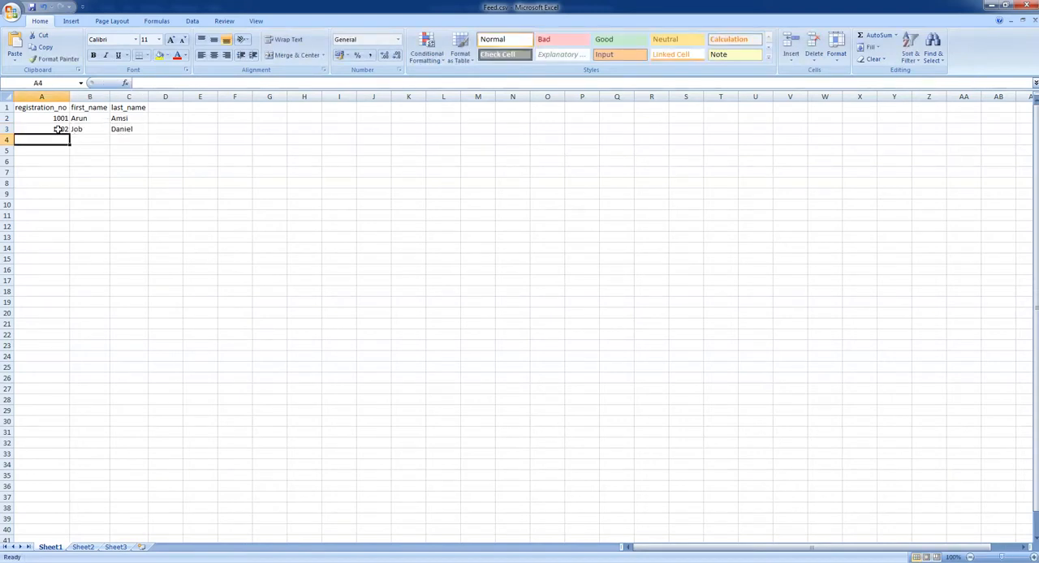
{"action": "type", "text": "1003"}
{"action": "key", "text": "Tab"}
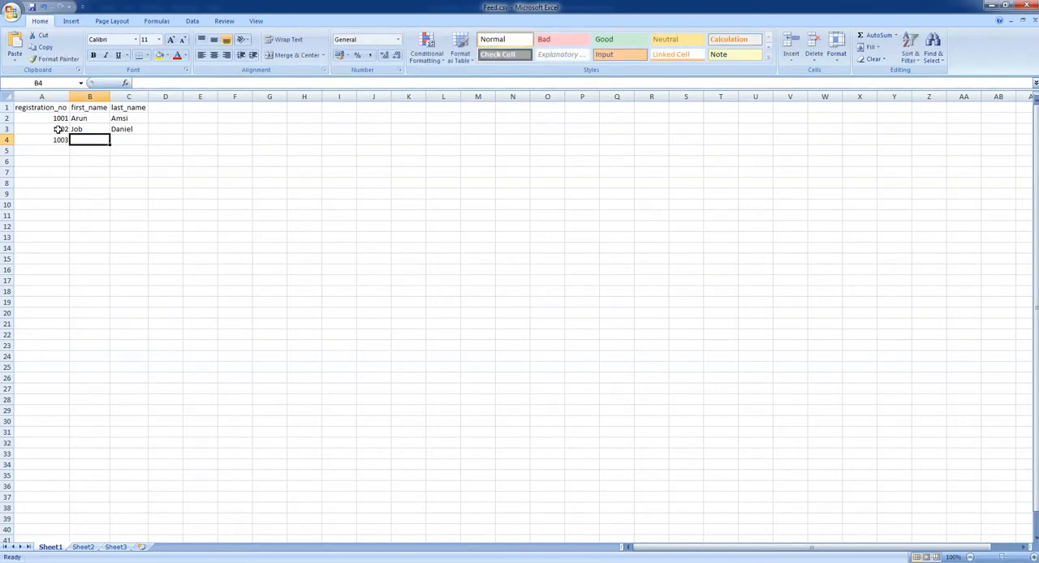
{"action": "type", "text": "Dennis"}
{"action": "key", "text": "Tab"}
{"action": "type", "text": "Jo"}
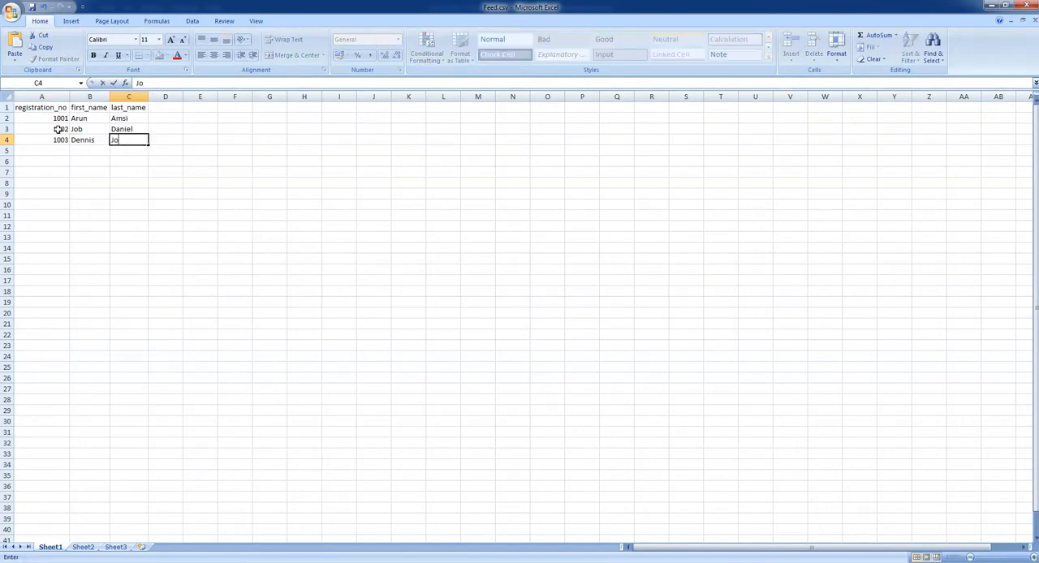
{"action": "type", "text": "hn"}
Save Feed.csv with all three rows and close the Excel workbook
{"action": "key", "text": "ctrl+s"}
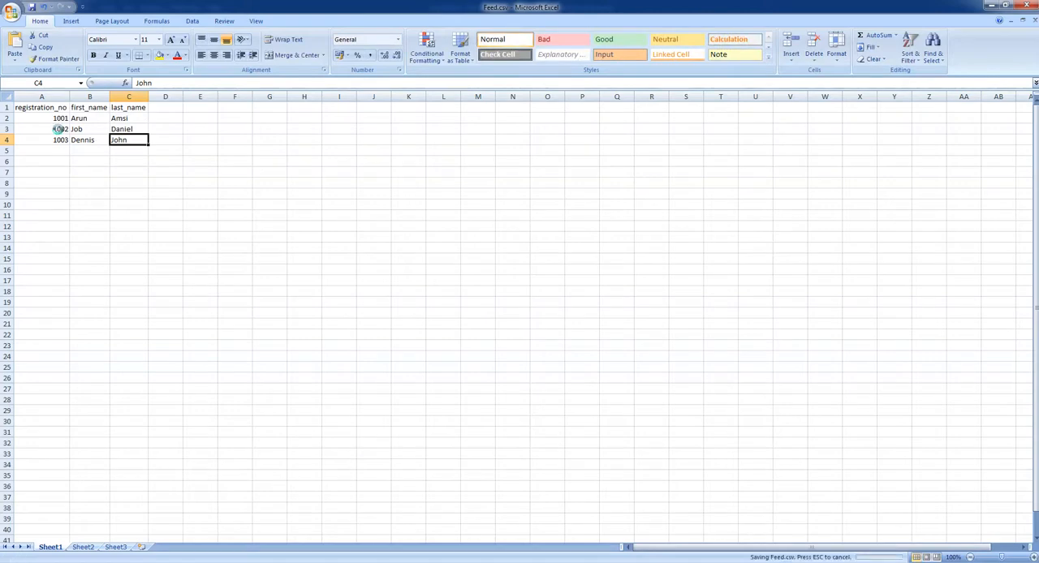
{"action": "left_click", "coordinate": [1027, 7]}
{"action": "left_click", "coordinate": [292, 93]}
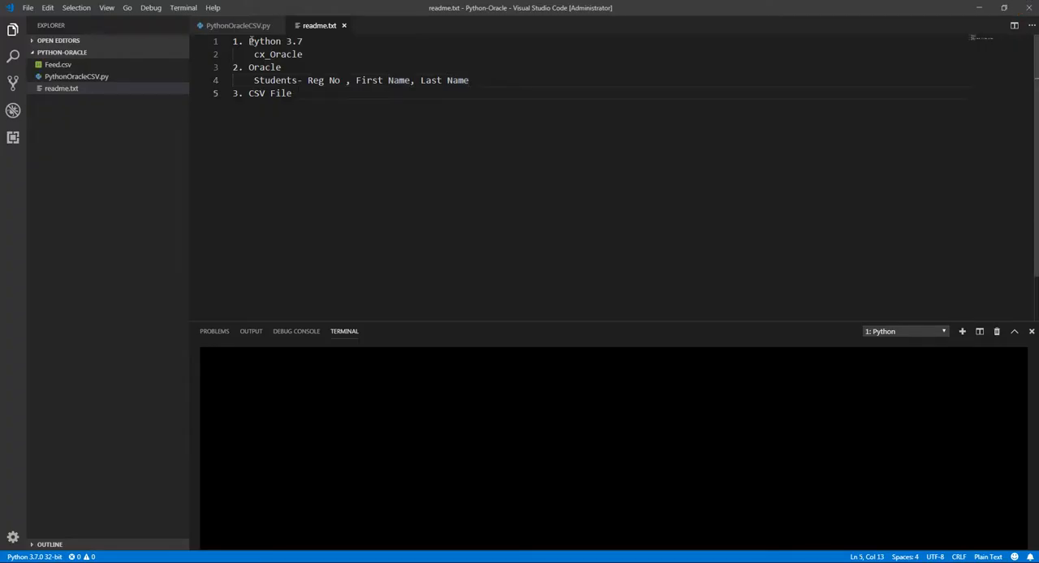
{"action": "left_click_drag", "start_coordinate": [249, 41], "coordinate": [343, 55]}
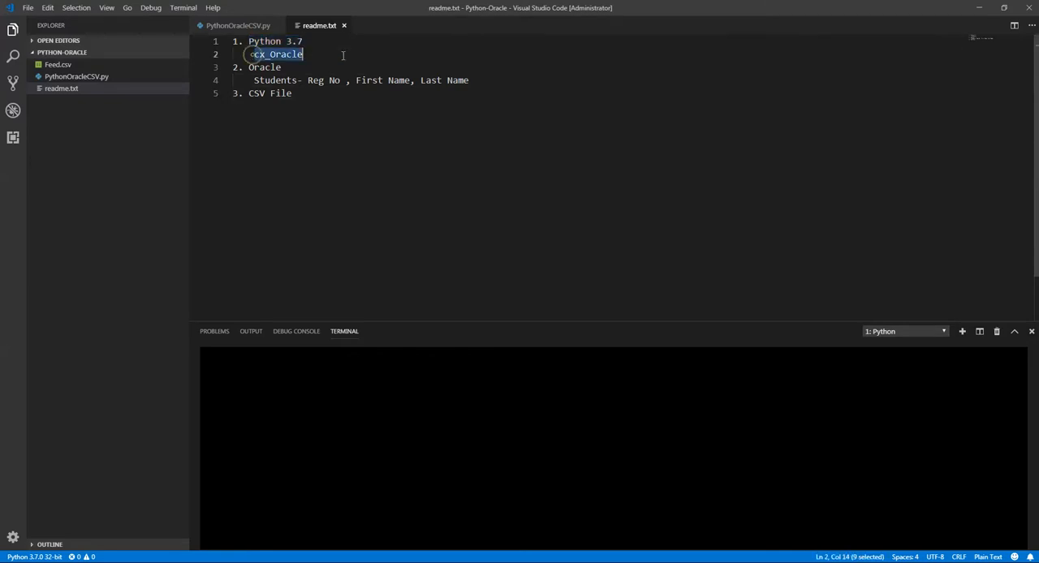
{"action": "left_click_drag", "start_coordinate": [254, 81], "coordinate": [458, 81]}
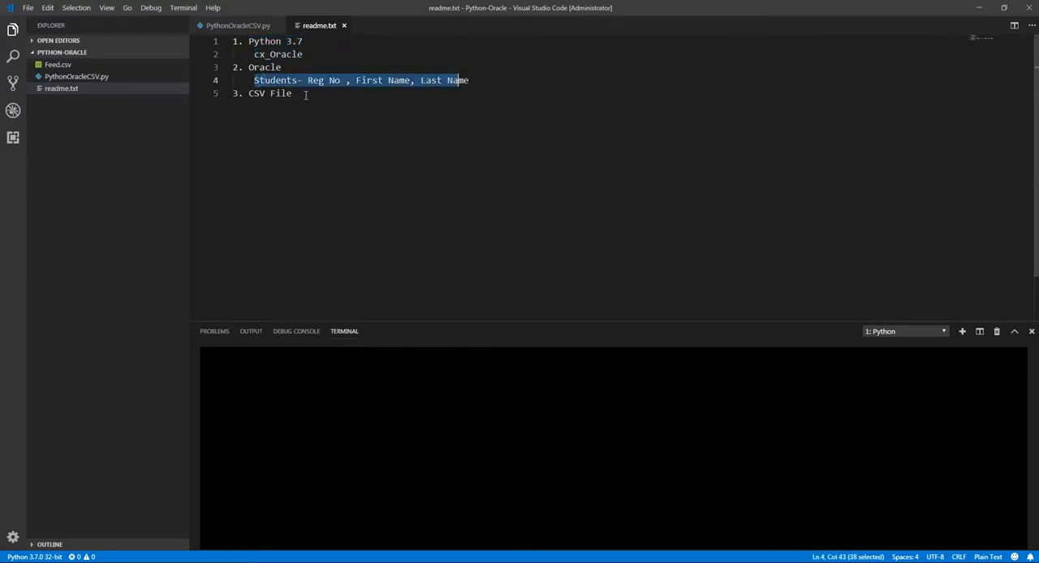
{"action": "left_click_drag", "start_coordinate": [299, 93], "coordinate": [248, 93]}
{"action": "left_click", "coordinate": [397, 110]}
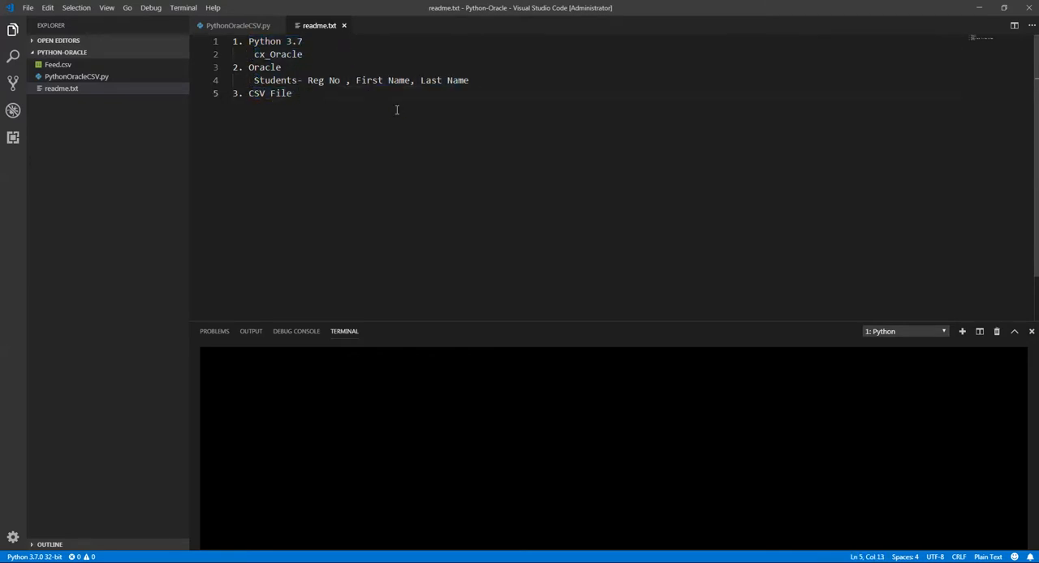